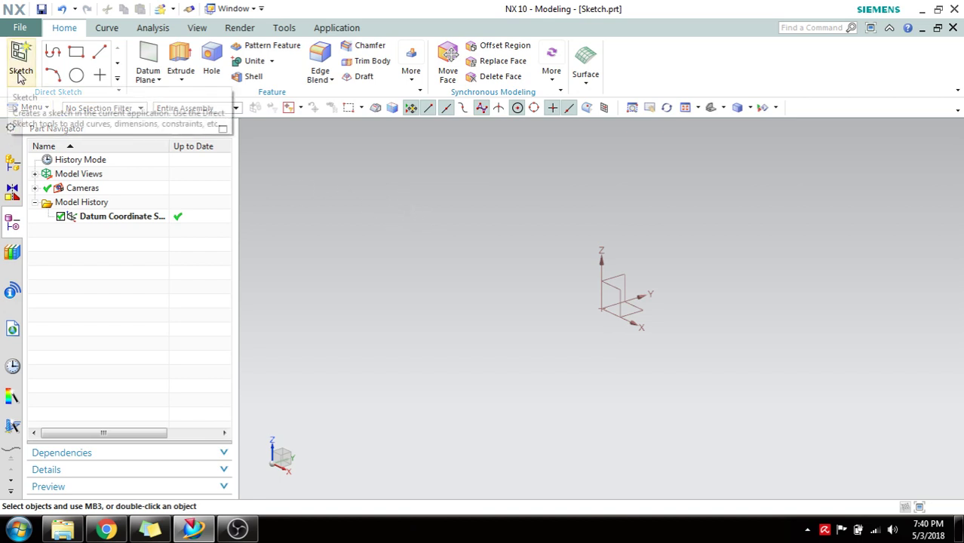
pyautogui.click(21, 75)
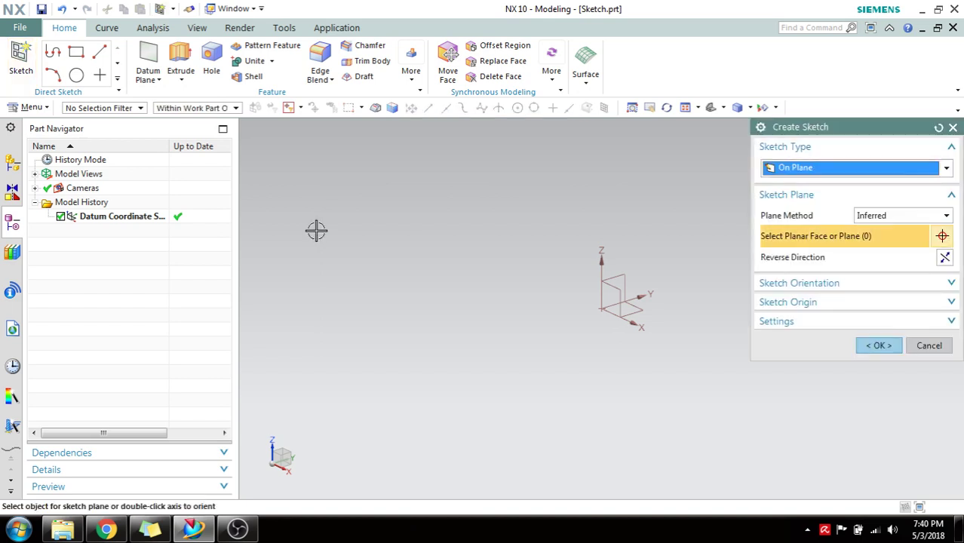
pyautogui.moveTo(860, 129)
pyautogui.mouseDown()
pyautogui.moveTo(385, 128)
pyautogui.moveTo(218, 68)
pyautogui.mouseUp()
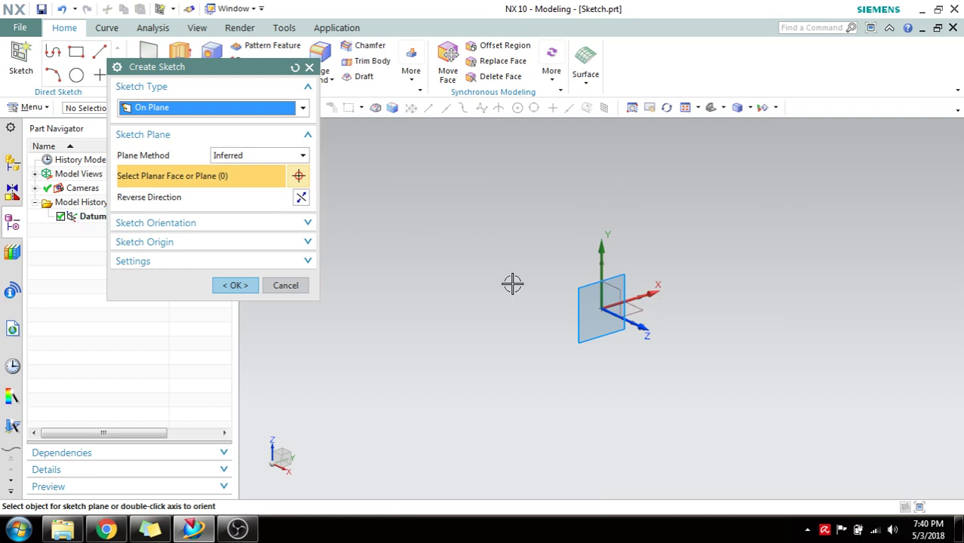
pyautogui.click(285, 285)
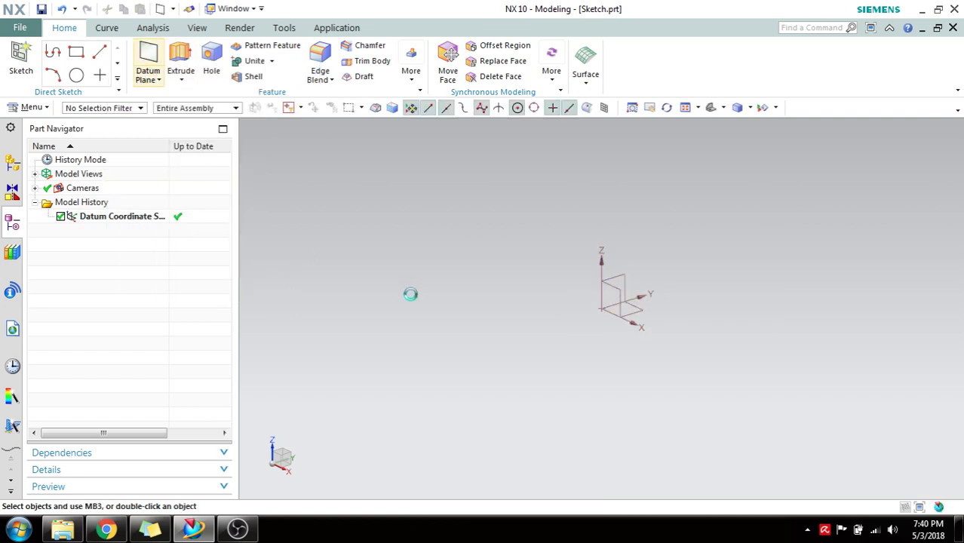
# Create an At Distance datum plane offset 50 mm from the XZ plane, reversed toward the negative Y side
pyautogui.click(256, 108)
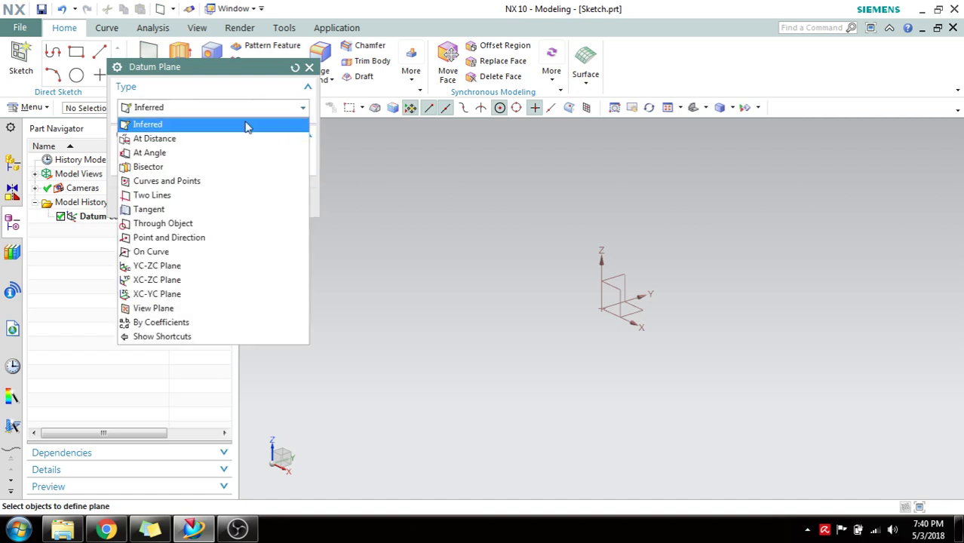
pyautogui.click(243, 139)
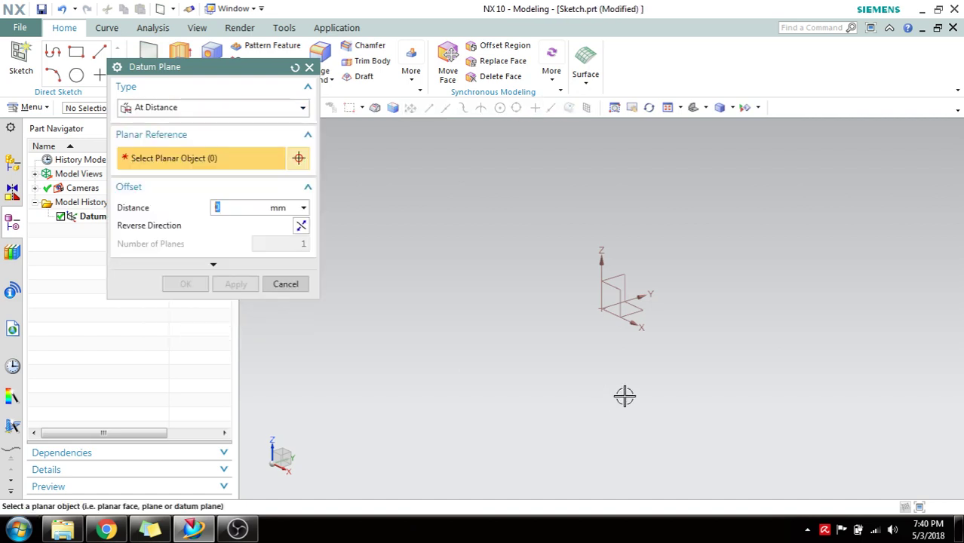
pyautogui.click(620, 288)
pyautogui.write('50')
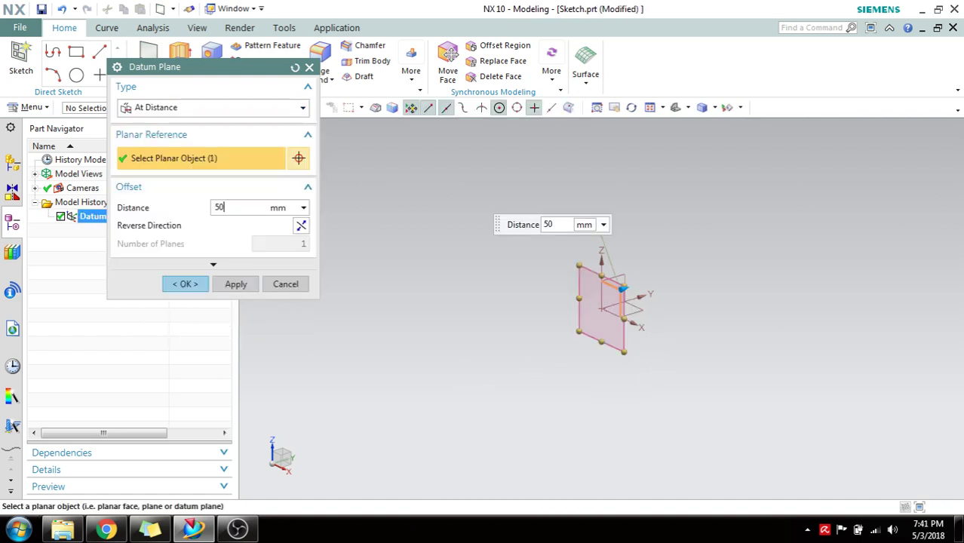
pyautogui.press('Return')
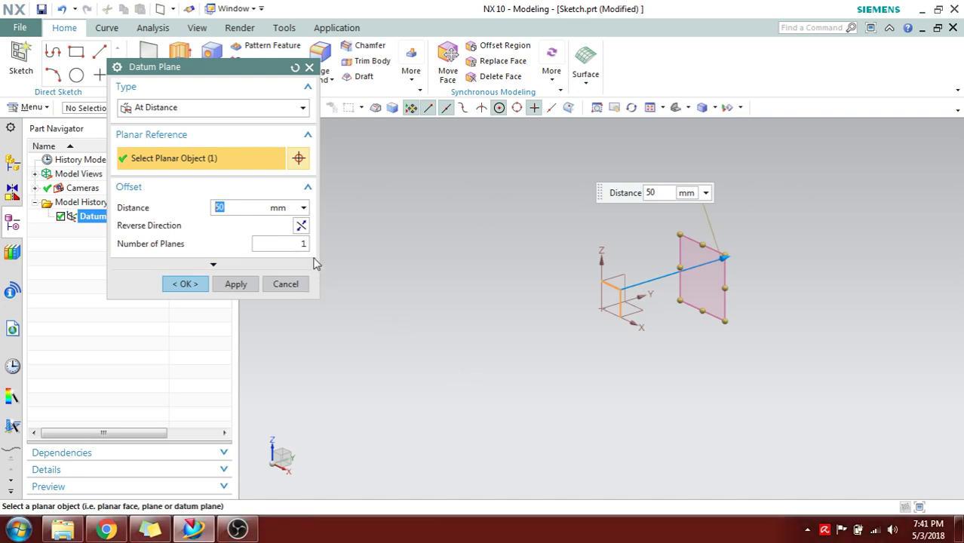
pyautogui.click(301, 225)
pyautogui.click(185, 285)
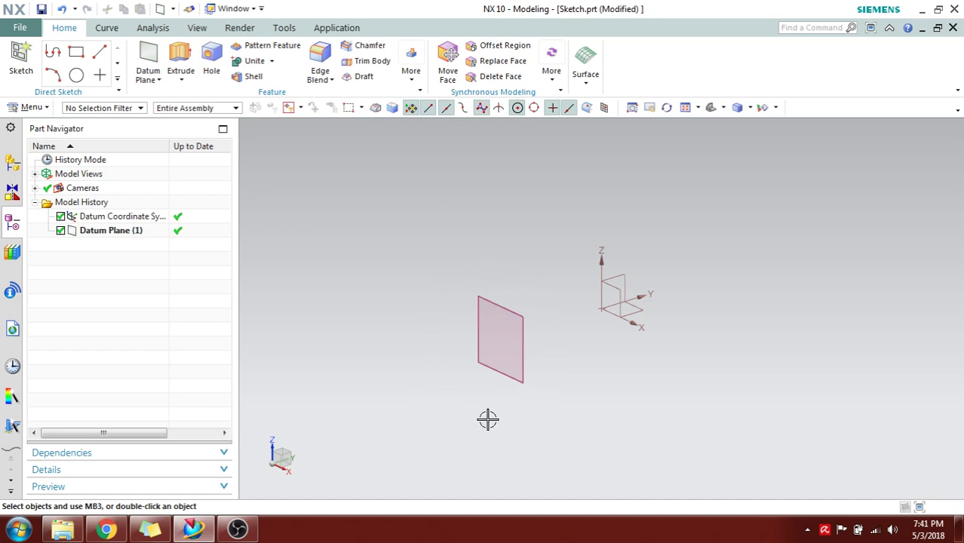
# Create an on-plane sketch on the offset datum plane
pyautogui.click(29, 76)
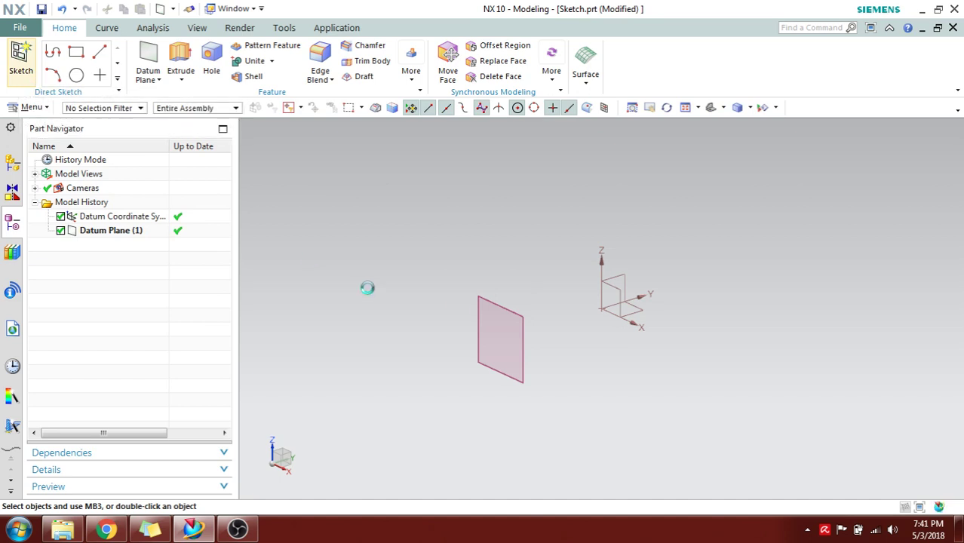
pyautogui.click(505, 303)
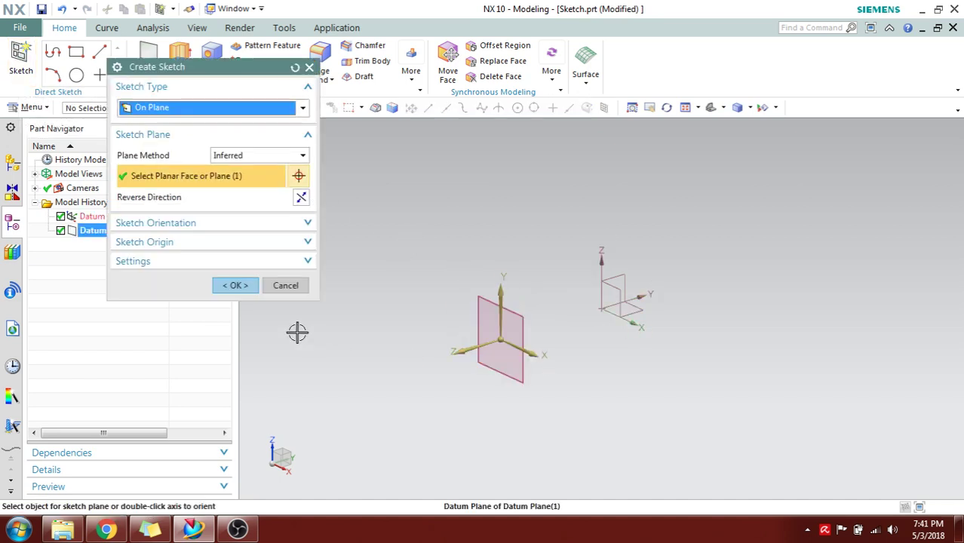
pyautogui.middleClick(478, 355)
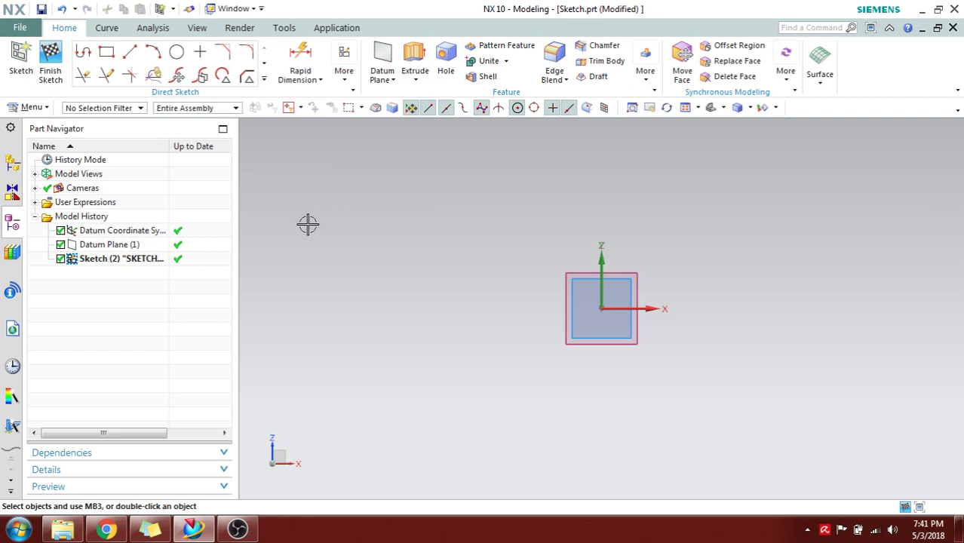
# Sketch a profile of a line about 75 mm long at 35°, an arc of about 21.4 mm radius, and a parallel line about 51 mm long
pyautogui.click(89, 57)
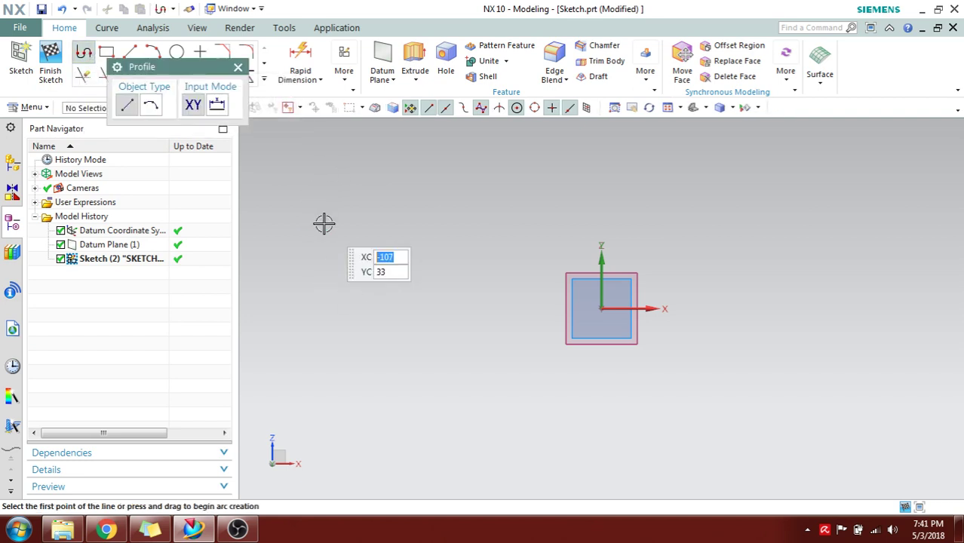
pyautogui.click(301, 313)
pyautogui.click(465, 204)
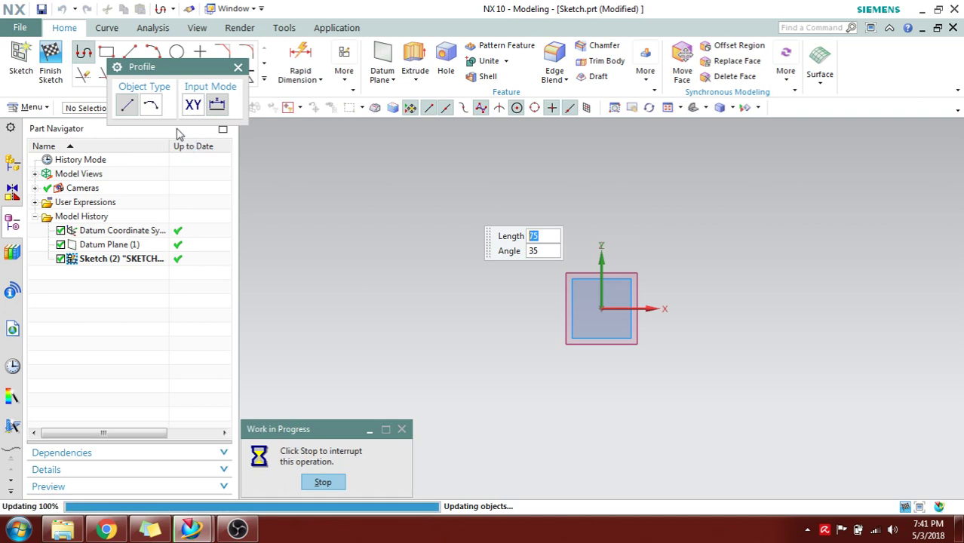
pyautogui.click(156, 111)
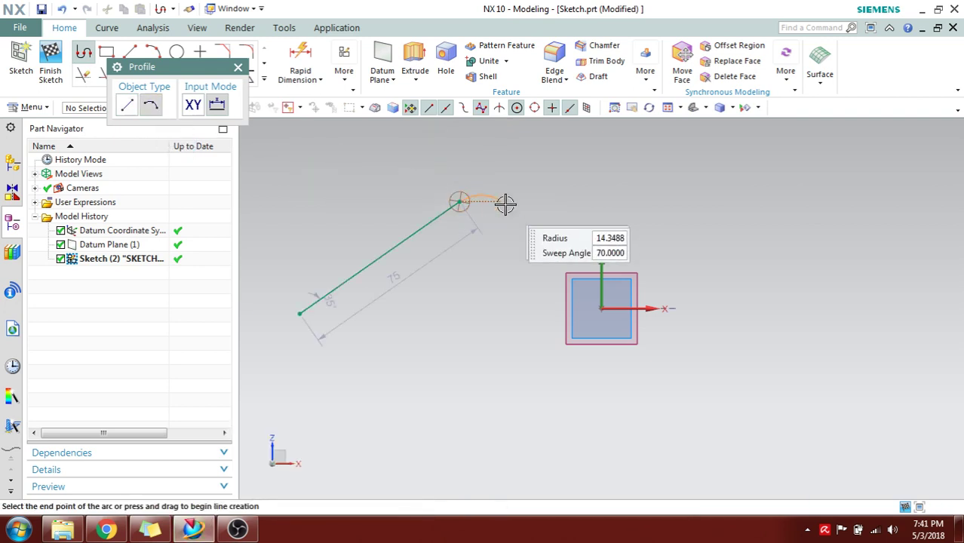
pyautogui.click(527, 290)
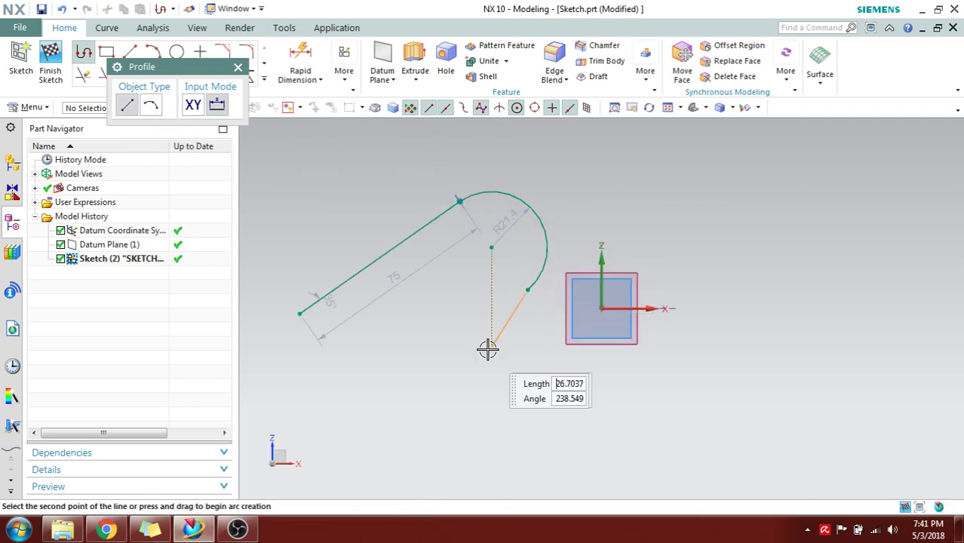
pyautogui.click(418, 365)
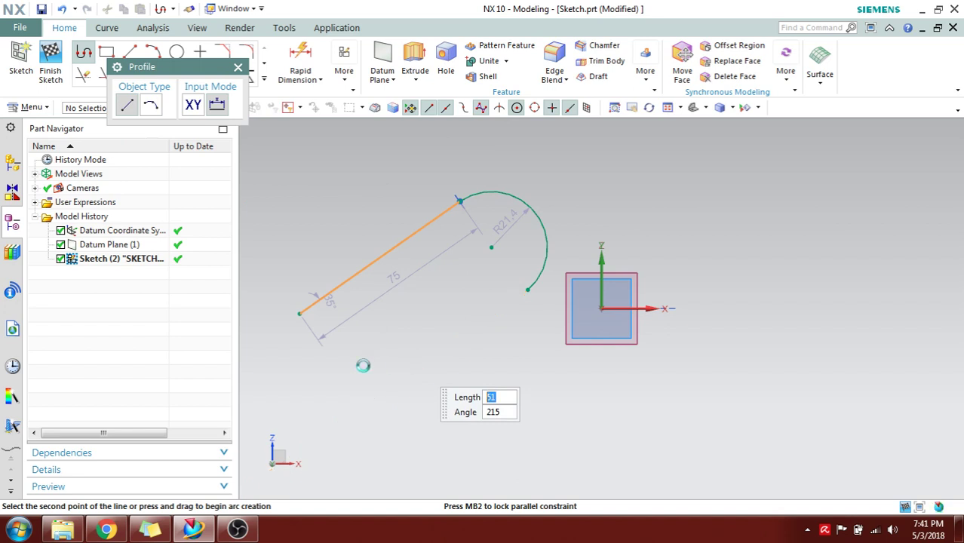
pyautogui.click(239, 69)
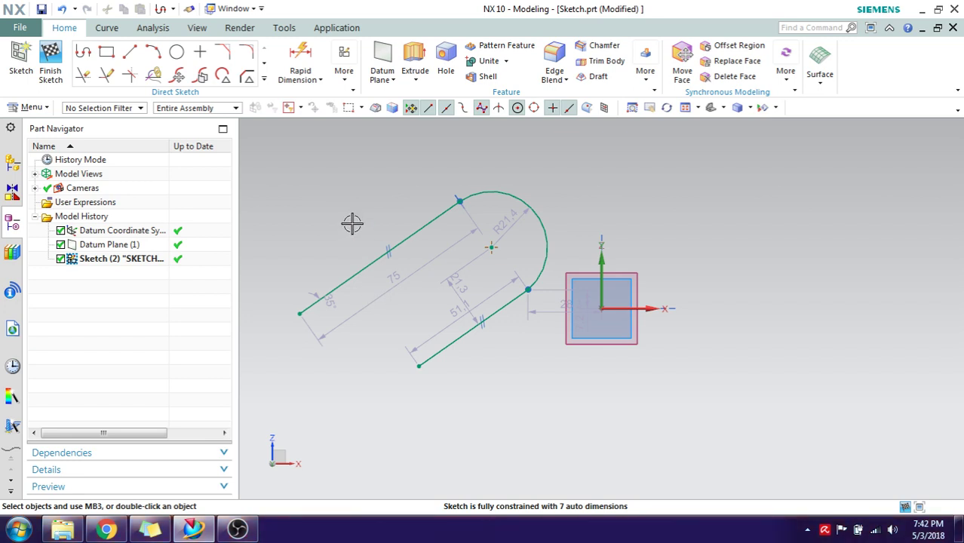
# Finish the profile sketch and delete it from the model history
pyautogui.click(52, 67)
pyautogui.click(143, 259)
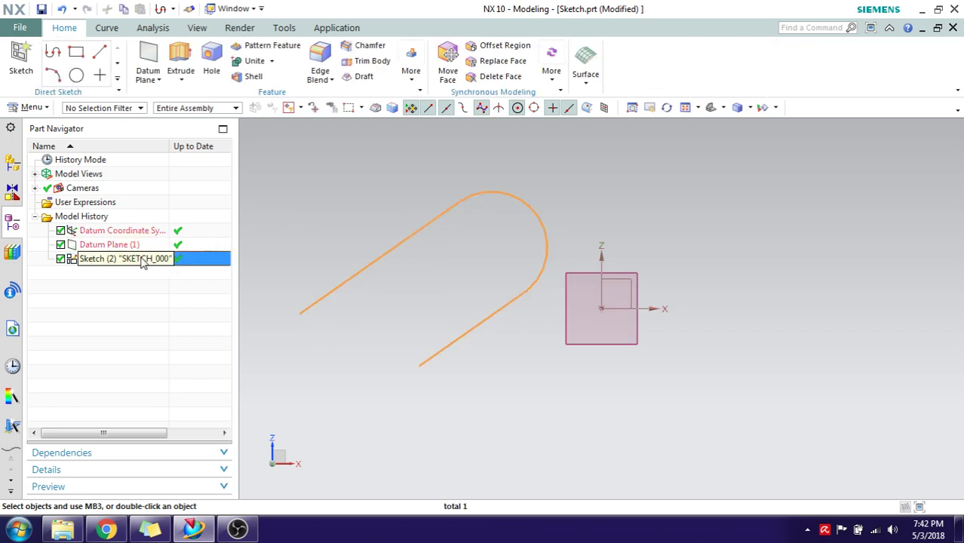
pyautogui.rightClick(141, 261)
pyautogui.press('Delete')
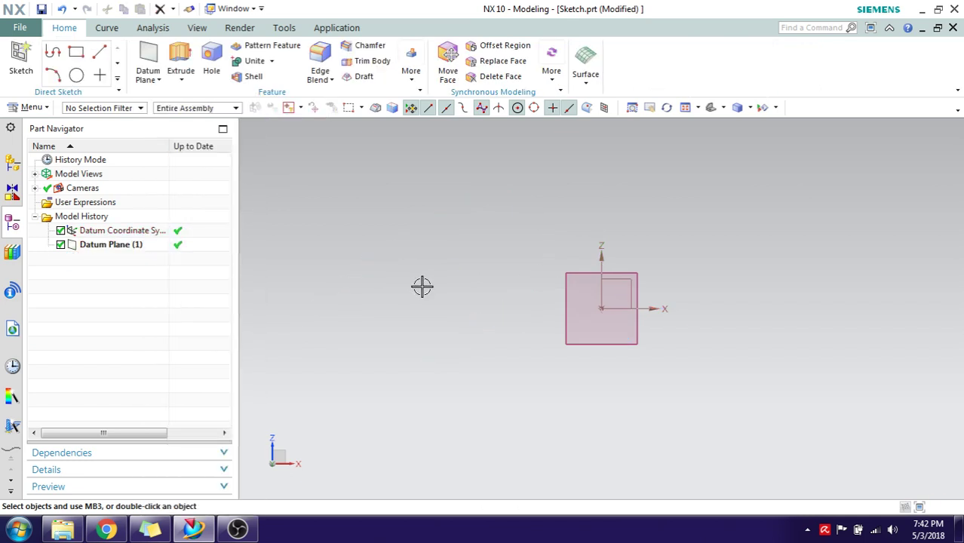
# Turn off Continuous Auto Dimensioning in the sketch preferences
pyautogui.click(23, 29)
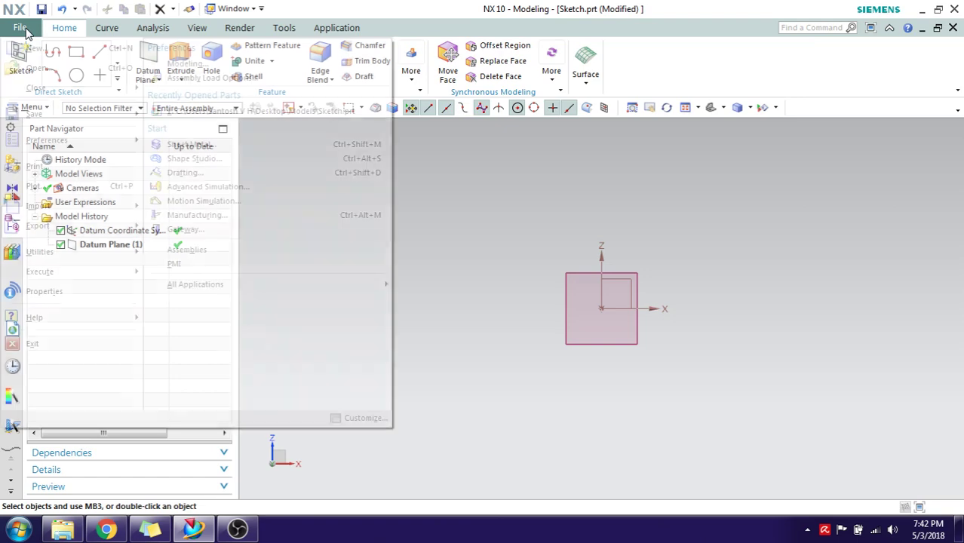
pyautogui.moveTo(48, 139)
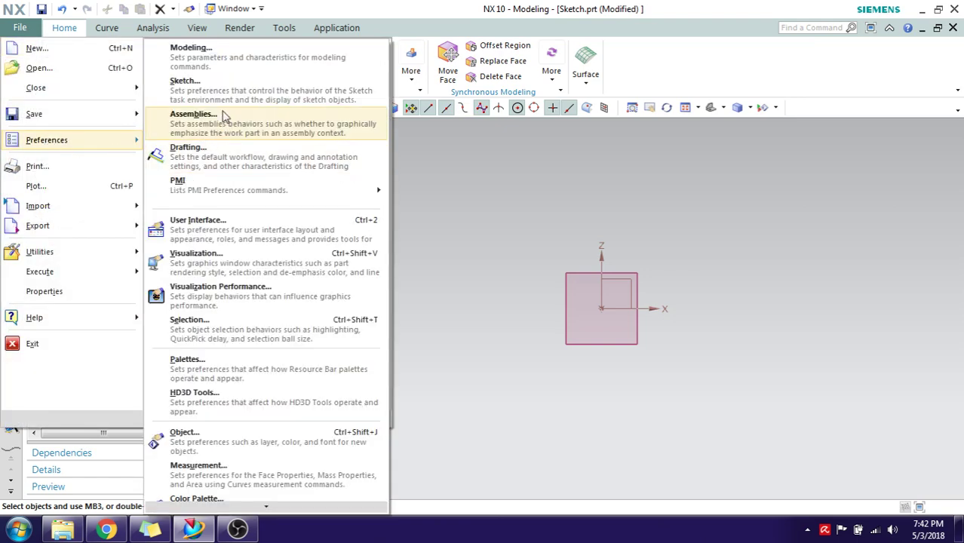
pyautogui.click(223, 85)
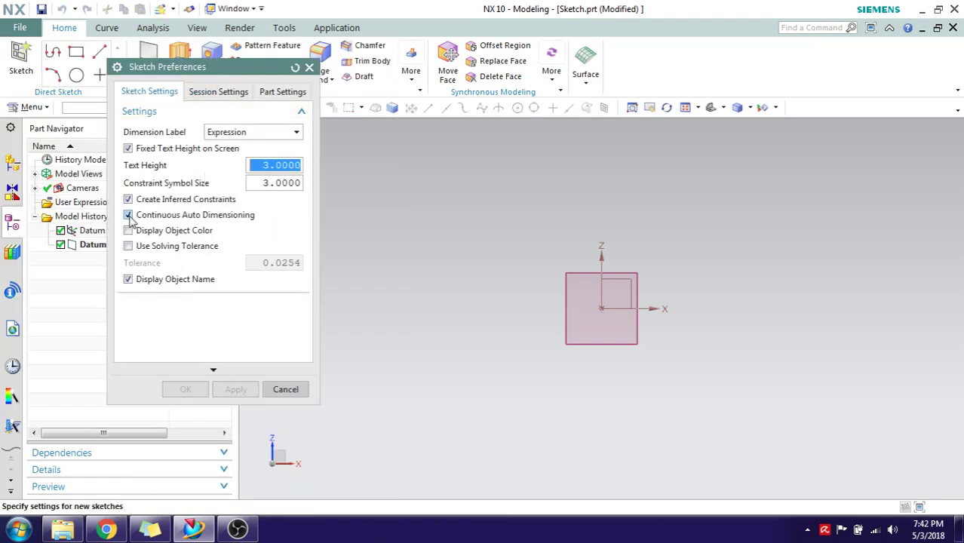
pyautogui.click(172, 215)
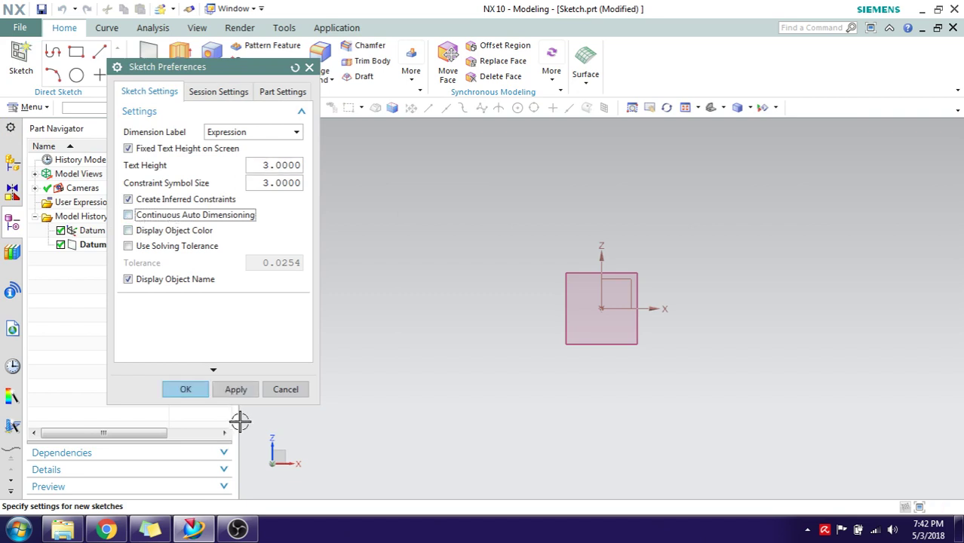
pyautogui.click(186, 389)
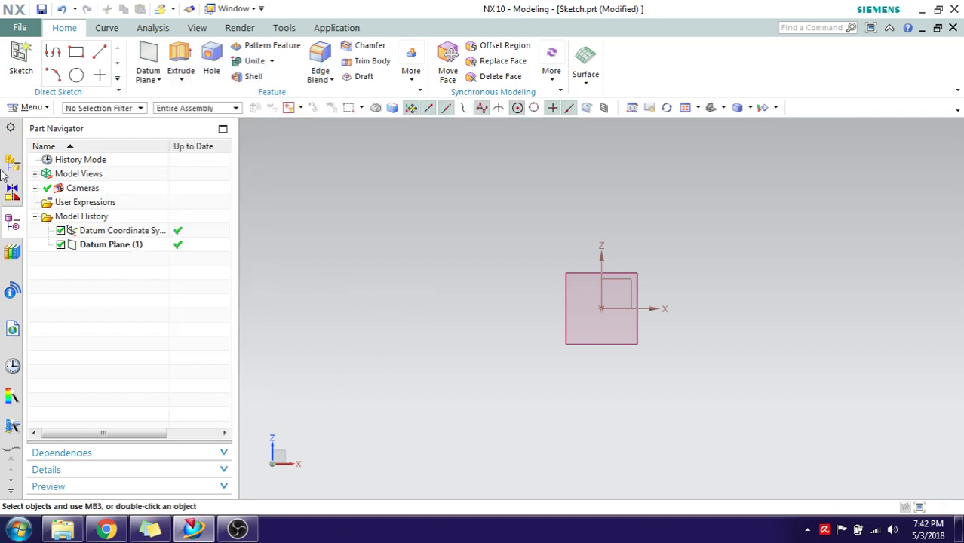
# Start a new on-plane sketch on the offset datum plane with the inferred plane method
pyautogui.click(21, 59)
pyautogui.moveTo(538, 241); pyautogui.dragTo(513, 252, button='middle')
pyautogui.click(564, 286)
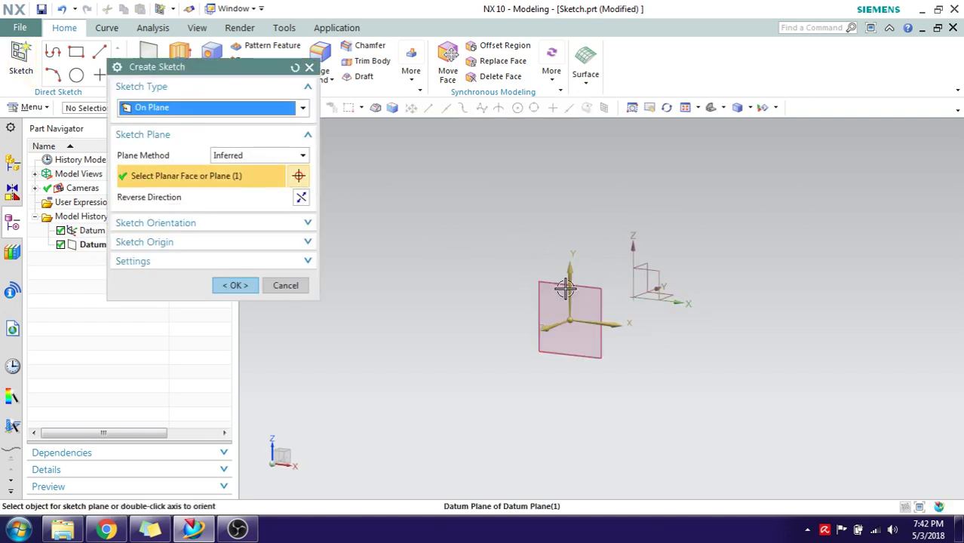
pyautogui.click(236, 286)
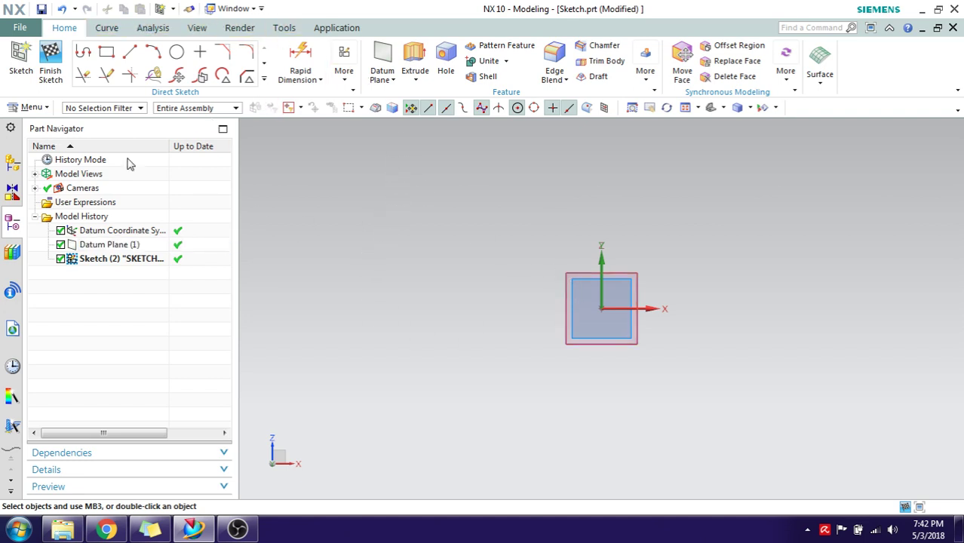
# Sketch a sloping line with an arc joined to its upper end, using the Profile tool, on the origin's negative X side
pyautogui.click(85, 54)
pyautogui.click(356, 303)
pyautogui.click(488, 201)
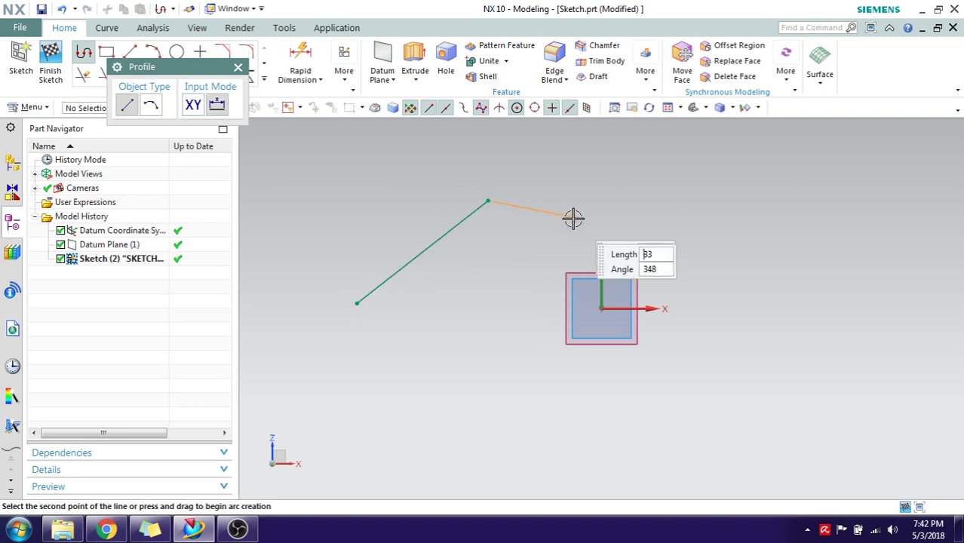
pyautogui.click(150, 105)
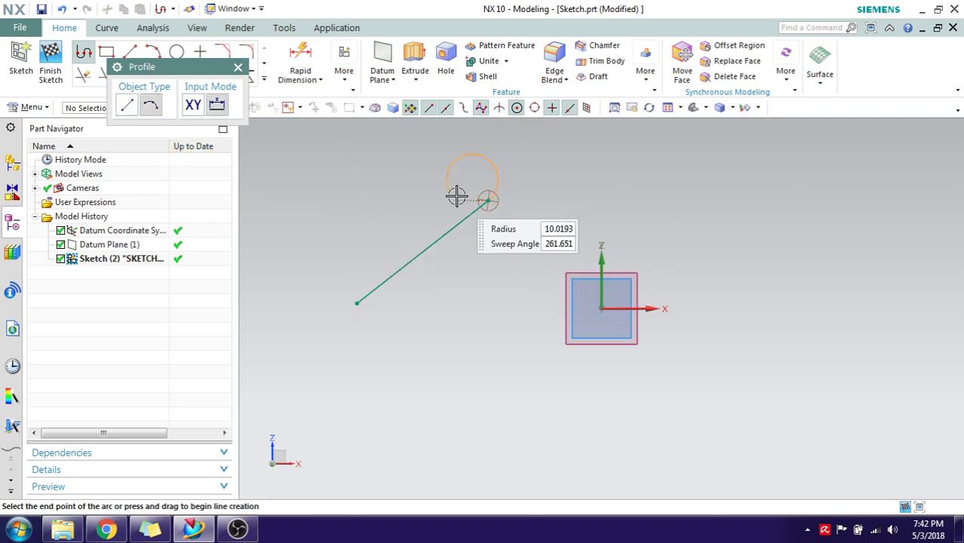
pyautogui.click(555, 254)
pyautogui.scroll(3, 496, 342)
pyautogui.scroll(-4, 495, 341)
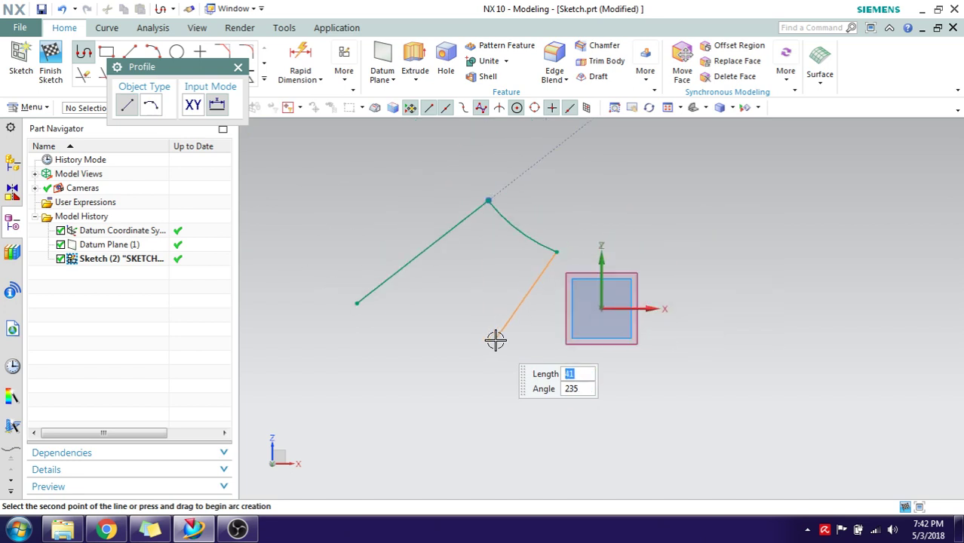
pyautogui.press('Escape')
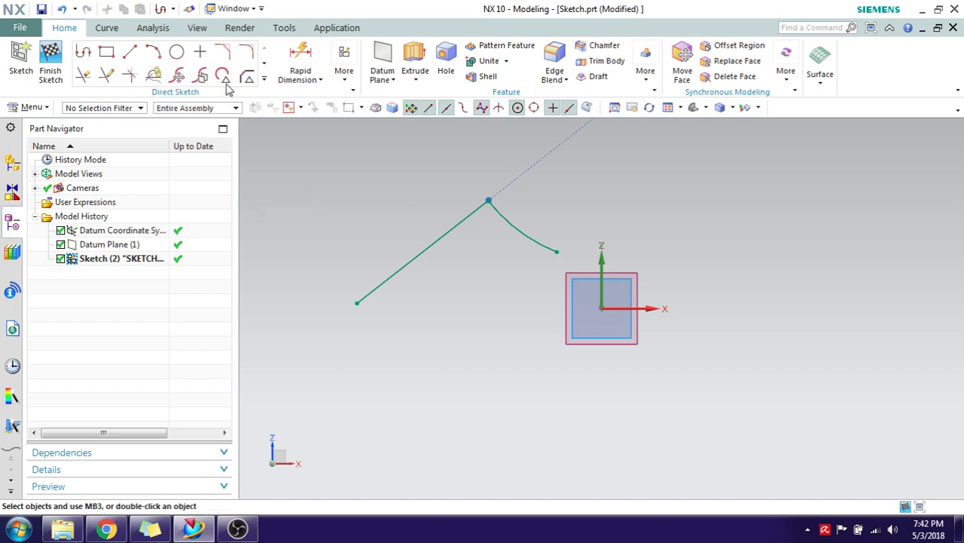
pyautogui.click(237, 68)
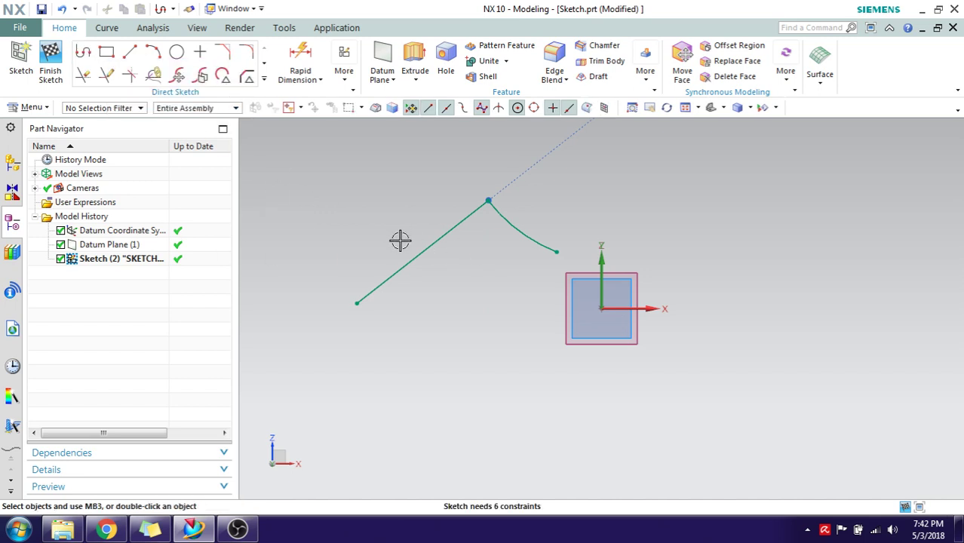
# Delete the sloping line and the connected arc from the sketch
pyautogui.click(431, 243)
pyautogui.press('Delete')
pyautogui.rightClick(507, 231)
pyautogui.click(502, 231)
pyautogui.press('Delete')
# Sketch a horizontal rectangle by two opposite corners on the negative X side of the datum plane
pyautogui.click(108, 53)
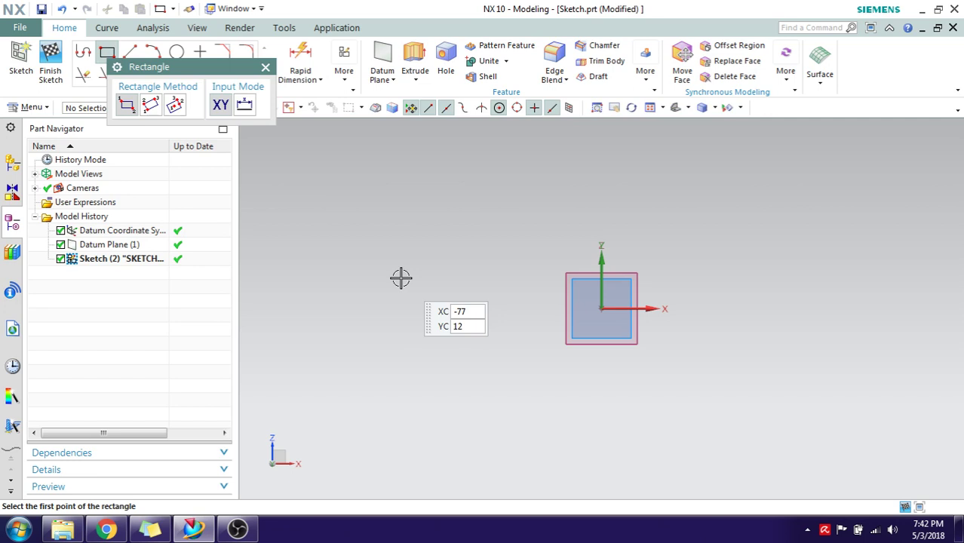
pyautogui.click(318, 190)
pyautogui.click(507, 334)
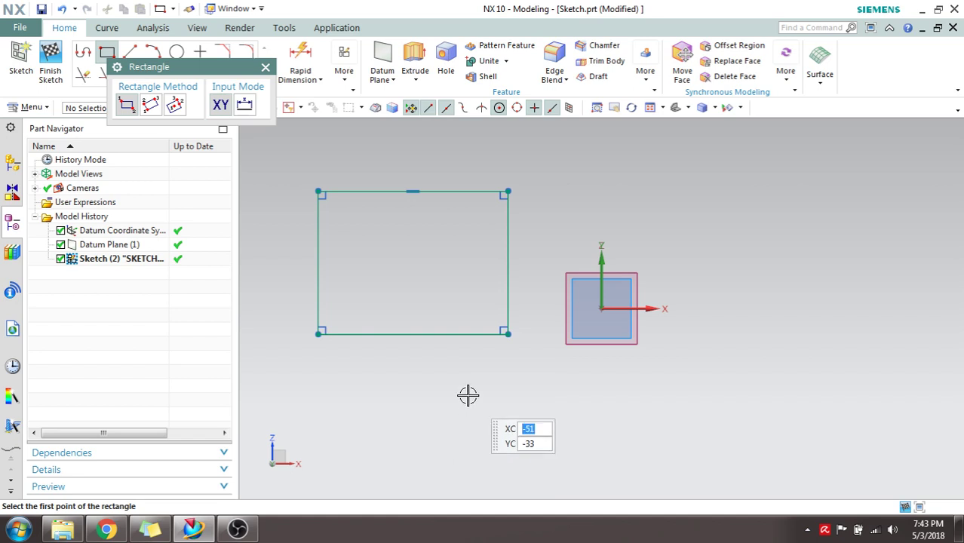
# Sketch a horizontal rectangle on the positive X side of the datum plane with the three-point rectangle method
pyautogui.click(151, 110)
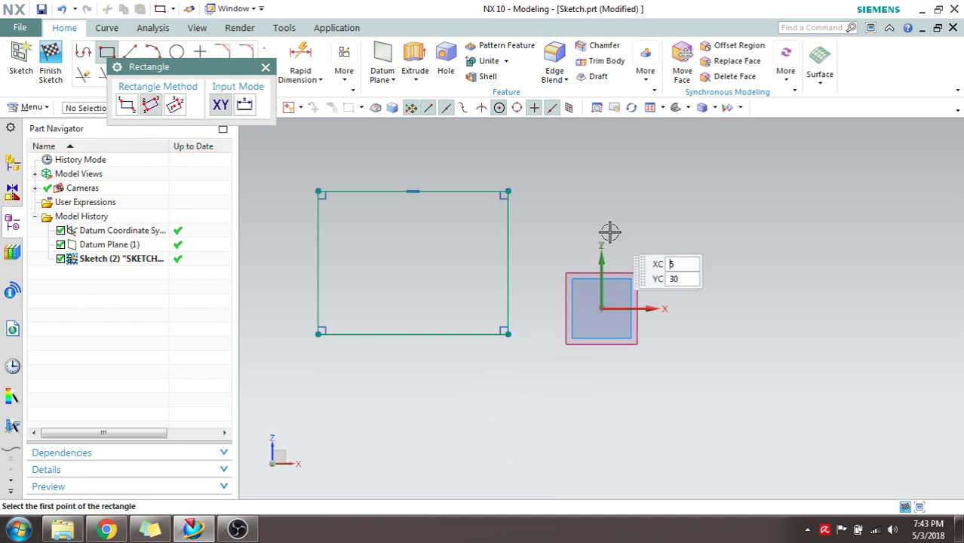
pyautogui.click(746, 180)
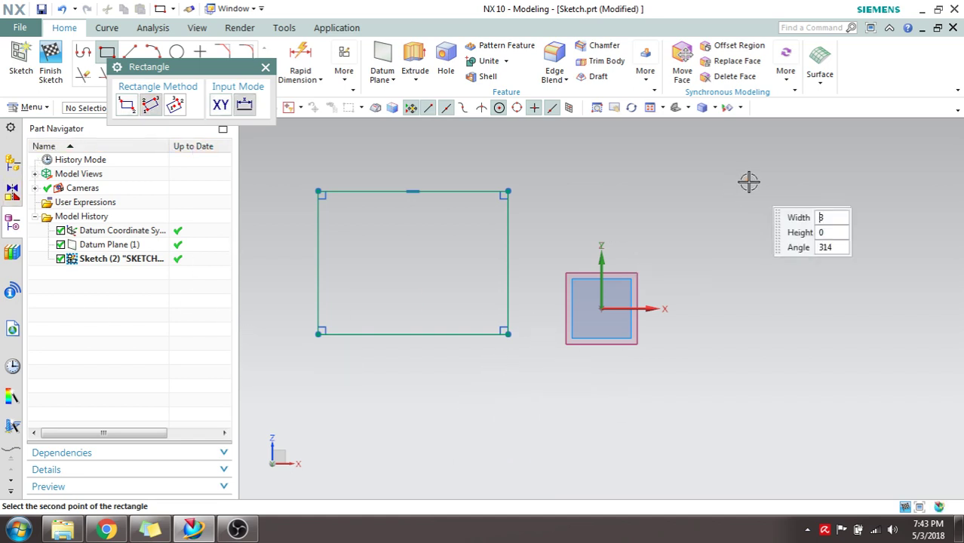
pyautogui.click(860, 179)
pyautogui.click(858, 269)
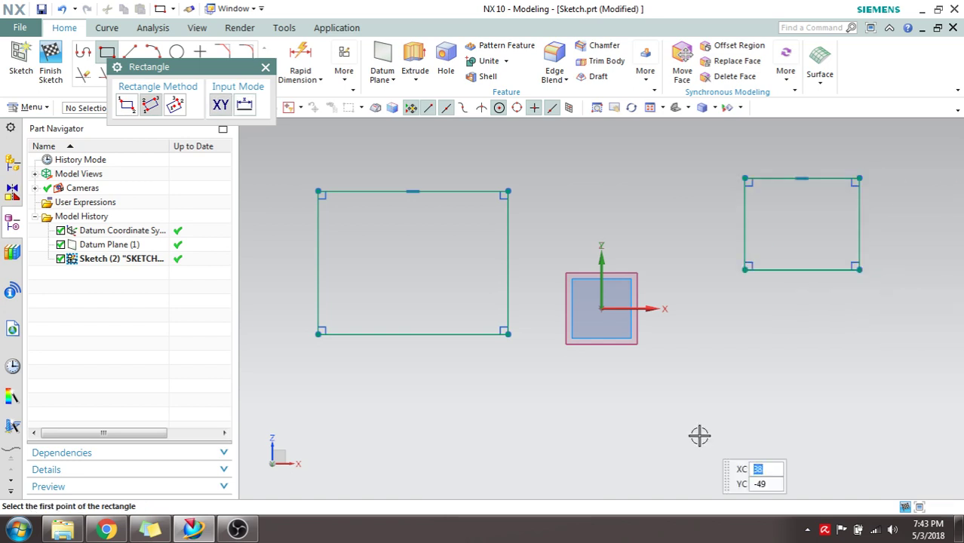
# Sketch a horizontal rectangle with the from-center method, centred on the sketch origin and enclosing the datum plane
pyautogui.click(175, 105)
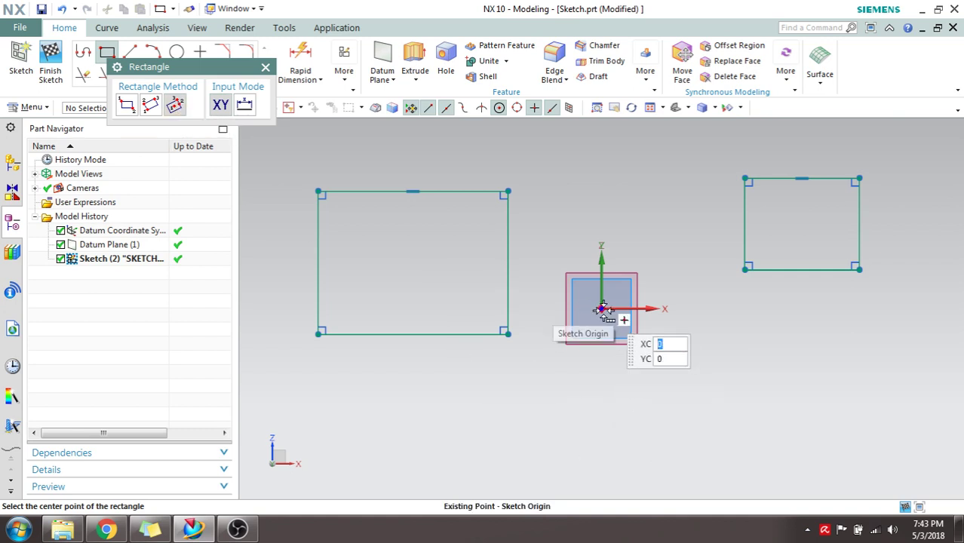
pyautogui.moveTo(602, 309)
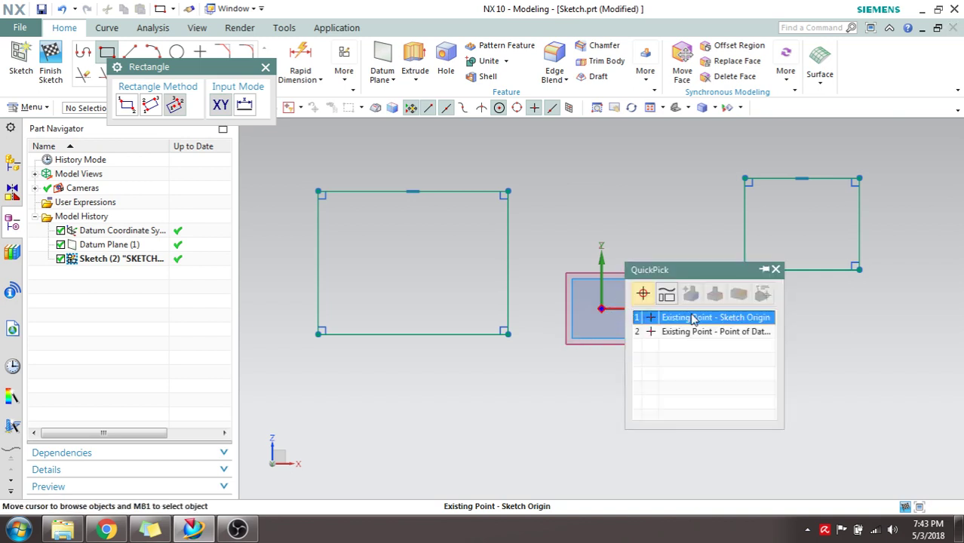
pyautogui.click(692, 316)
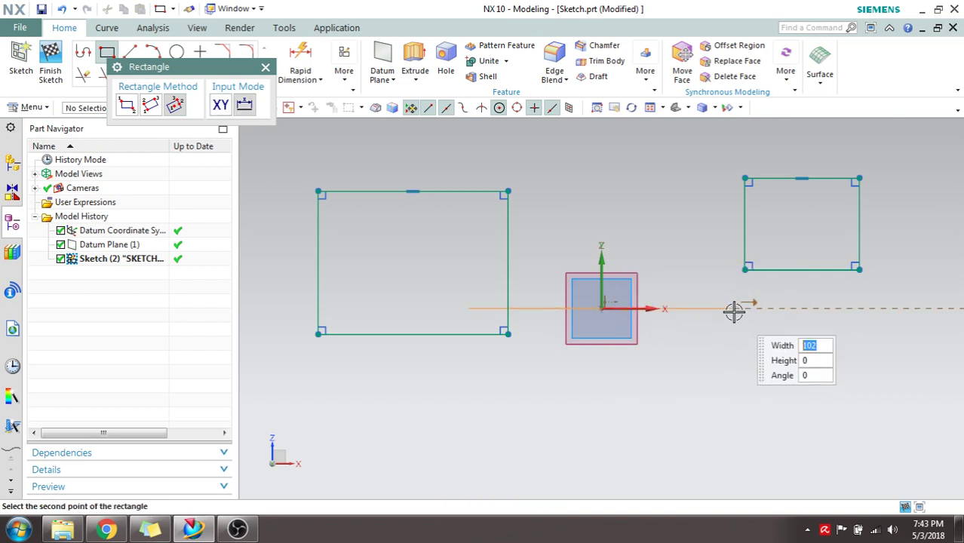
pyautogui.click(692, 310)
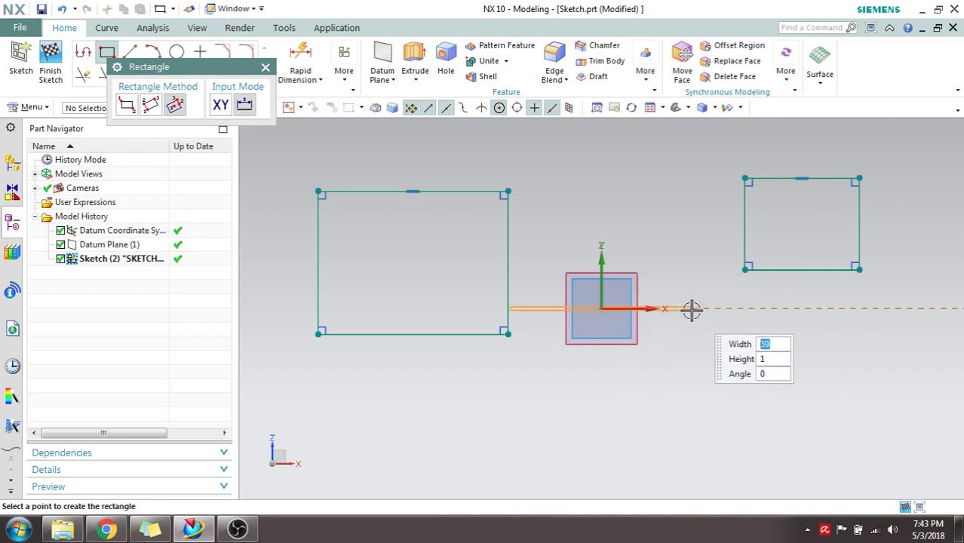
pyautogui.click(690, 383)
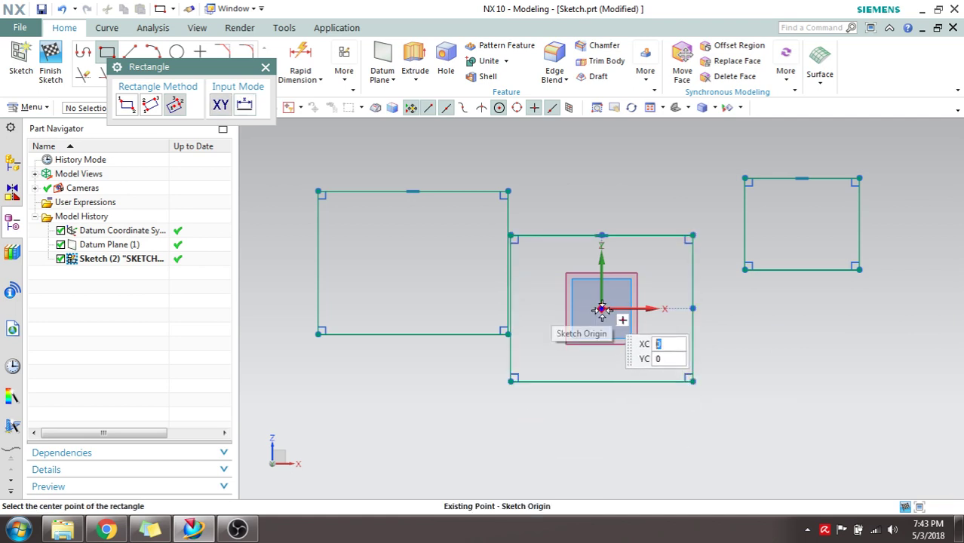
pyautogui.press('Escape')
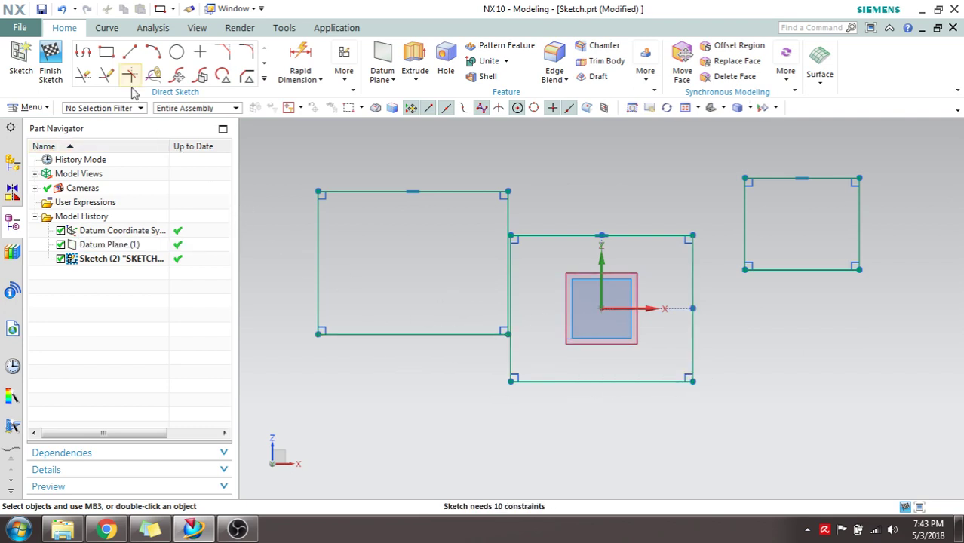
# Sketch a three-point arc from the upper-left to the lower-right corner of the negative X rectangle, passing through its lower-left corner
pyautogui.click(157, 57)
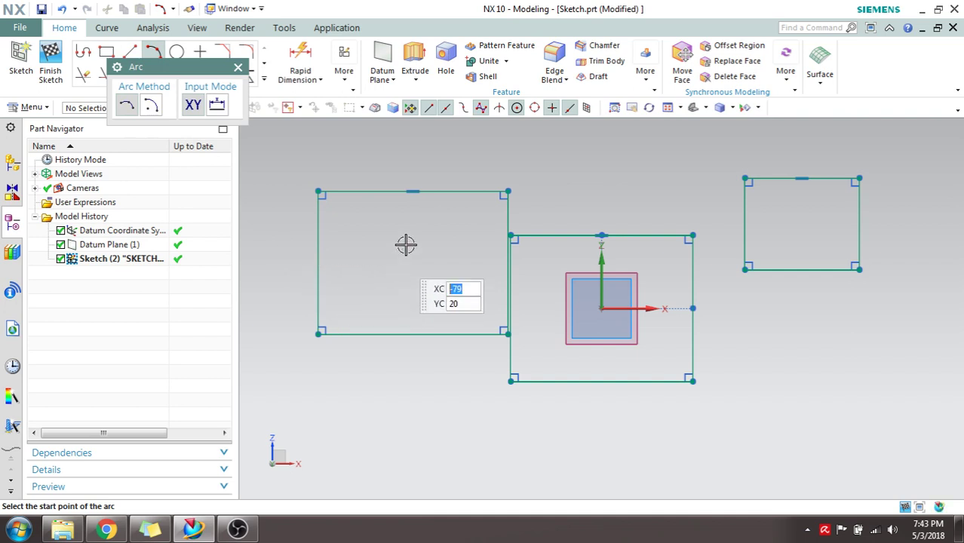
pyautogui.scroll(3, 422, 219)
pyautogui.scroll(-4, 424, 224)
pyautogui.click(363, 166)
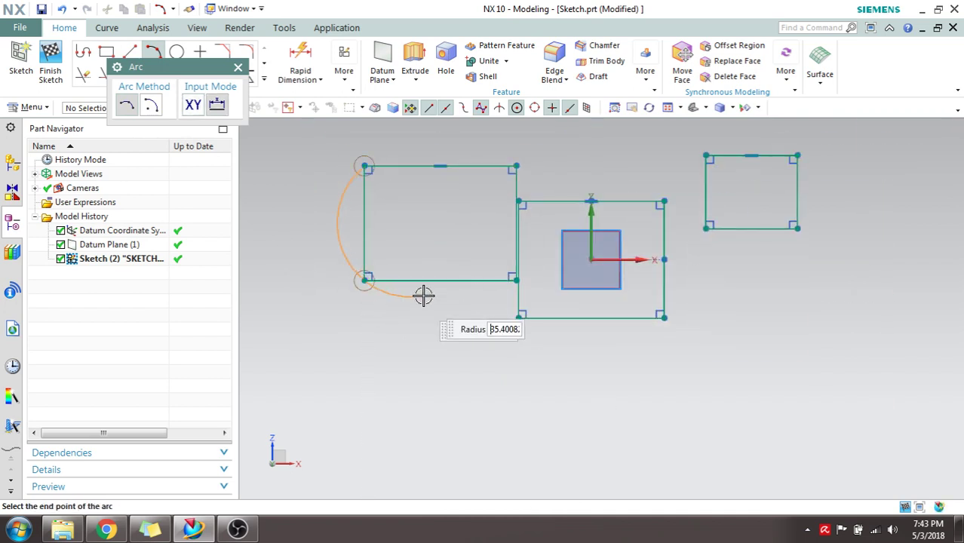
pyautogui.click(516, 281)
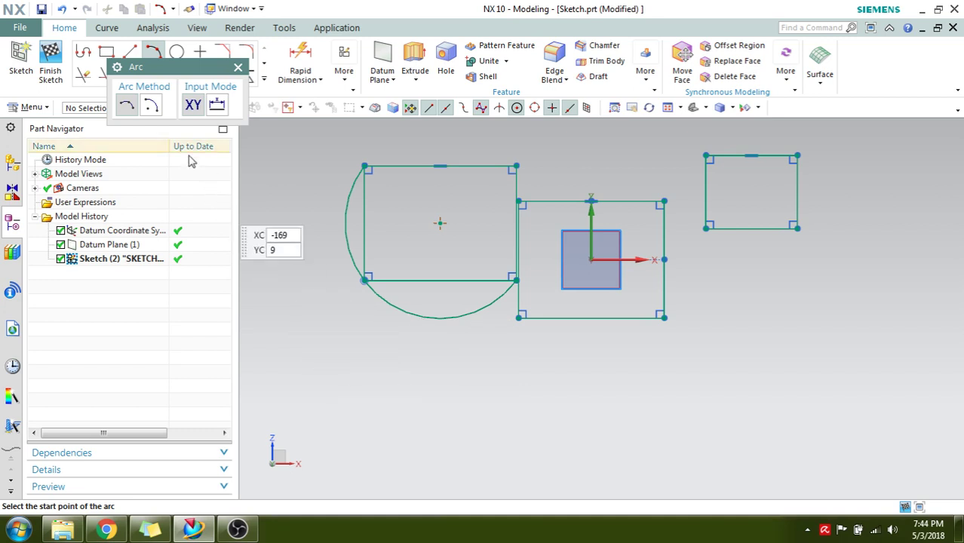
# Sketch a quarter arc by center and endpoints, centred on the origin rectangle's lower-right corner and starting at its lower-left corner
pyautogui.click(153, 108)
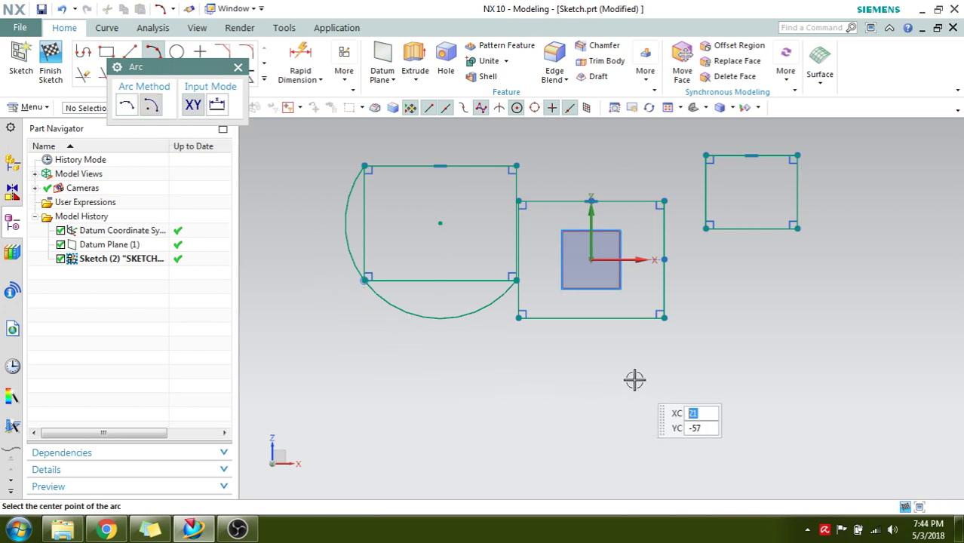
pyautogui.click(665, 319)
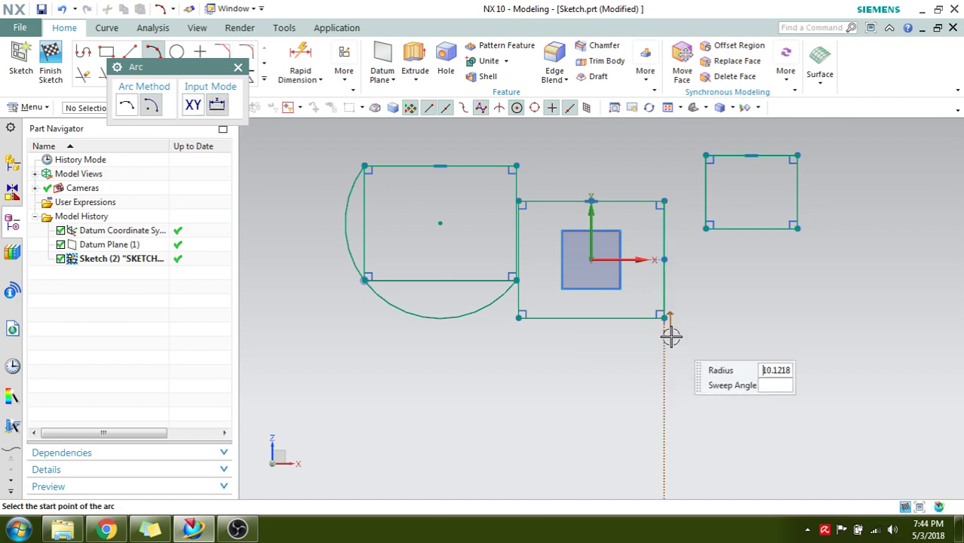
pyautogui.click(518, 318)
pyautogui.click(669, 394)
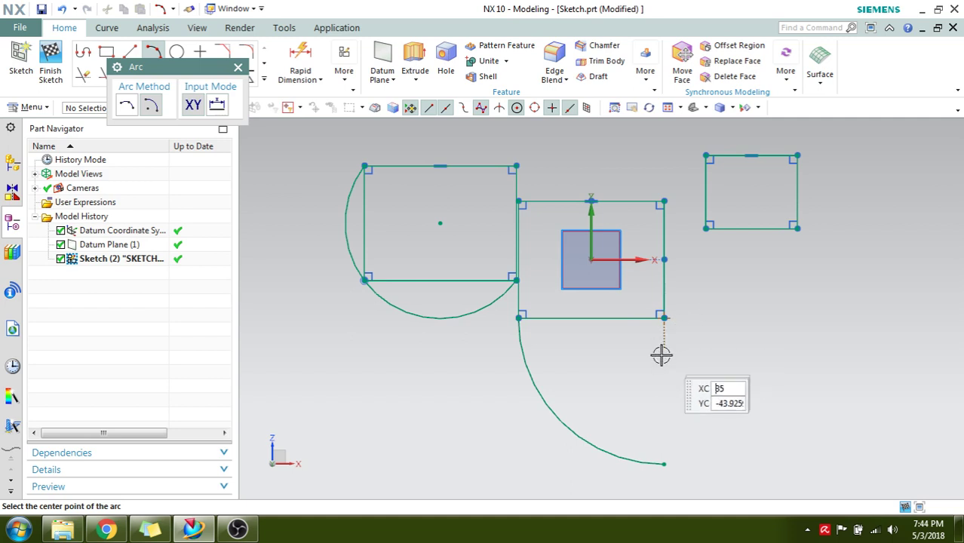
# Delete the quarter arc below the origin rectangle
pyautogui.press('Escape')
pyautogui.click(545, 402)
pyautogui.press('Delete')
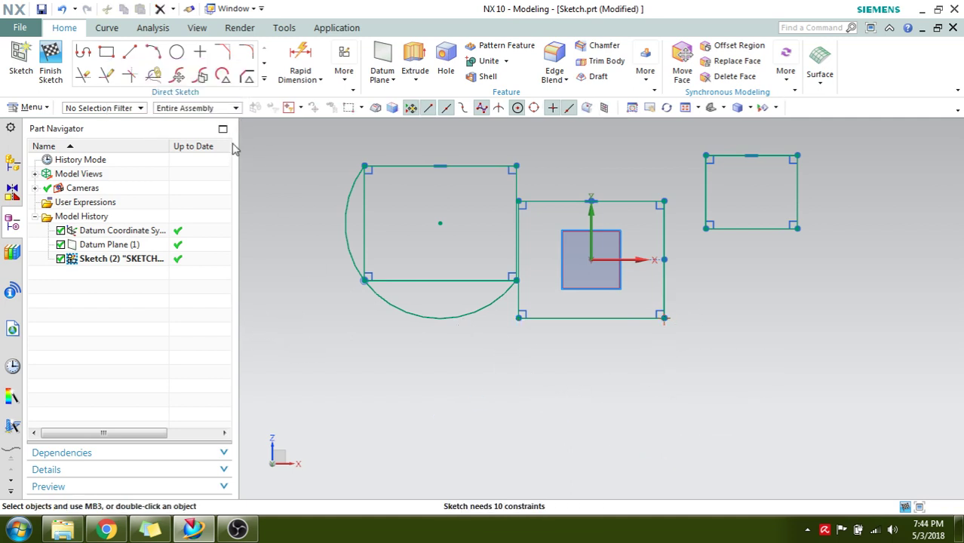
pyautogui.click(200, 52)
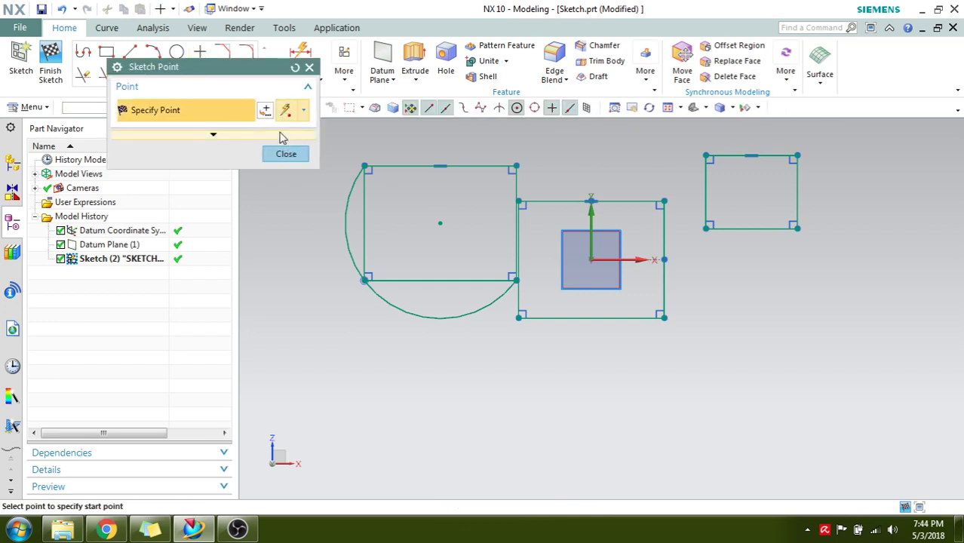
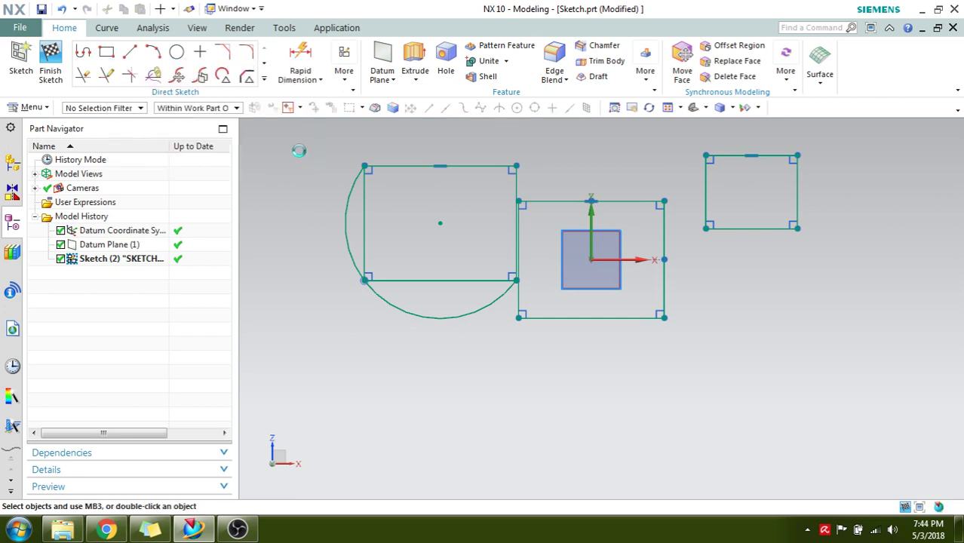
pyautogui.click(231, 55)
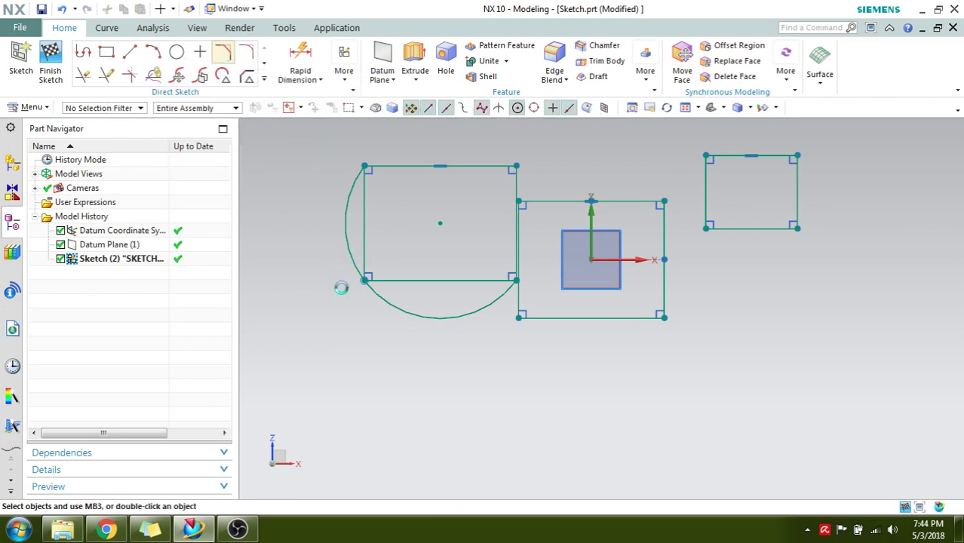
pyautogui.click(302, 283)
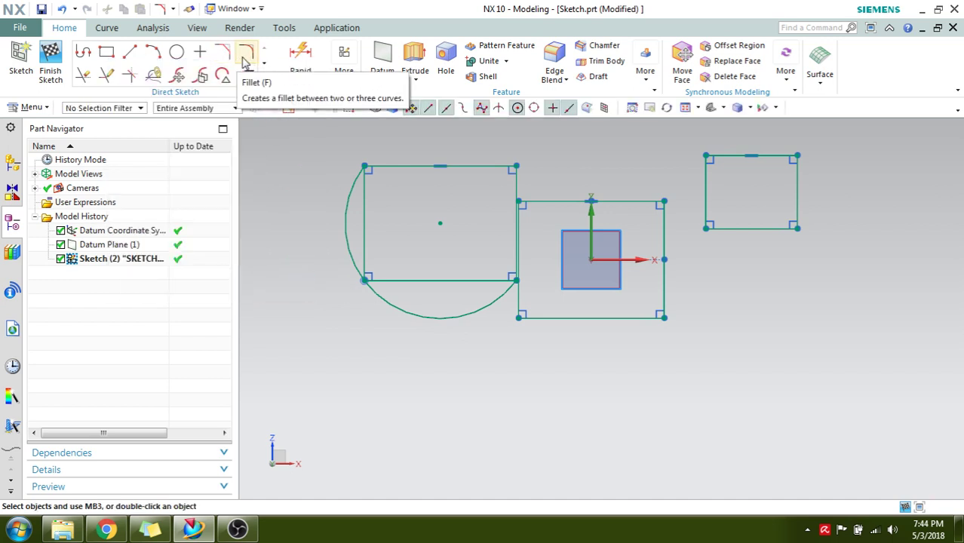
# Chamfer the lower-left corner of the positive X rectangle symmetrically with a distance of 20 mm
pyautogui.click(222, 53)
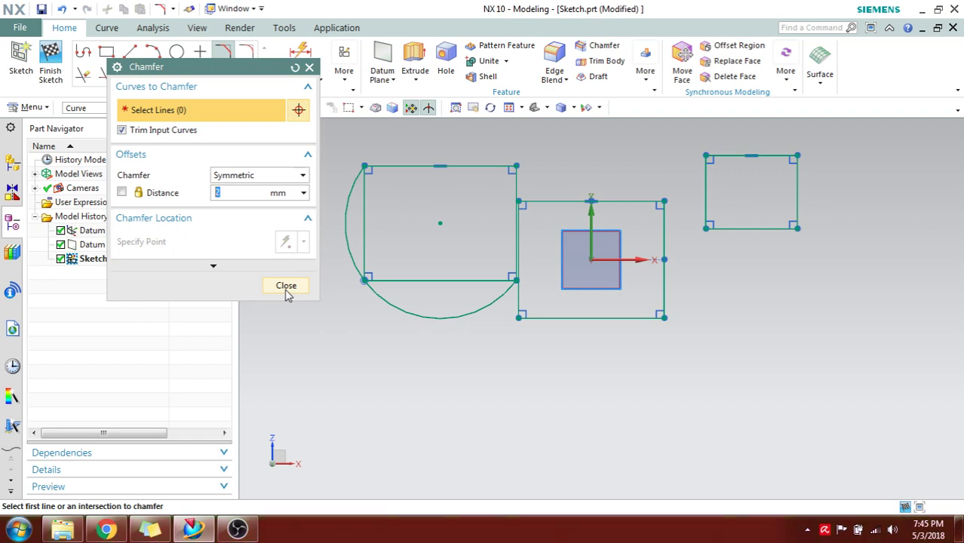
pyautogui.scroll(1, 695, 299)
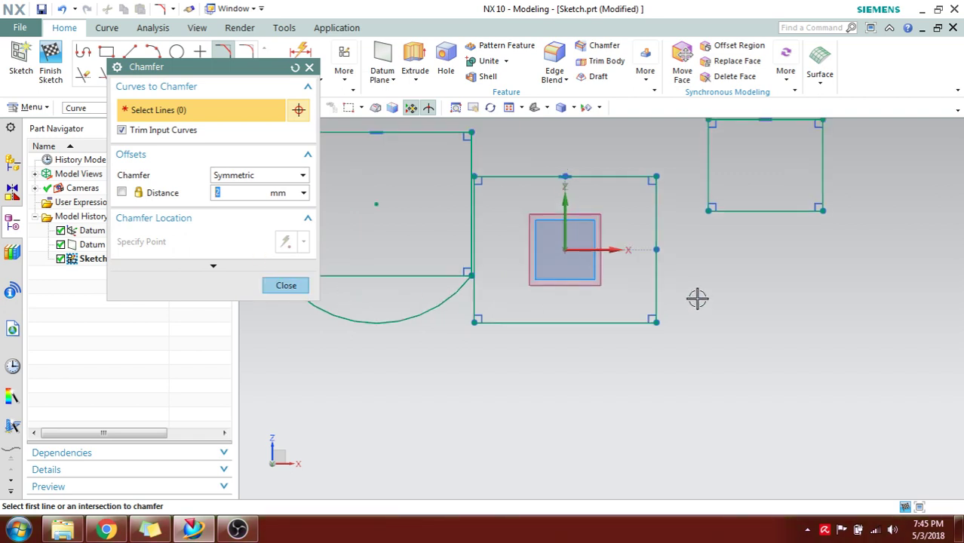
pyautogui.keyDown('shift'); pyautogui.moveTo(697, 299); pyautogui.dragTo(592, 422, button='middle'); pyautogui.keyUp('shift')
pyautogui.scroll(-1, 595, 322)
pyautogui.scroll(3, 607, 325)
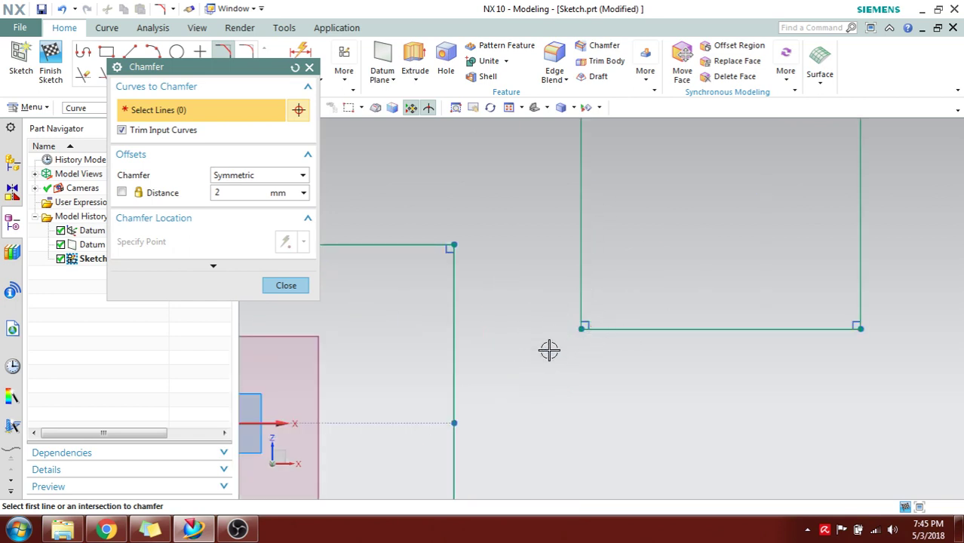
pyautogui.click(581, 284)
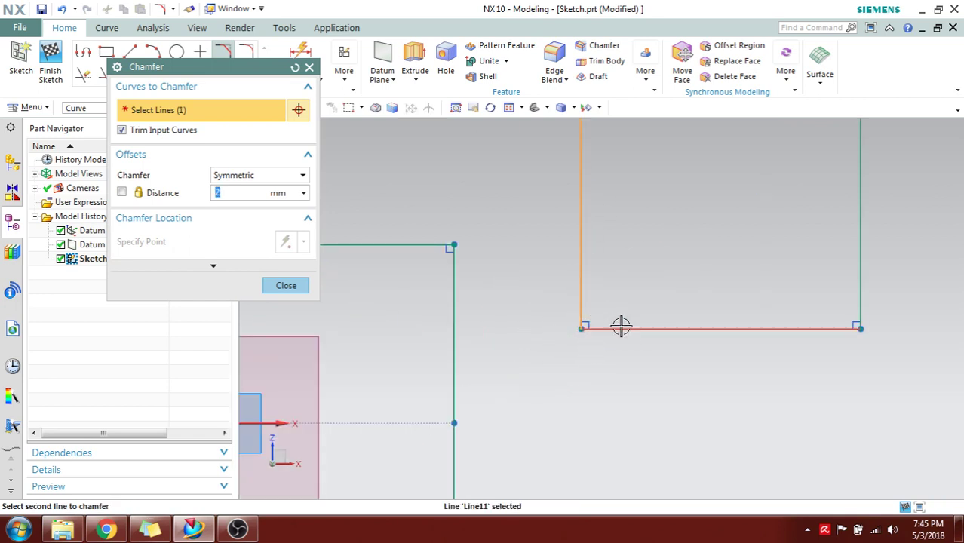
pyautogui.click(621, 326)
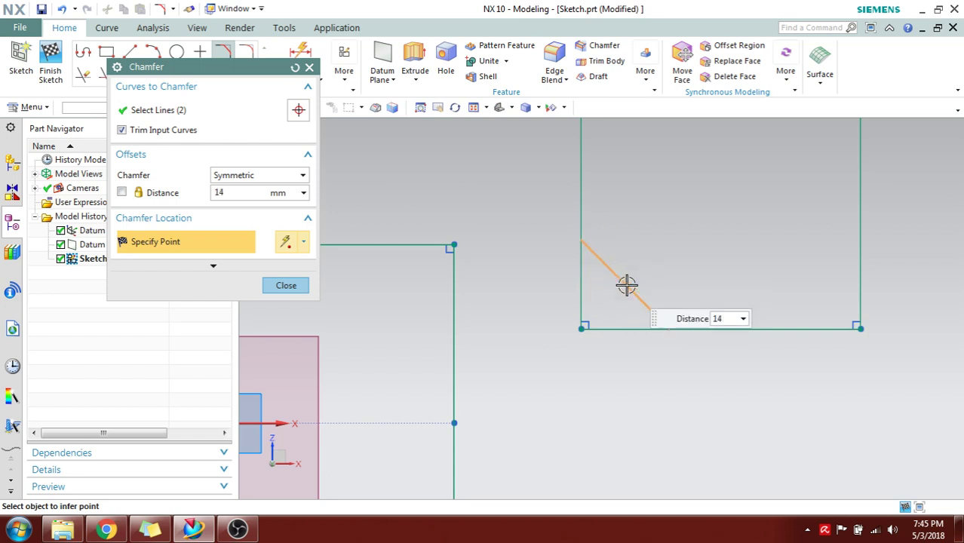
pyautogui.write('20')
pyautogui.click(624, 282)
pyautogui.scroll(-4, 625, 286)
pyautogui.scroll(3, 625, 286)
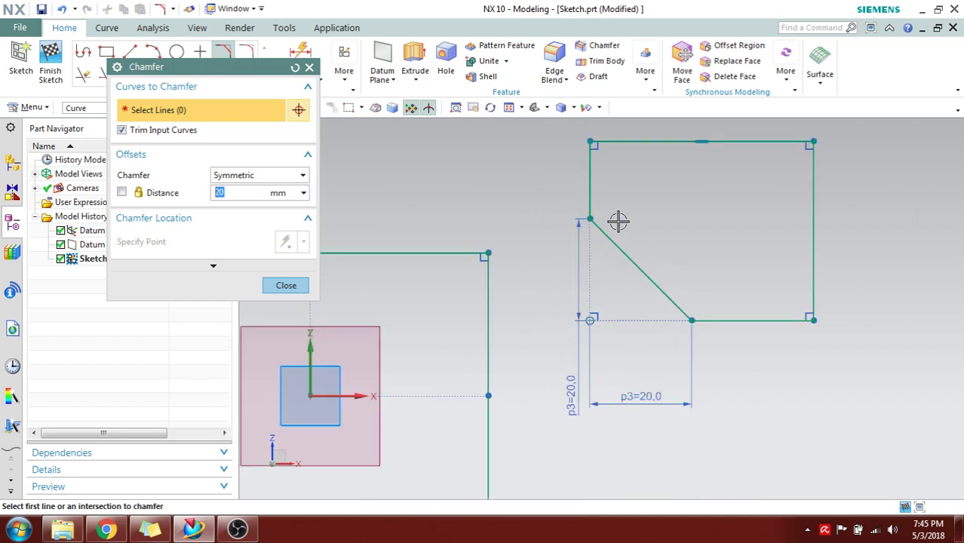
pyautogui.press('Escape')
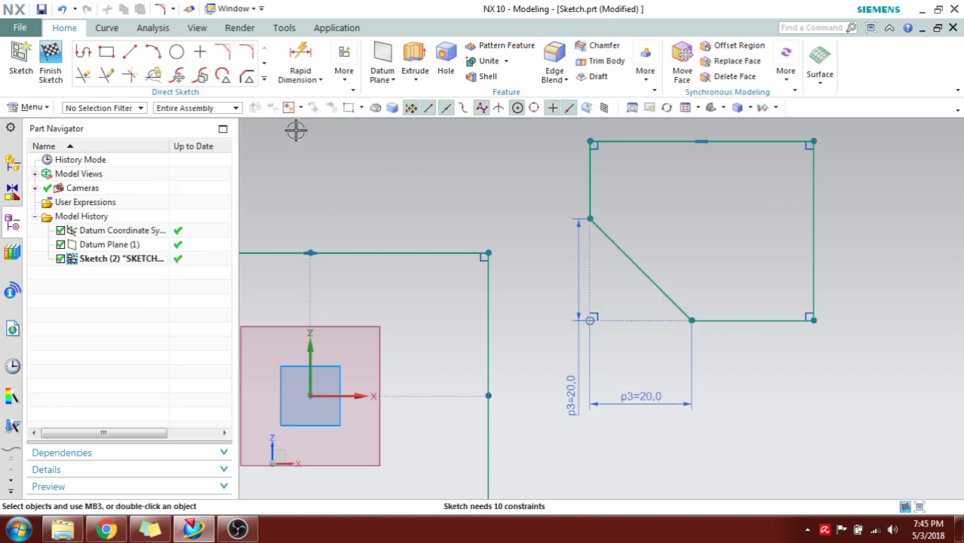
# Add an asymmetric chamfer to the same rectangle's upper-right corner, 20 mm along the vertical side and 15 mm along the top side
pyautogui.click(221, 51)
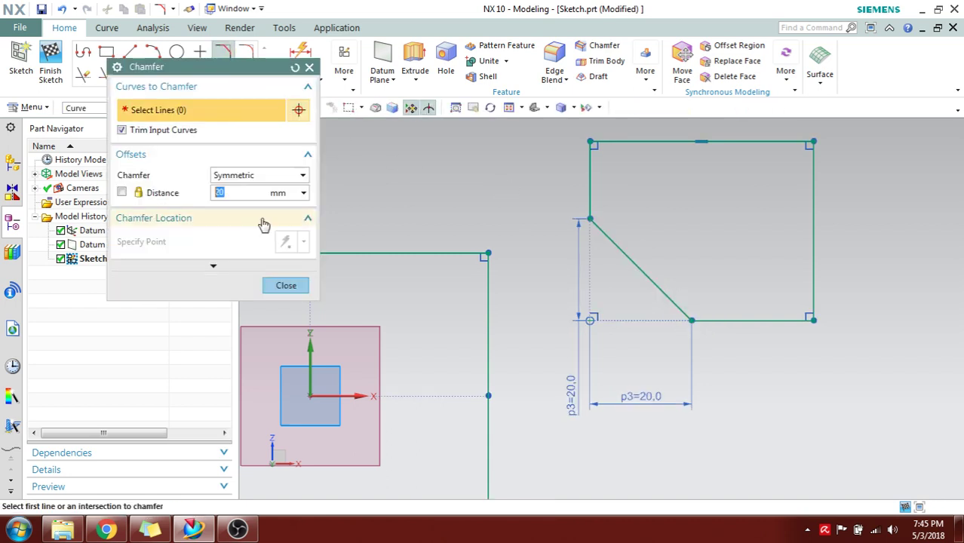
pyautogui.click(264, 178)
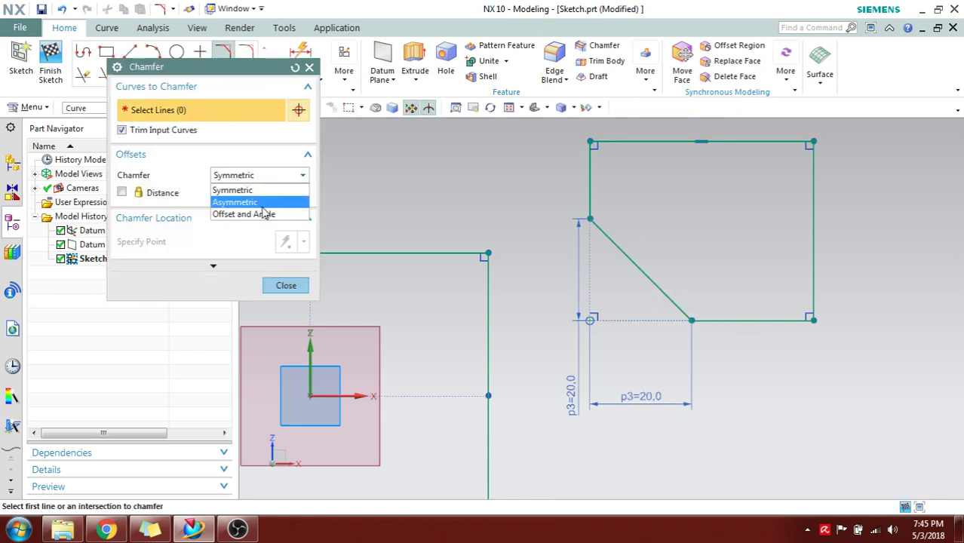
pyautogui.click(263, 204)
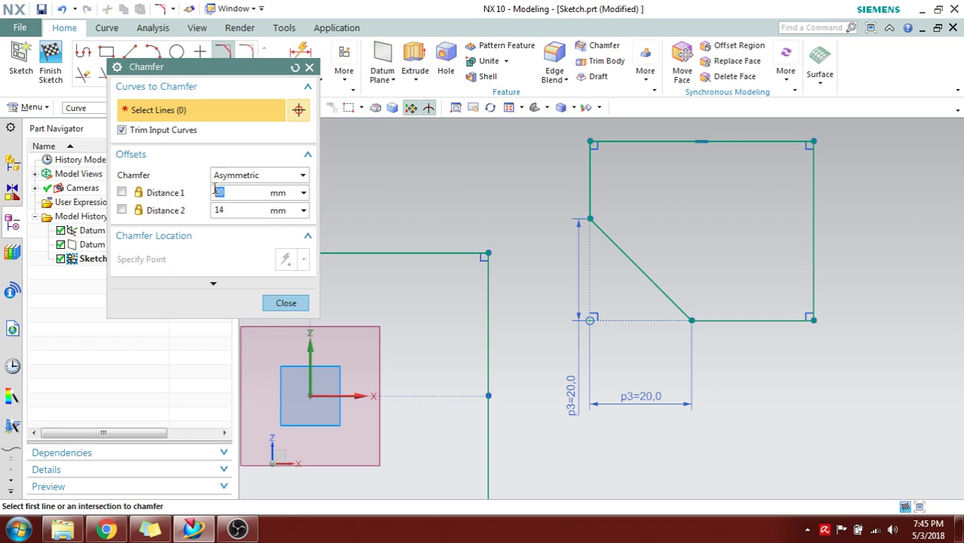
pyautogui.click(239, 210)
pyautogui.click(788, 147)
pyautogui.click(808, 177)
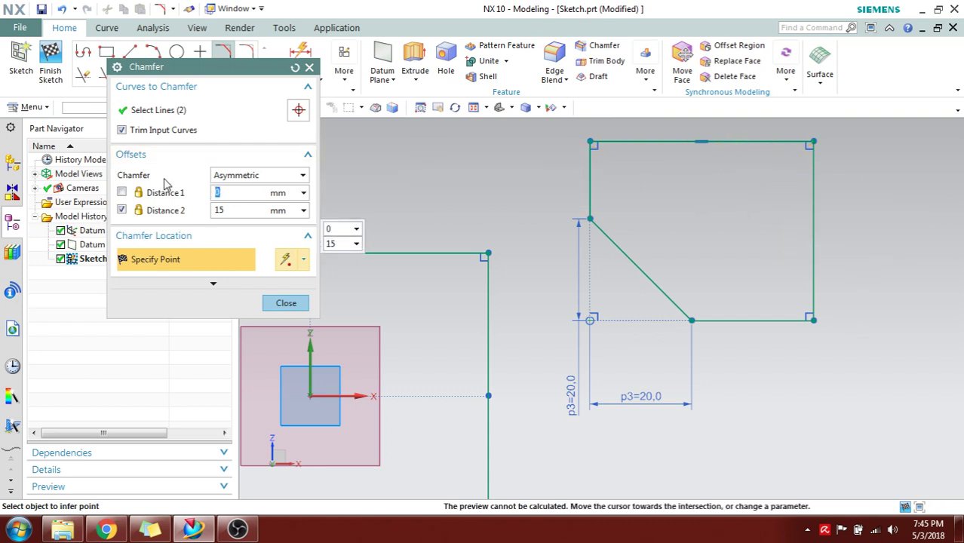
pyautogui.write('20')
pyautogui.press('Return')
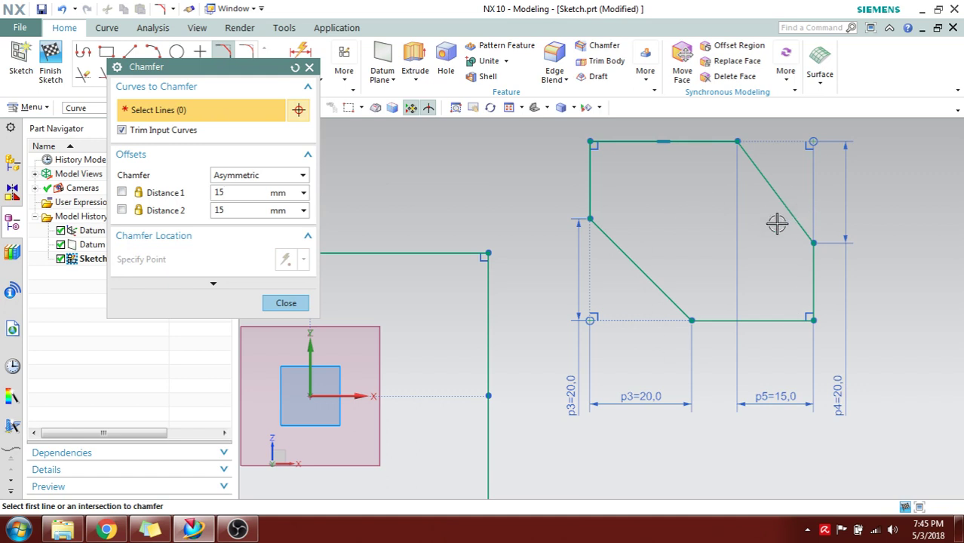
pyautogui.click(303, 306)
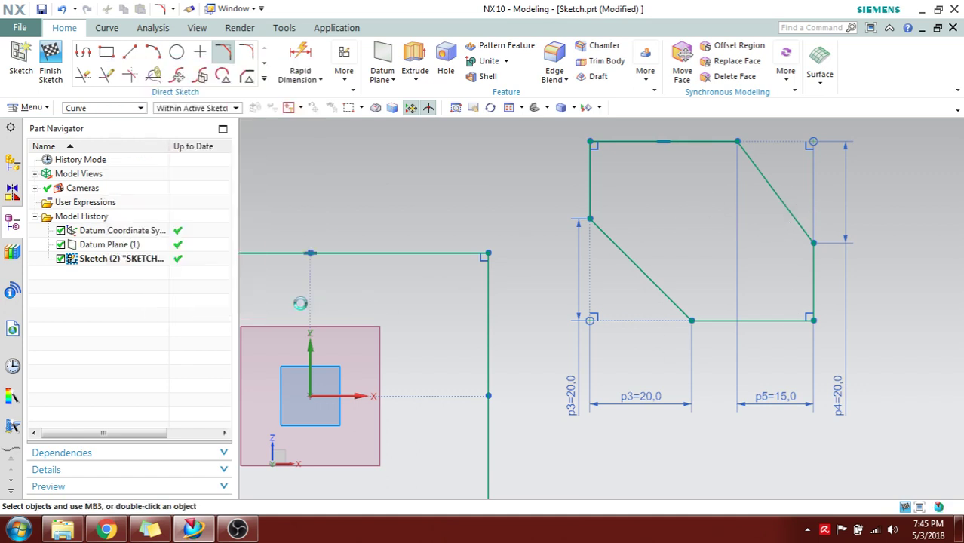
# Undo both chamfers on the positive X rectangle
pyautogui.hotkey('ctrl', 'z')
pyautogui.hotkey('ctrl', 'z')
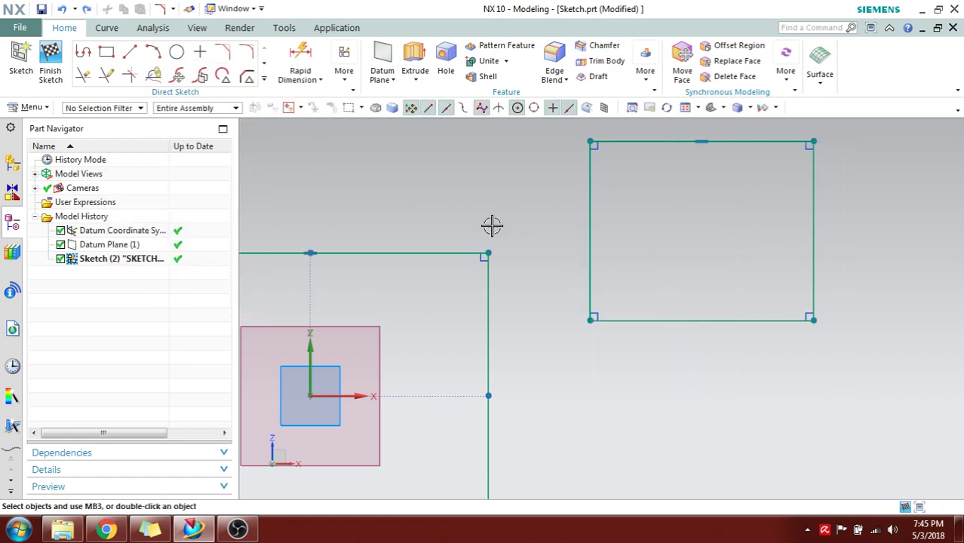
# Fillet the lower-left corner of the positive X rectangle with a radius of 10 mm, and undo the fillet
pyautogui.click(246, 54)
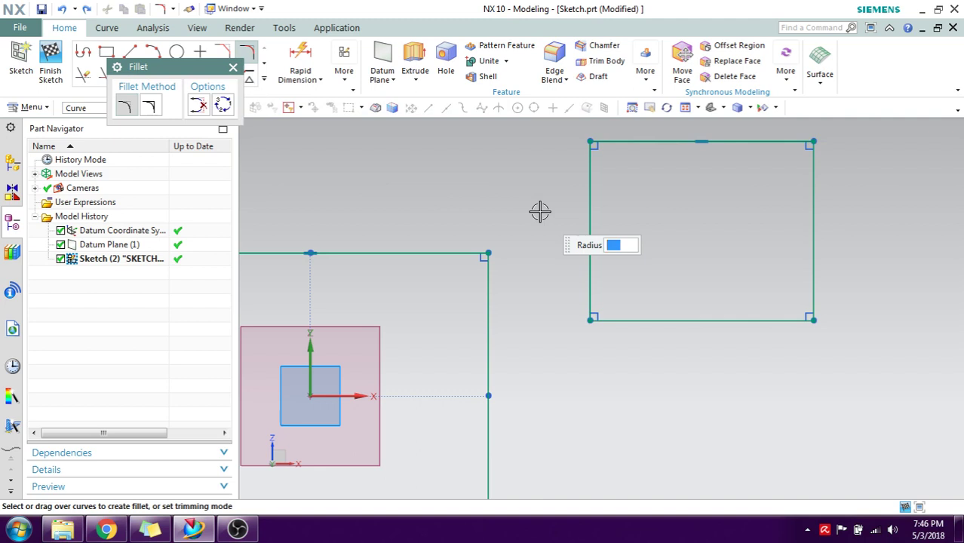
pyautogui.click(588, 284)
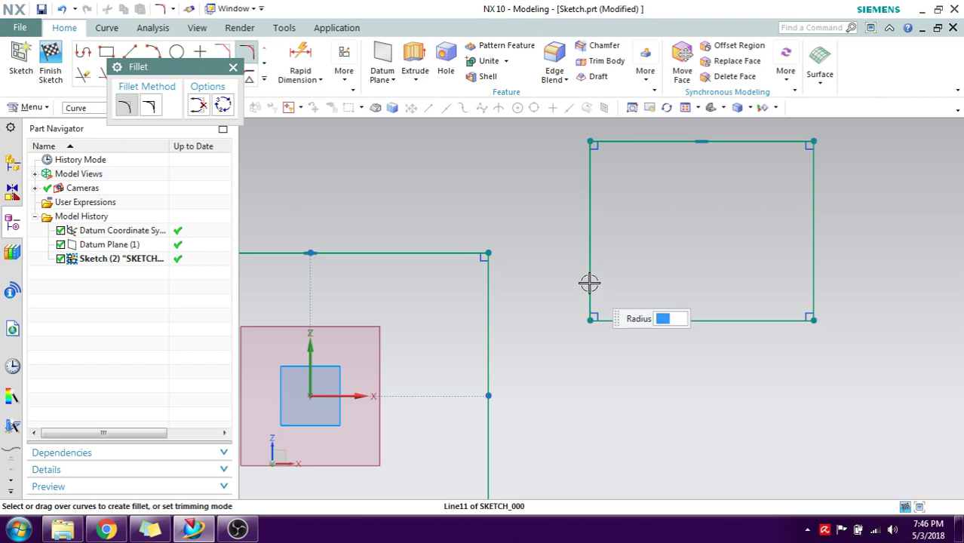
pyautogui.click(611, 320)
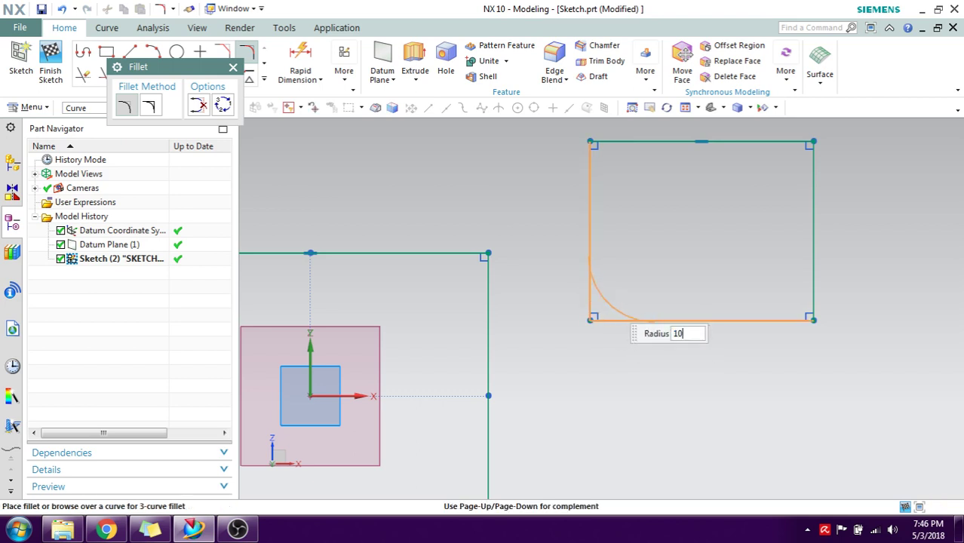
pyautogui.click(607, 299)
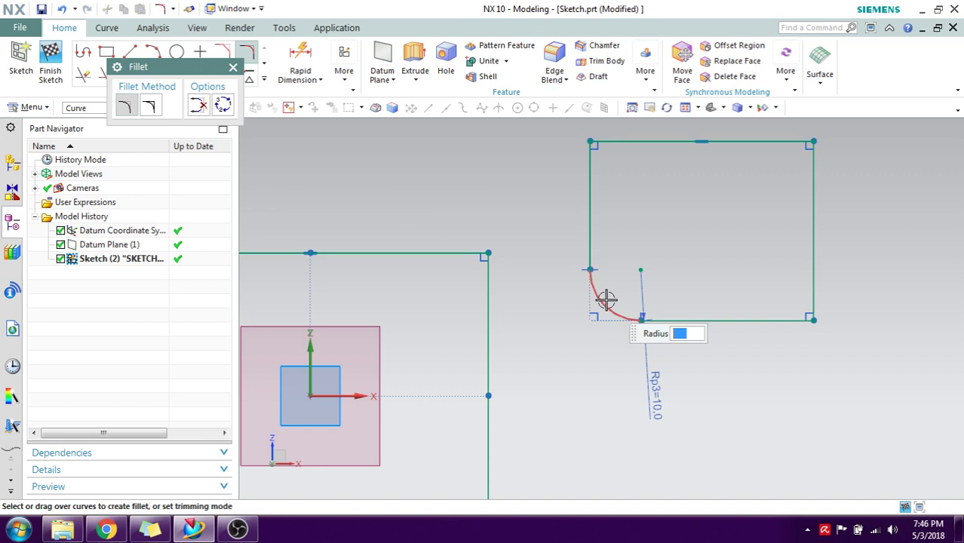
pyautogui.press('Escape')
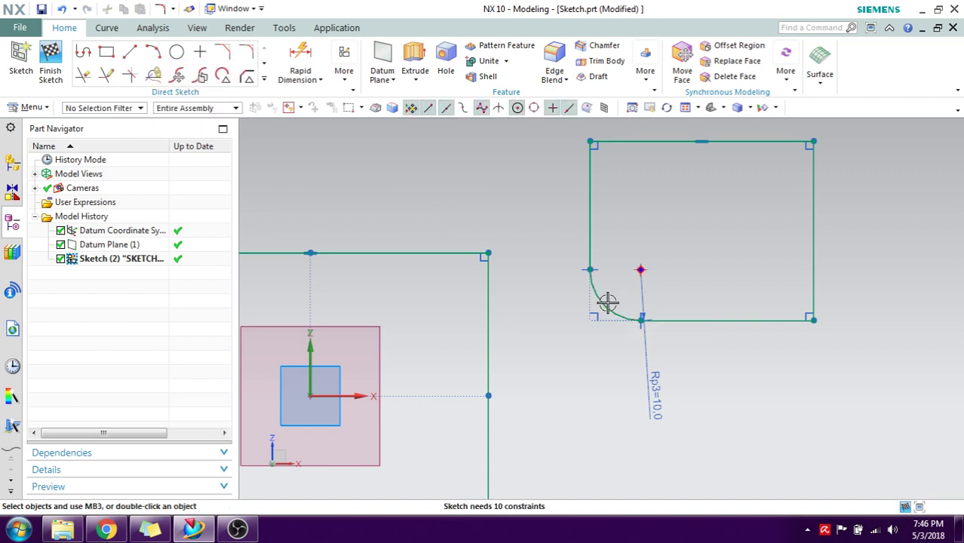
pyautogui.hotkey('ctrl', 'z')
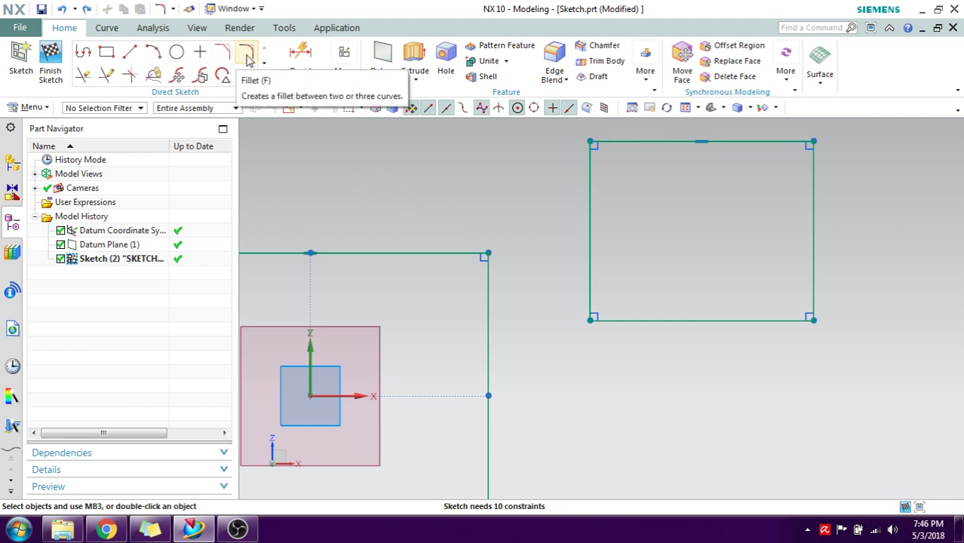
# Quick Trim the left, bottom and top sides of the positive X rectangle, keeping only its right vertical side
pyautogui.click(263, 78)
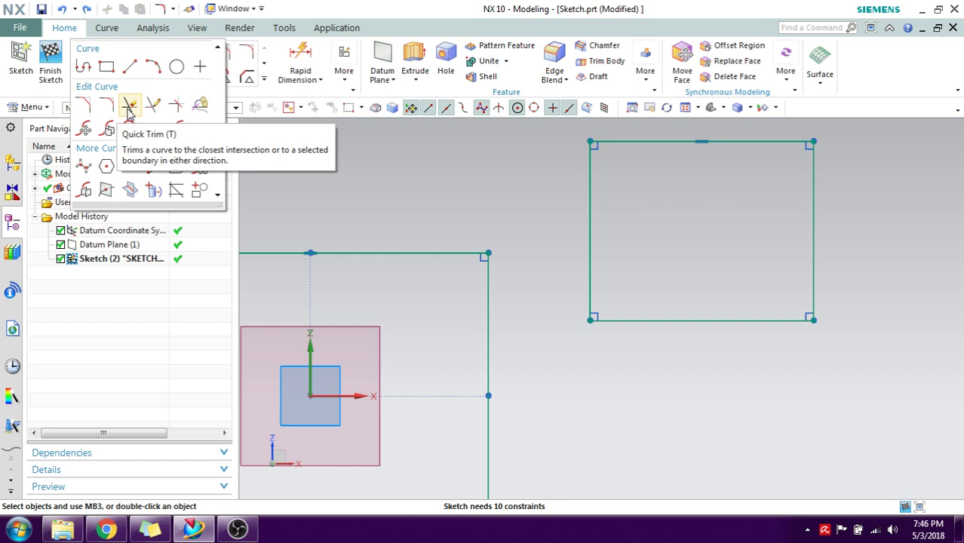
pyautogui.click(105, 103)
pyautogui.click(588, 228)
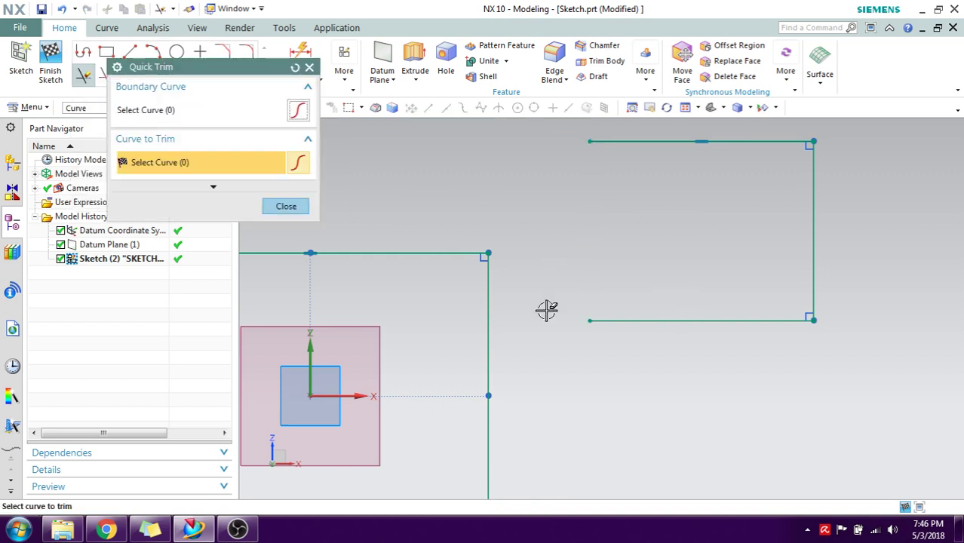
pyautogui.click(628, 323)
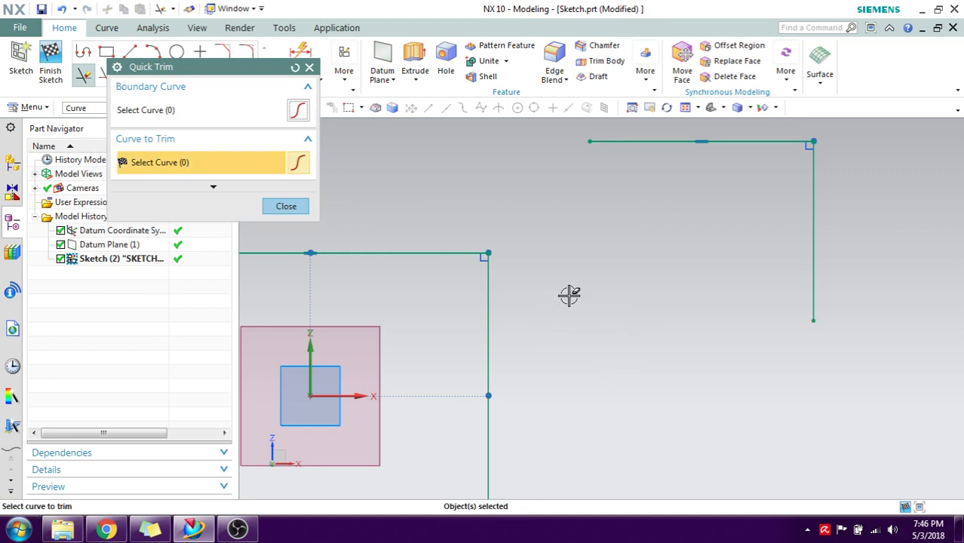
pyautogui.click(663, 142)
pyautogui.click(286, 206)
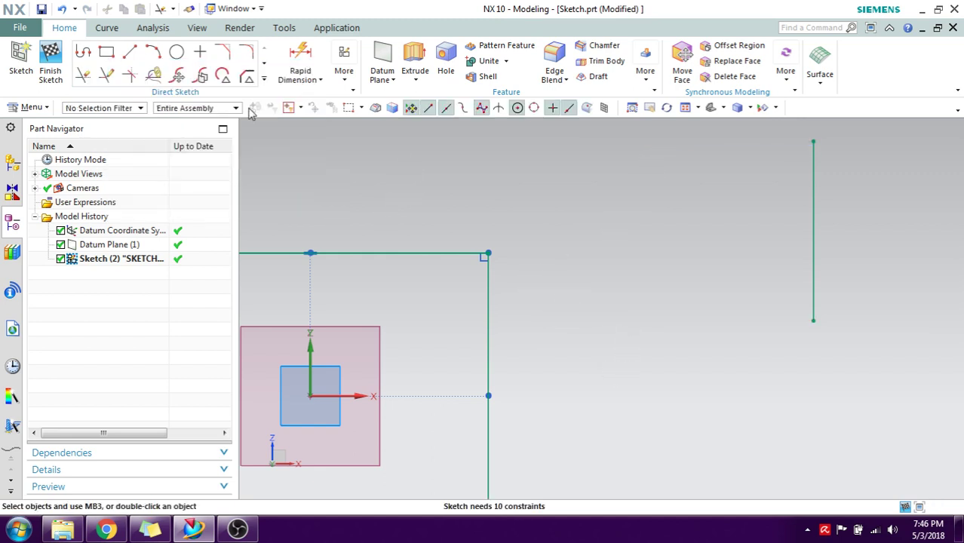
# Draw a horizontal line about 42 mm long that crosses the remaining vertical line below its middle
pyautogui.click(130, 51)
pyautogui.click(631, 258)
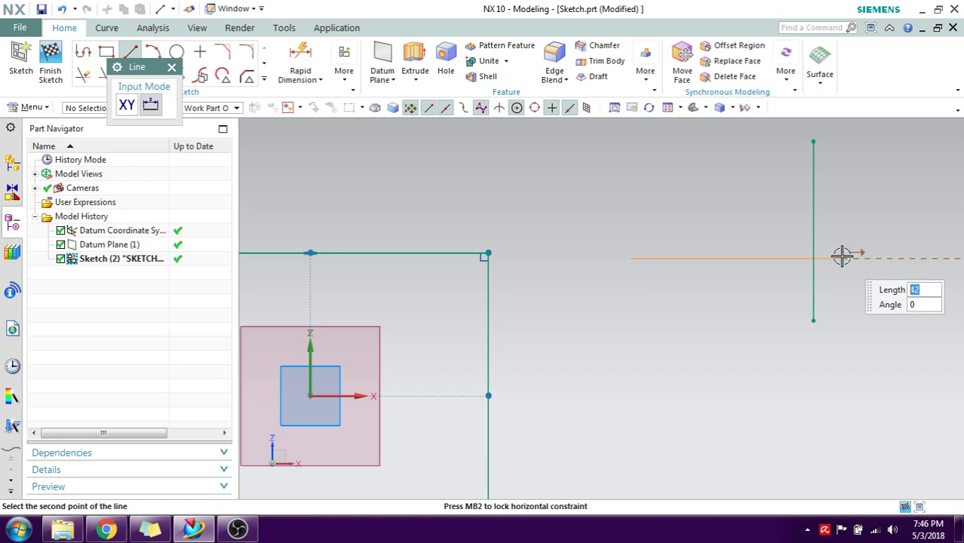
pyautogui.click(843, 258)
pyautogui.press('Escape')
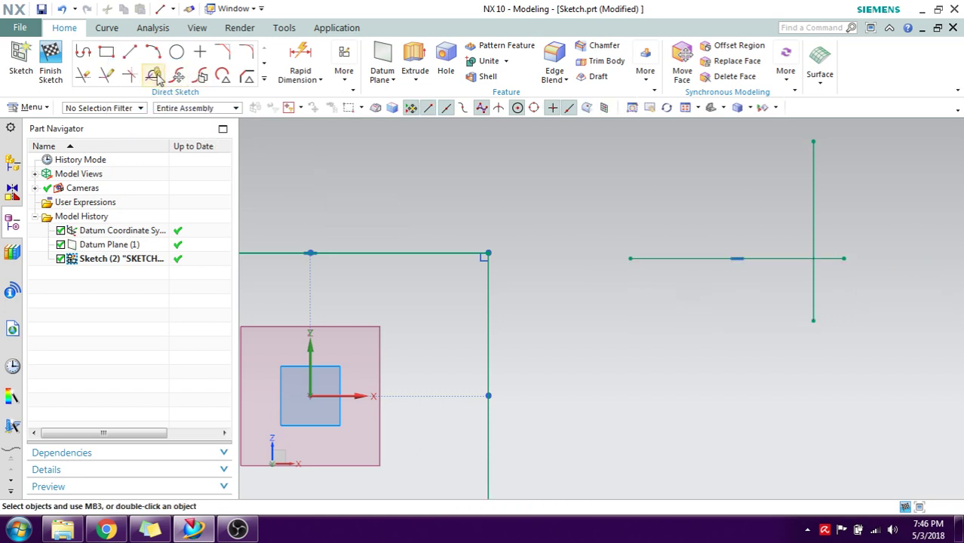
# Make a corner from the horizontal line's right stub and the vertical line's lower part, and undo back to the lone vertical line
pyautogui.click(132, 75)
pyautogui.click(838, 259)
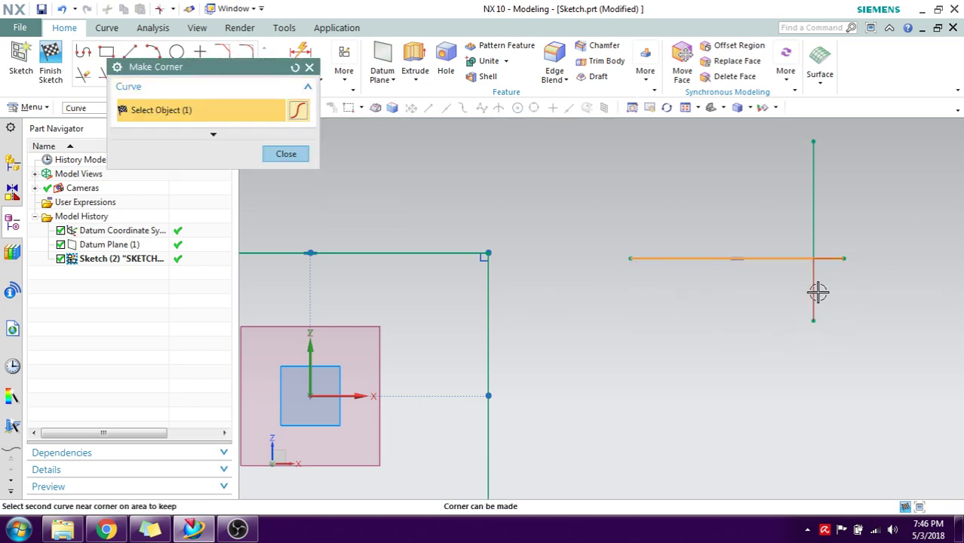
pyautogui.click(814, 293)
pyautogui.press('Escape')
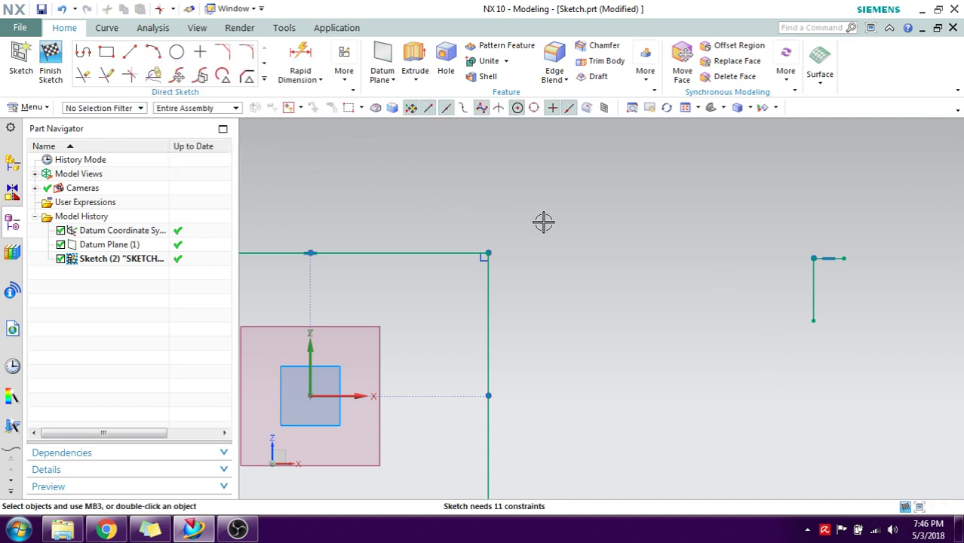
pyautogui.hotkey('ctrl', 'z')
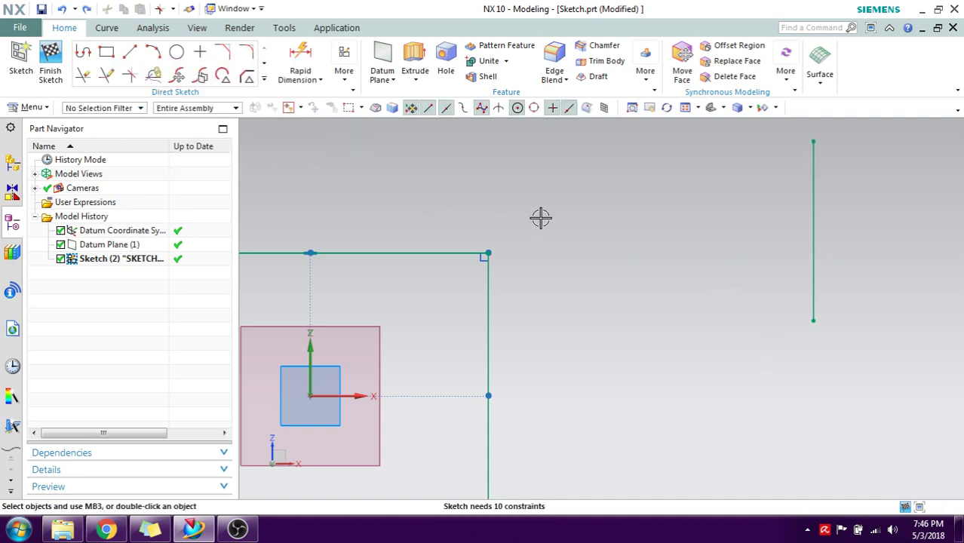
# Draw a horizontal line to the left of the vertical line, stopping short of it, level with its upper half
pyautogui.click(264, 83)
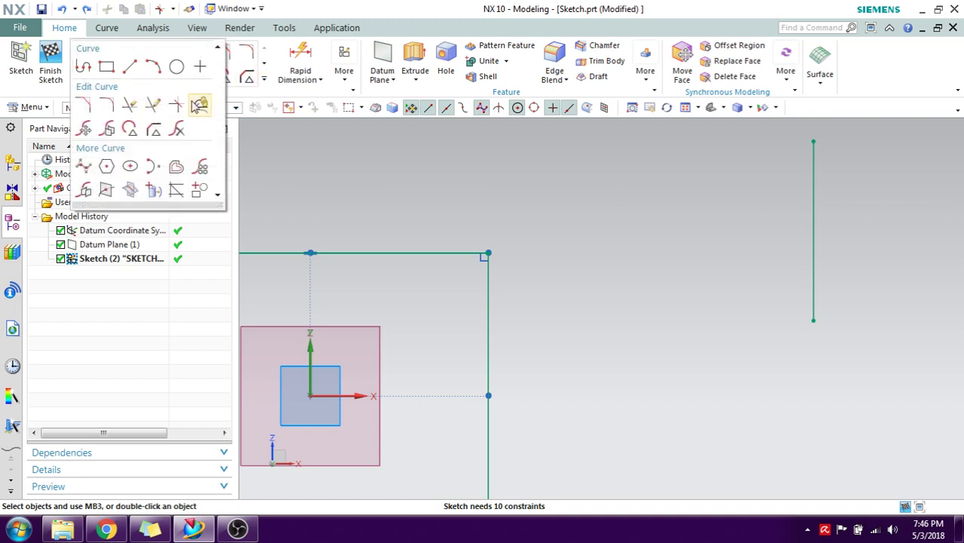
pyautogui.click(154, 109)
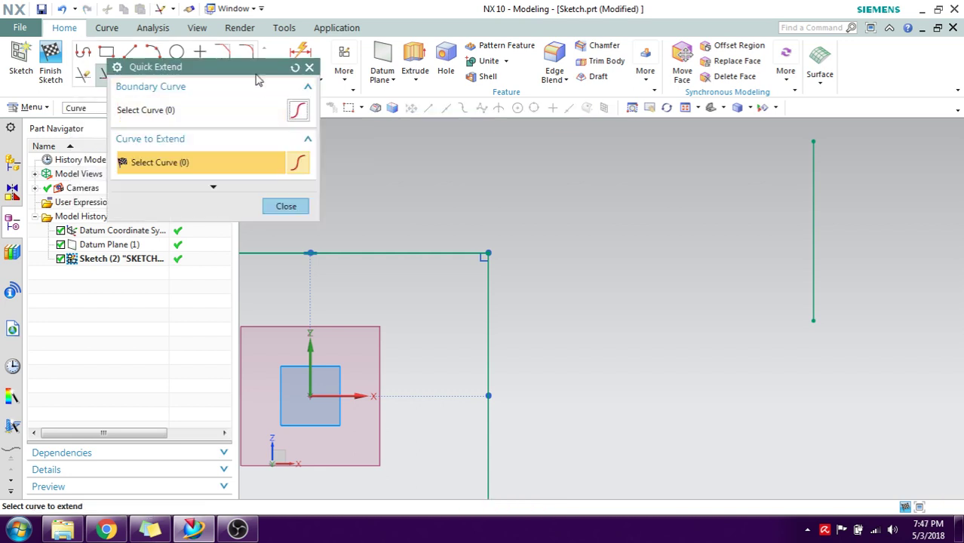
pyautogui.click(131, 51)
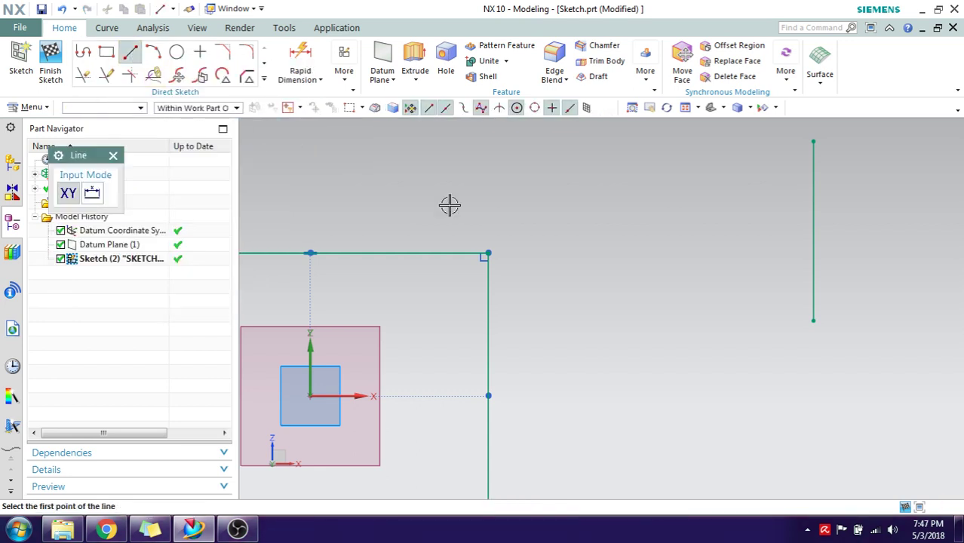
pyautogui.click(544, 213)
pyautogui.click(751, 212)
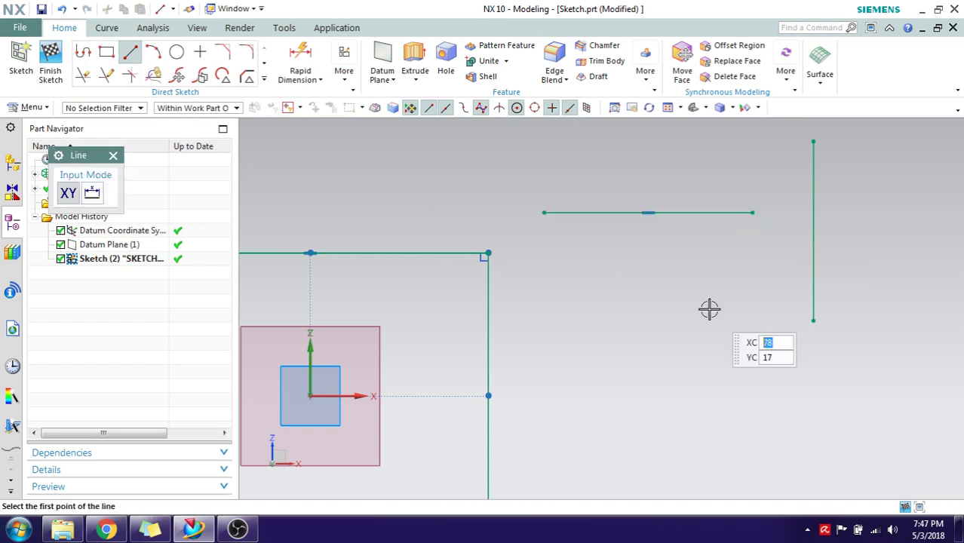
pyautogui.press('Escape')
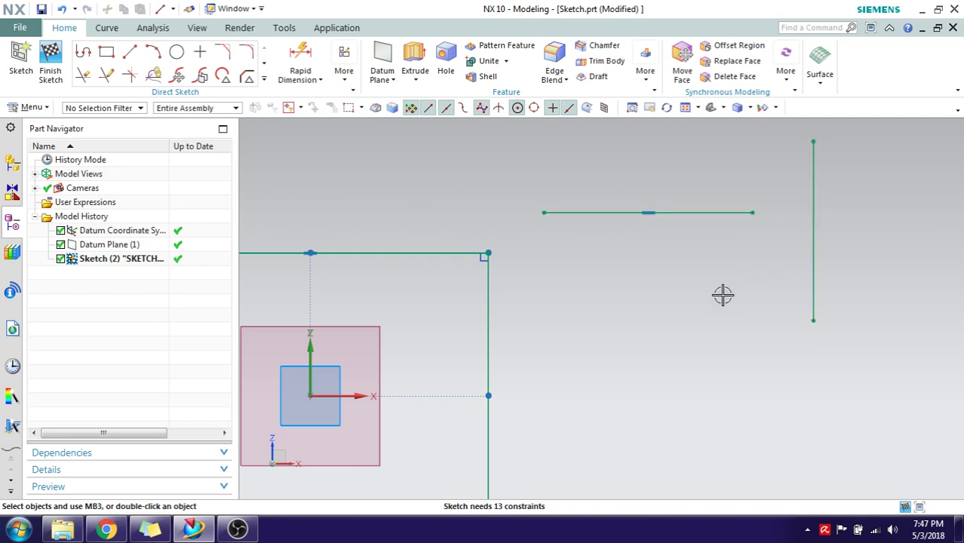
# Quick Extend the right end of the horizontal line to meet the vertical line
pyautogui.click(264, 80)
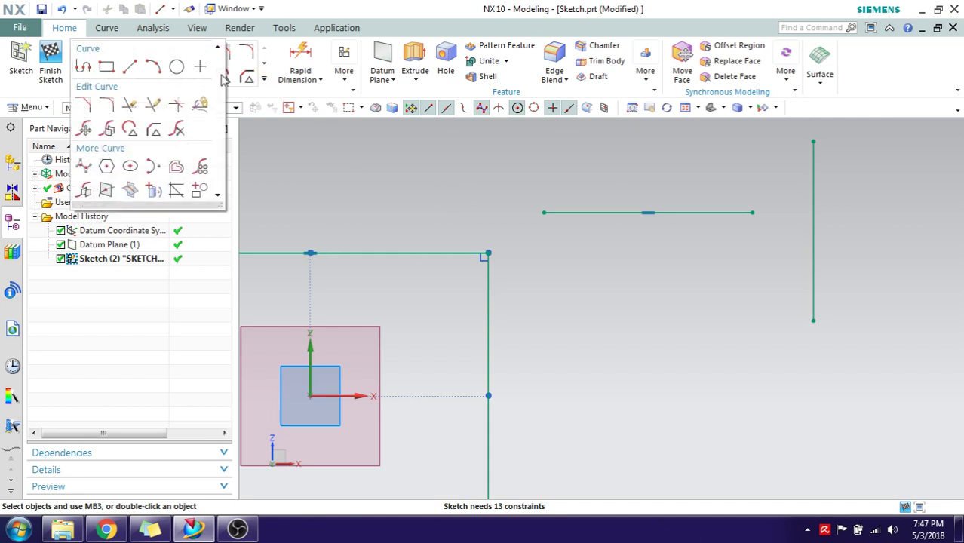
pyautogui.click(325, 180)
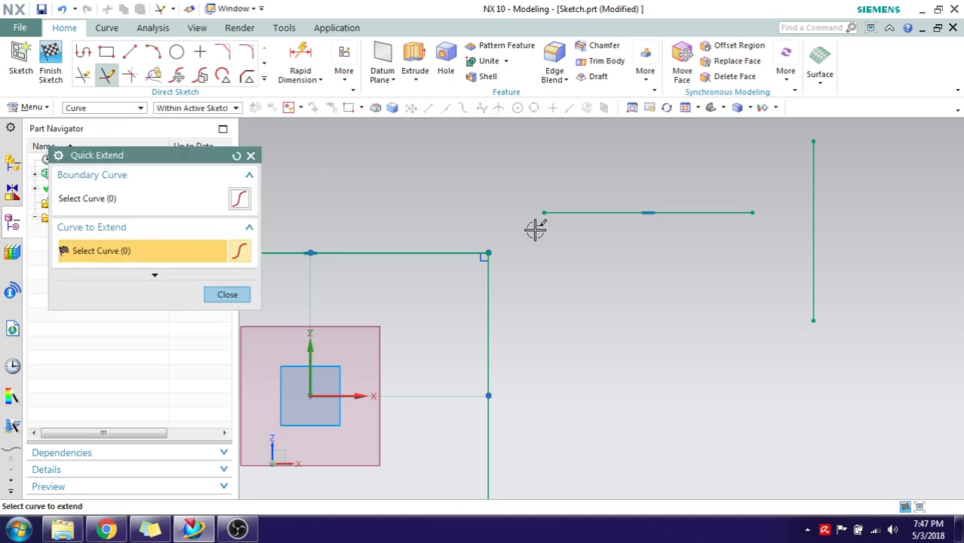
pyautogui.click(705, 213)
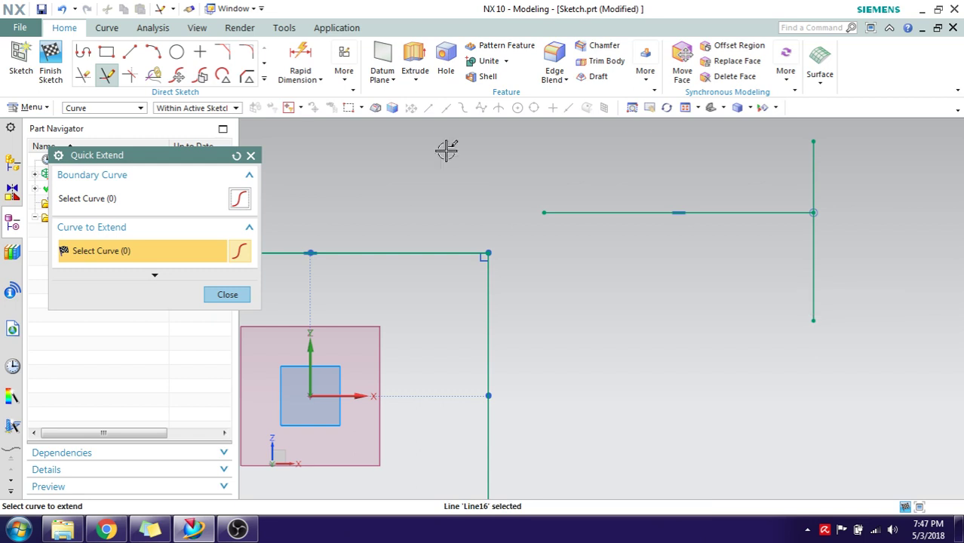
# Draw an arc by center and endpoints below the vertical line, with a radius of about 31.7 mm, curving beneath its lower end
pyautogui.click(153, 51)
pyautogui.click(699, 364)
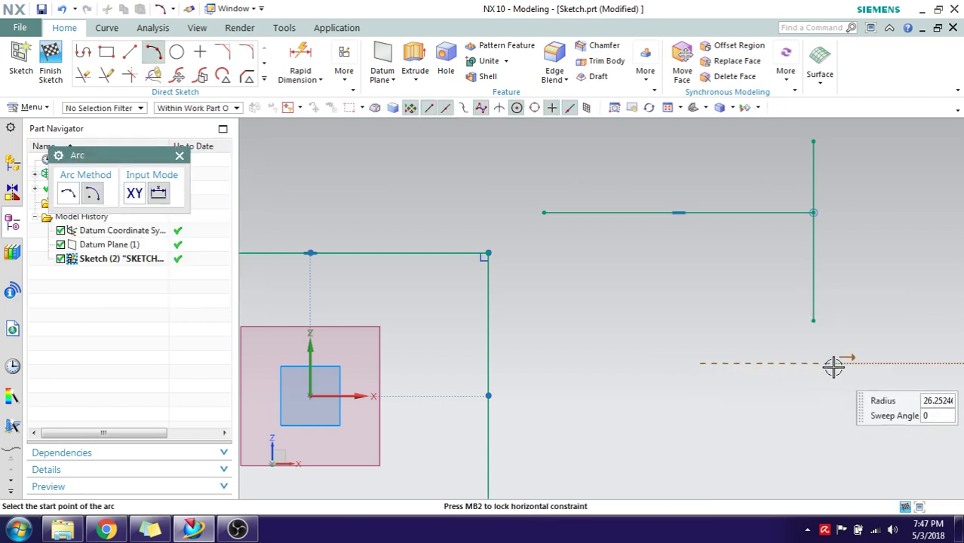
pyautogui.click(860, 347)
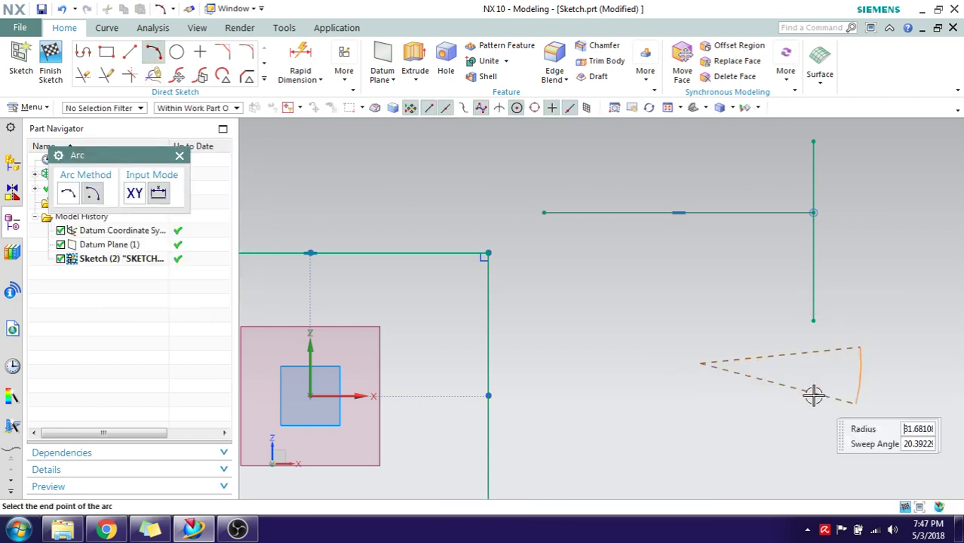
pyautogui.click(720, 435)
pyautogui.press('Escape')
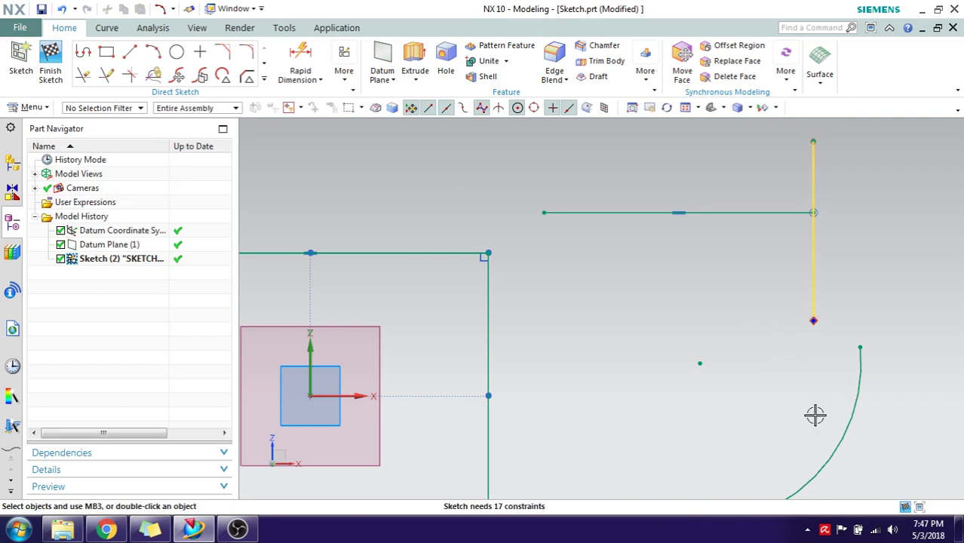
# Quick Extend the vertical line's lower end down to the arc, and delete the arc
pyautogui.press('e')
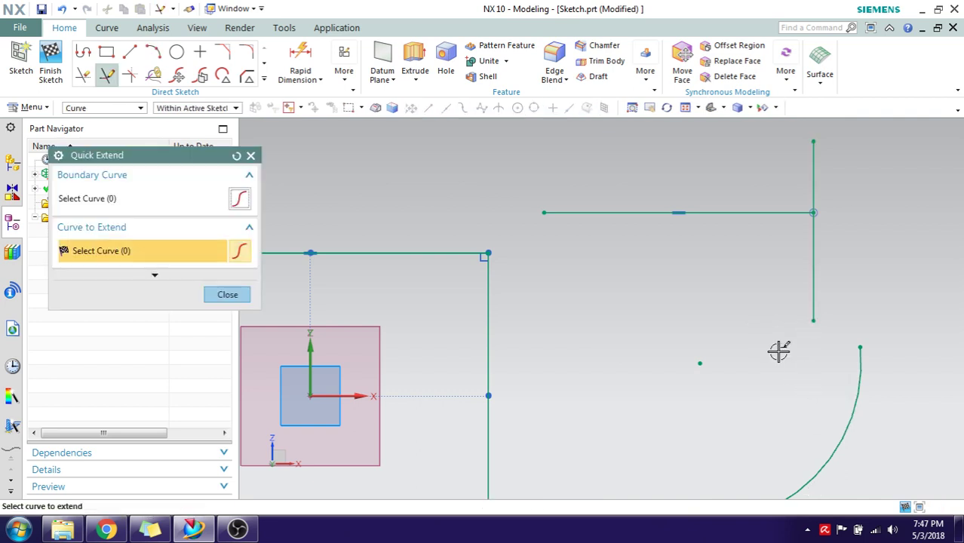
pyautogui.click(812, 300)
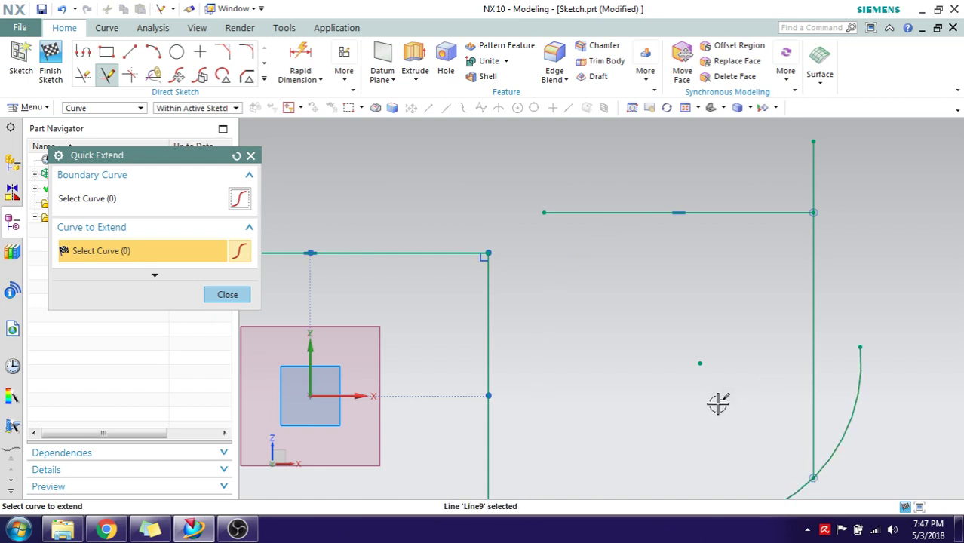
pyautogui.press('Escape')
pyautogui.click(855, 389)
pyautogui.press('Delete')
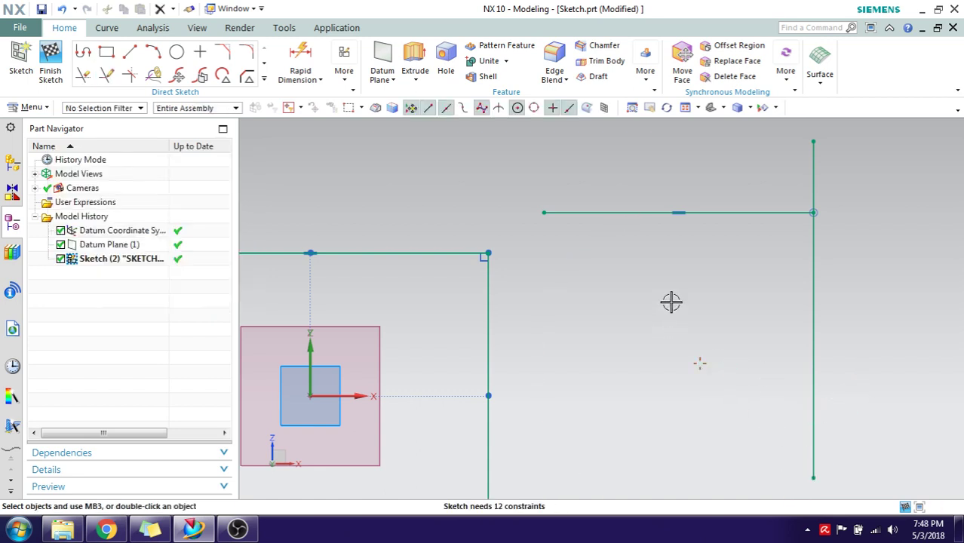
# Make a corner between the horizontal line and the vertical line, keeping the vertical line's portion below the intersection
pyautogui.click(263, 78)
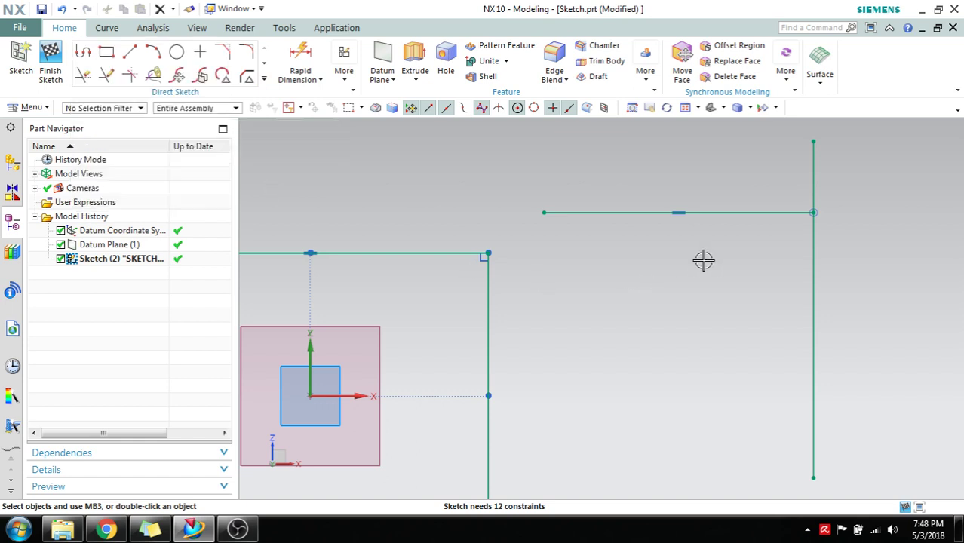
pyautogui.scroll(4, 705, 260)
pyautogui.scroll(-6, 705, 258)
pyautogui.scroll(-2, 709, 261)
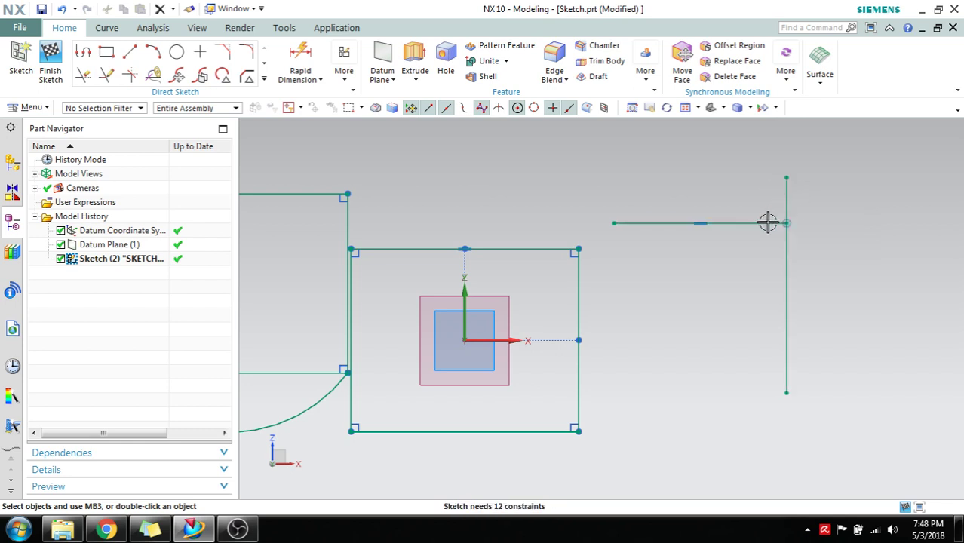
pyautogui.click(263, 81)
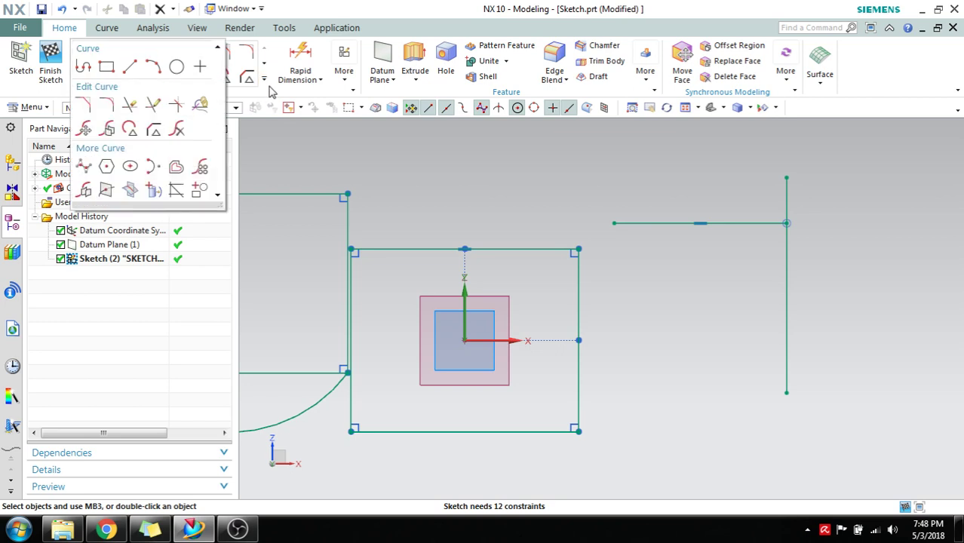
pyautogui.click(178, 108)
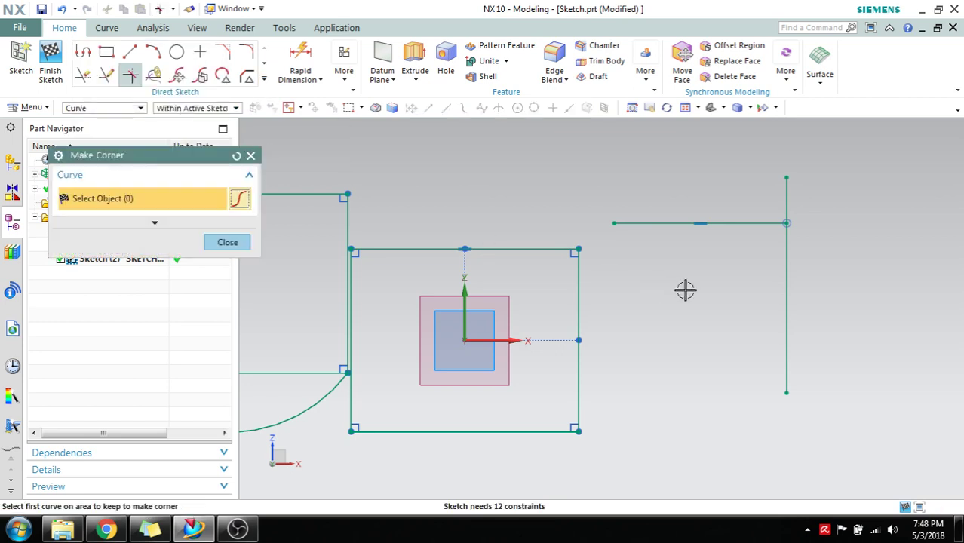
pyautogui.click(732, 224)
pyautogui.click(787, 279)
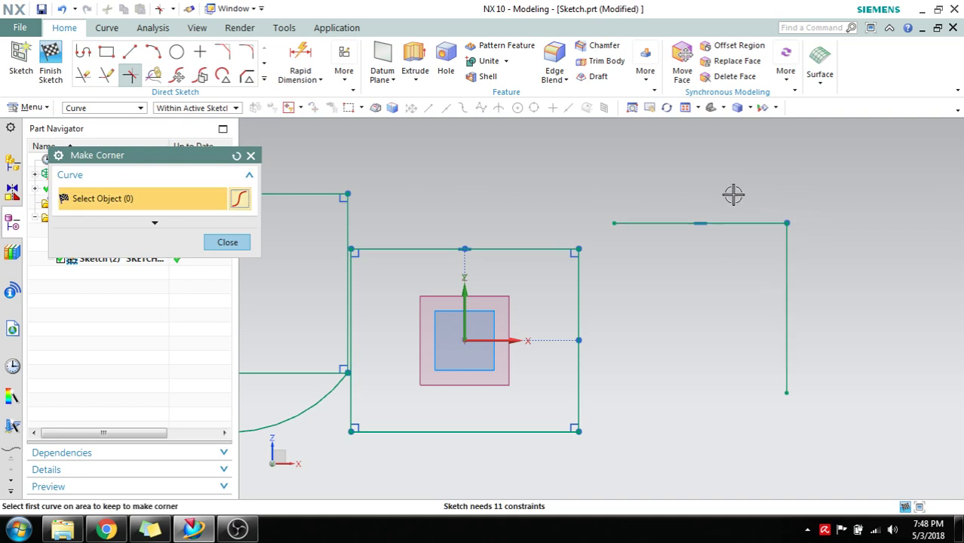
pyautogui.press('Escape')
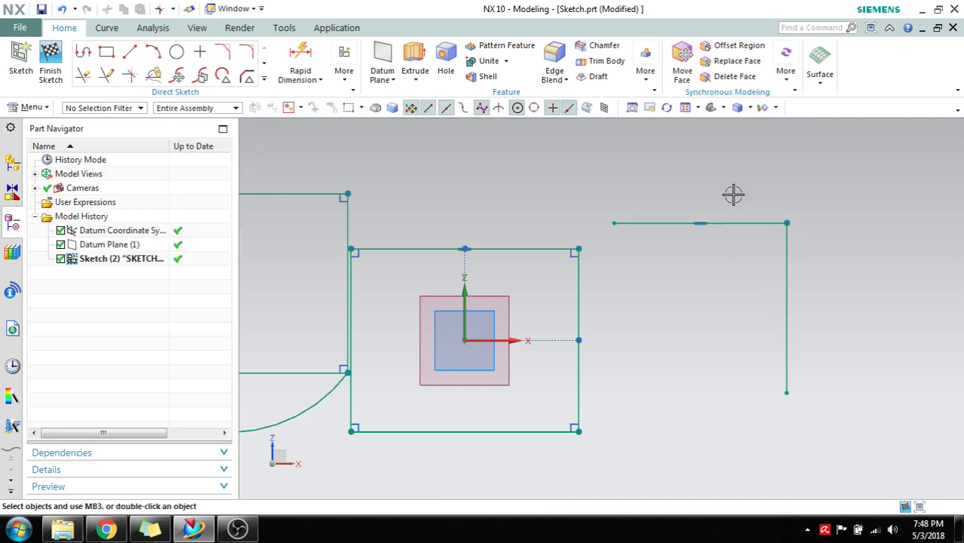
# Draw a short vertical line below the horizontal line, inside the corner and parallel to the existing vertical line
pyautogui.click(129, 51)
pyautogui.click(724, 263)
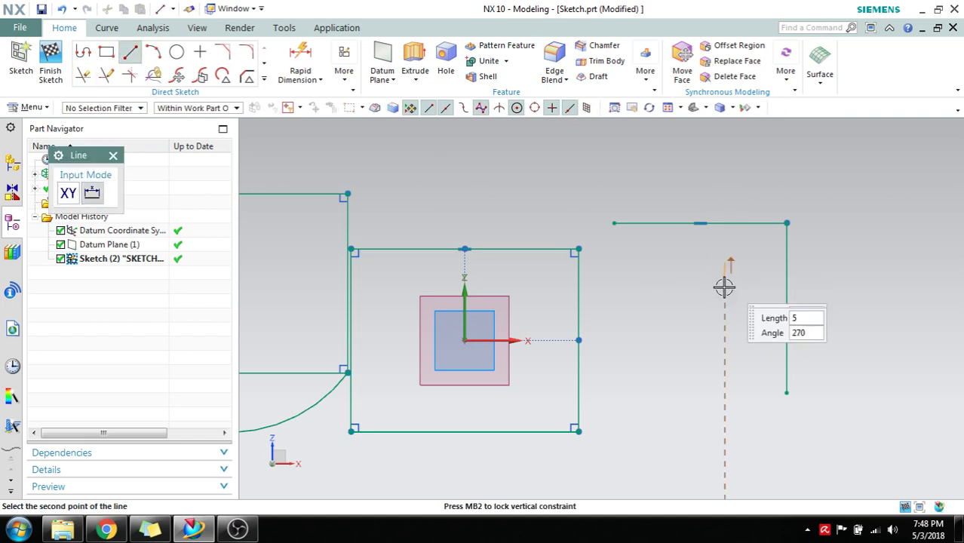
pyautogui.click(724, 353)
pyautogui.press('Escape')
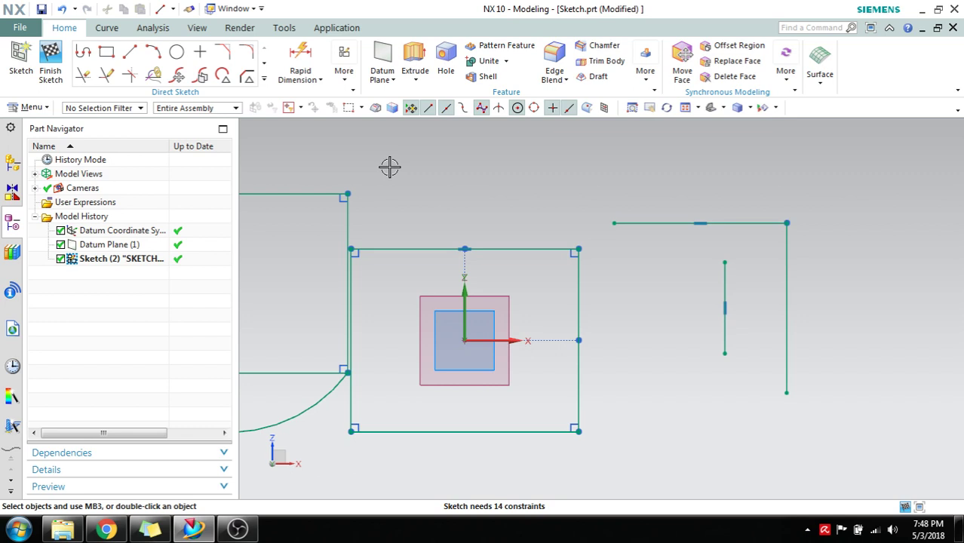
# Make a corner between the horizontal line and the short vertical line, keeping the horizontal portion between the two vertical lines
pyautogui.click(264, 80)
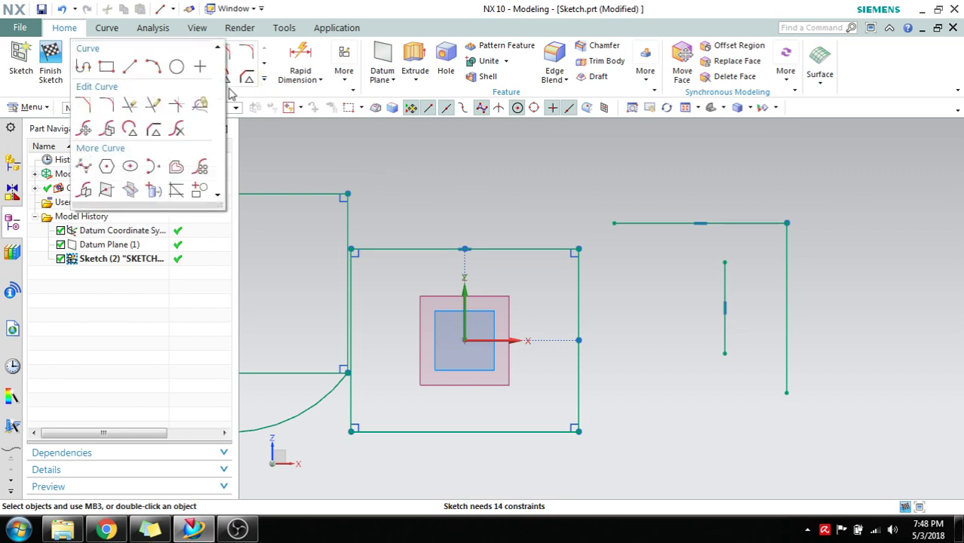
pyautogui.click(176, 105)
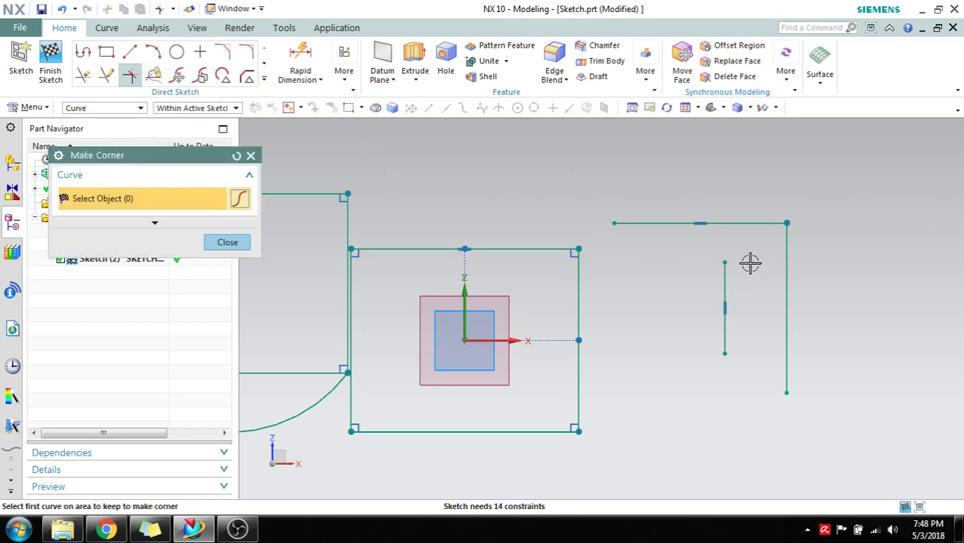
pyautogui.click(756, 224)
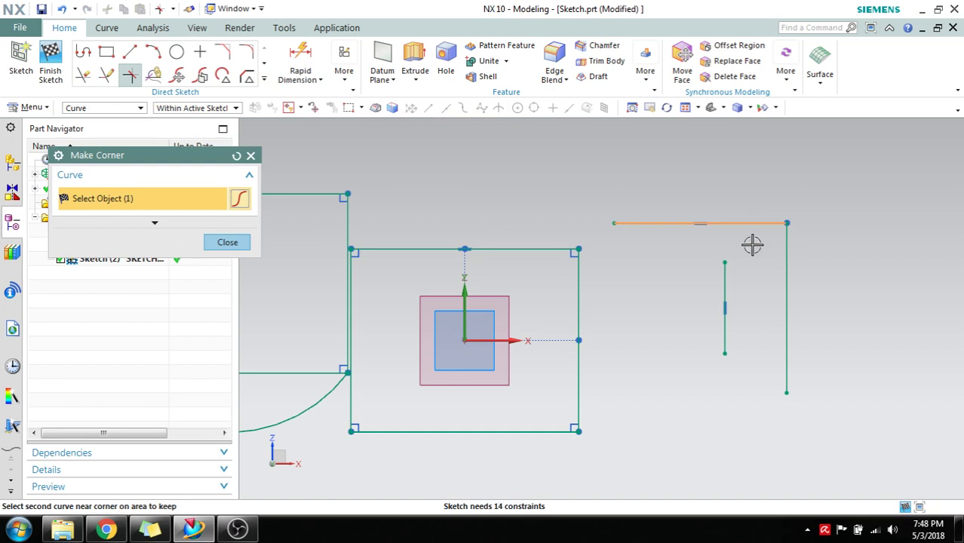
pyautogui.click(727, 281)
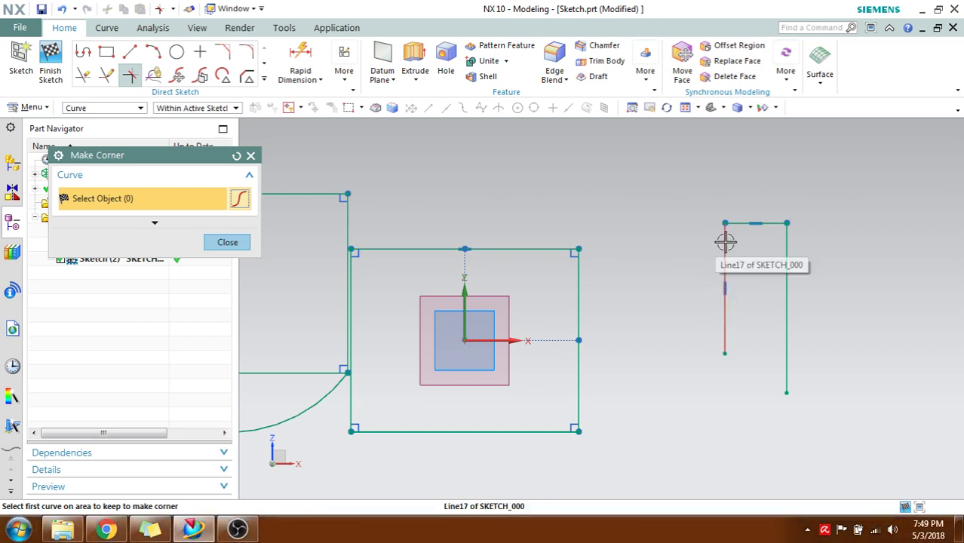
pyautogui.press('Escape')
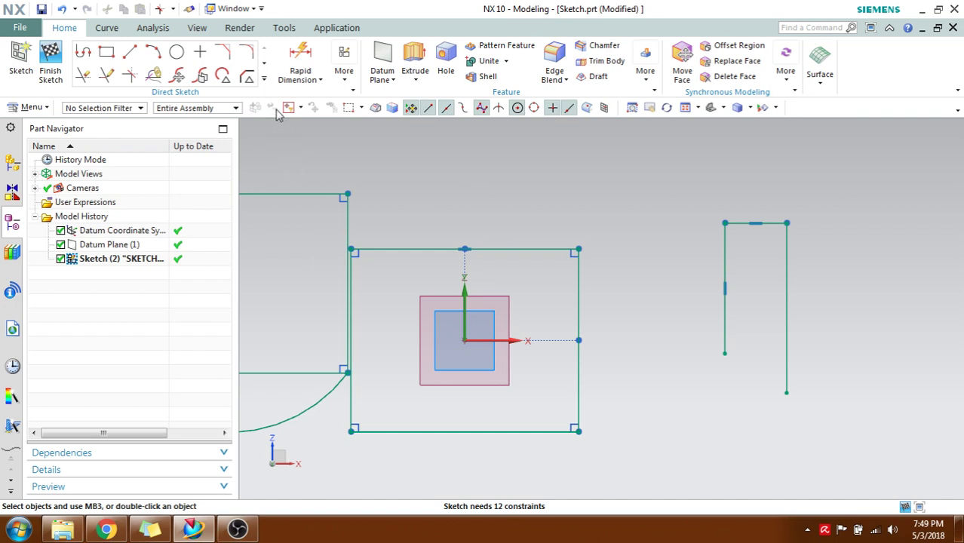
# Offset the connected three-line profile outward by 10 mm with Offset Curve, creating one copy with a dimension
pyautogui.keyDown('shift'); pyautogui.moveTo(574, 219); pyautogui.dragTo(743, 215, button='middle'); pyautogui.keyUp('shift')
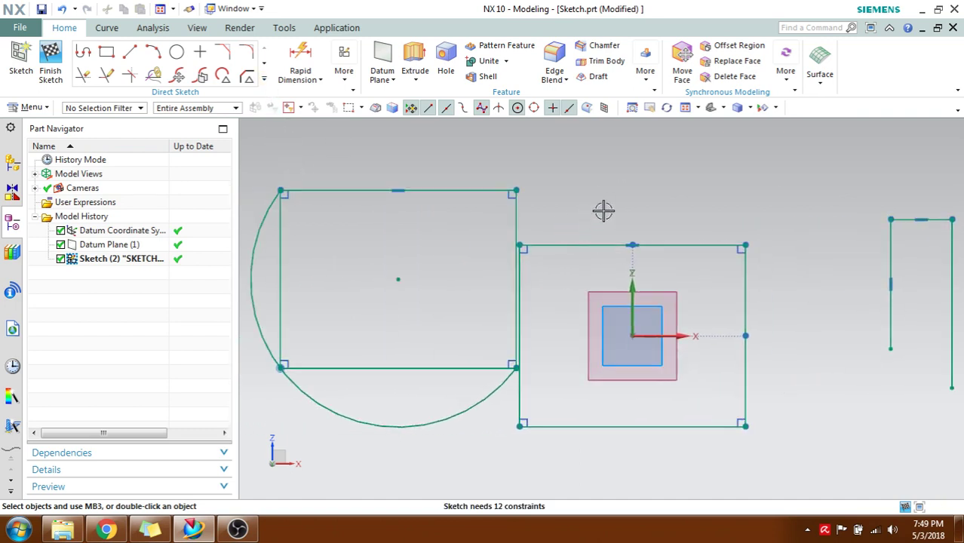
pyautogui.scroll(2, 603, 211)
pyautogui.scroll(-3, 603, 211)
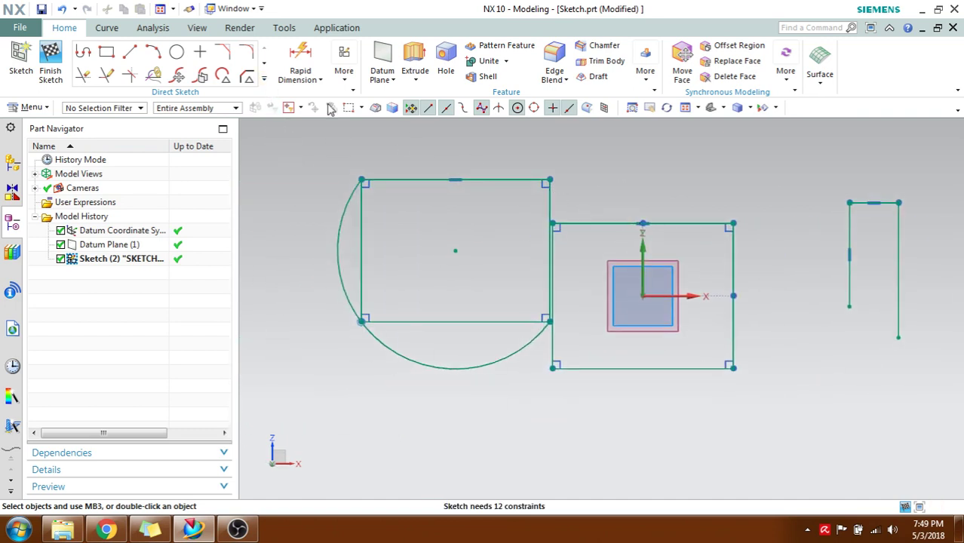
pyautogui.click(264, 79)
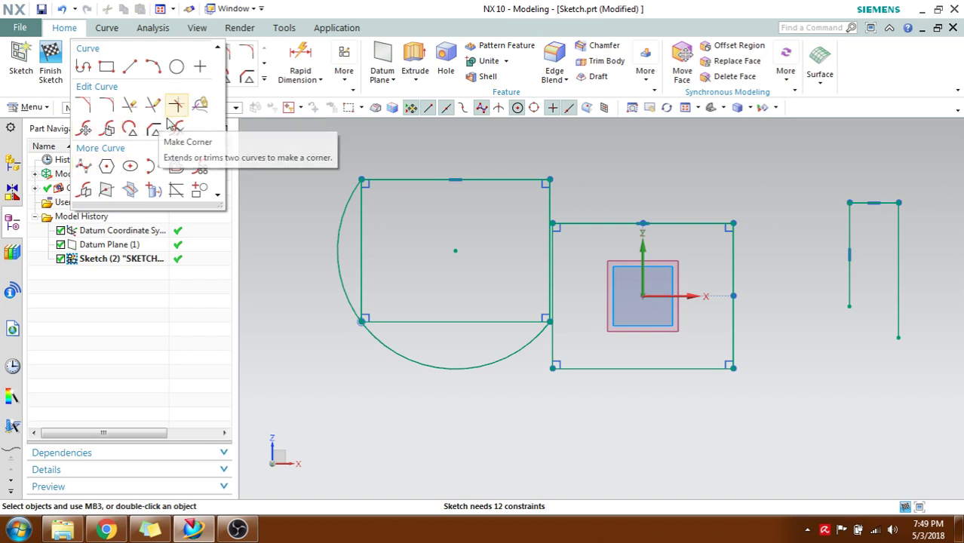
pyautogui.click(175, 170)
pyautogui.scroll(2, 426, 194)
pyautogui.scroll(-3, 428, 220)
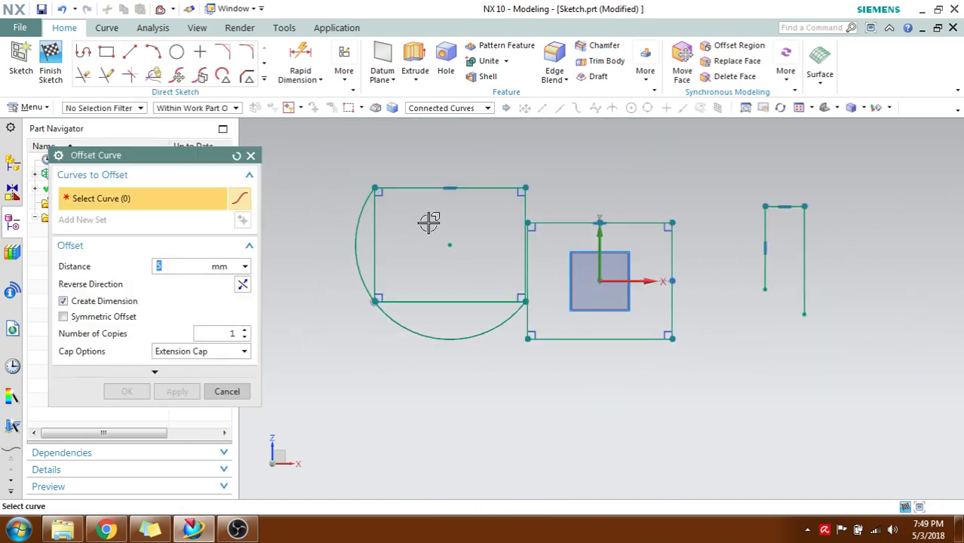
pyautogui.keyDown('shift'); pyautogui.moveTo(429, 221); pyautogui.dragTo(387, 265, button='middle'); pyautogui.keyUp('shift')
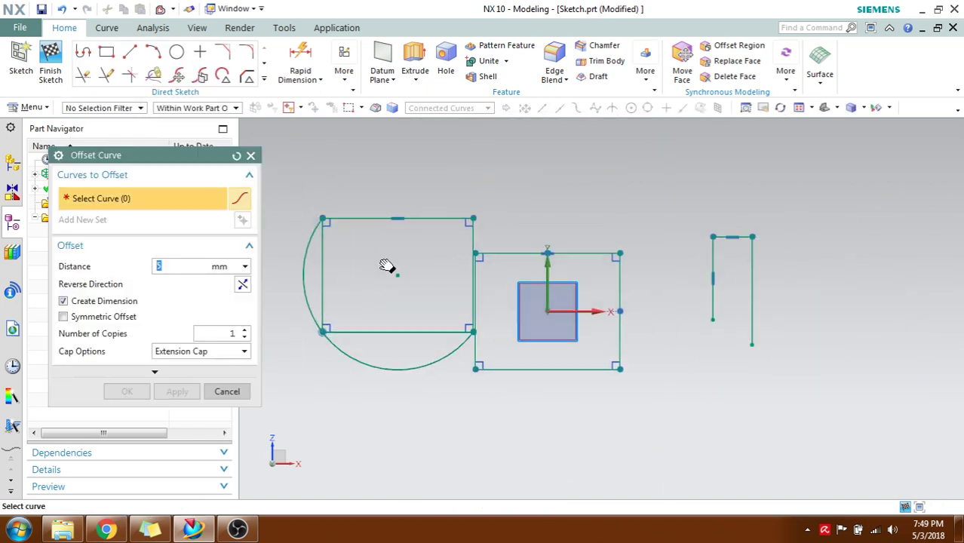
pyautogui.click(711, 304)
pyautogui.scroll(-2, 720, 315)
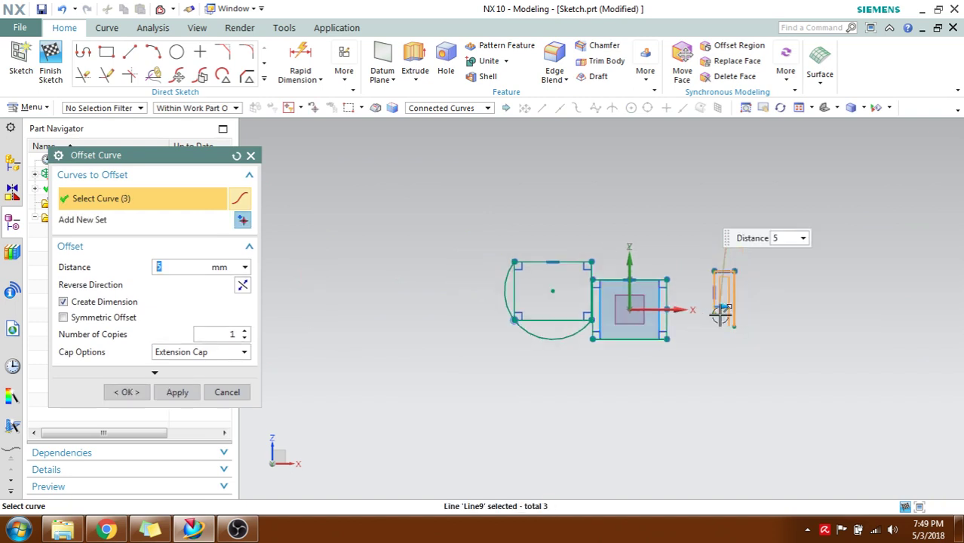
pyautogui.scroll(5, 720, 315)
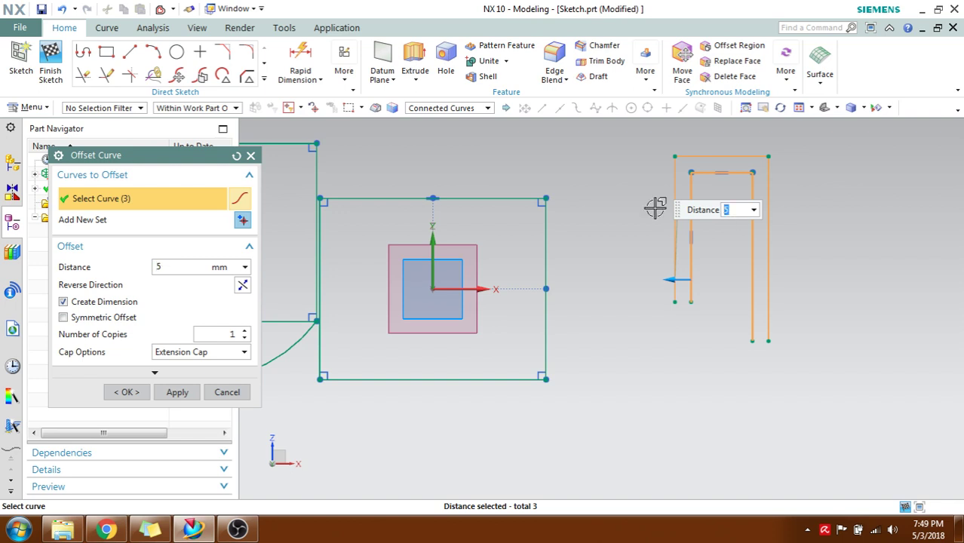
pyautogui.press('Return')
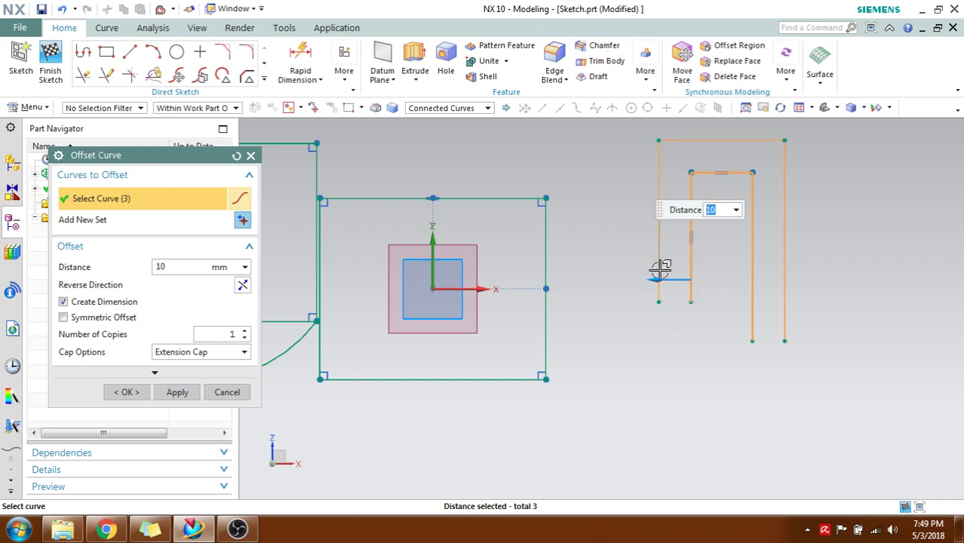
pyautogui.click(127, 393)
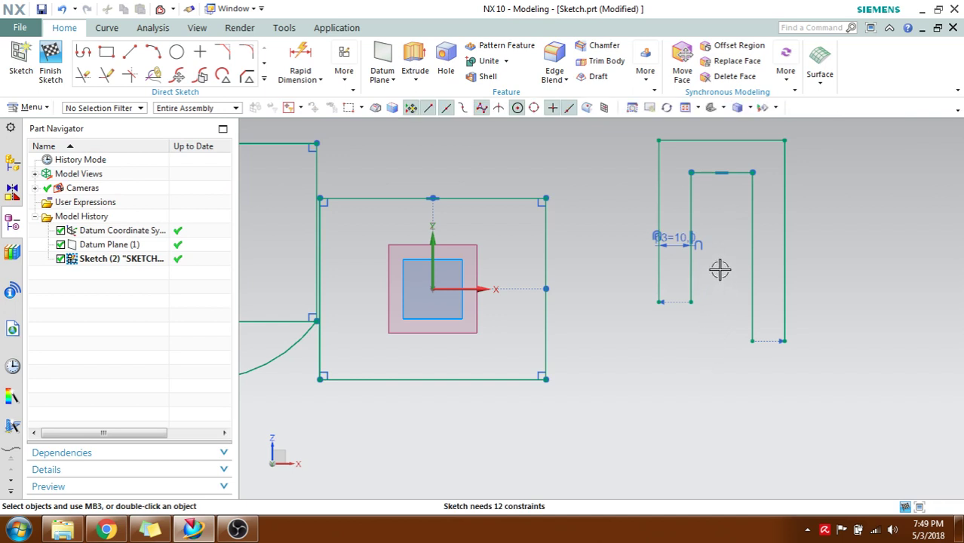
# Try deleting the right vertical line of the inner profile, and undo the deletion
pyautogui.keyDown('shift'); pyautogui.moveTo(720, 270); pyautogui.dragTo(699, 307, button='middle'); pyautogui.keyUp('shift')
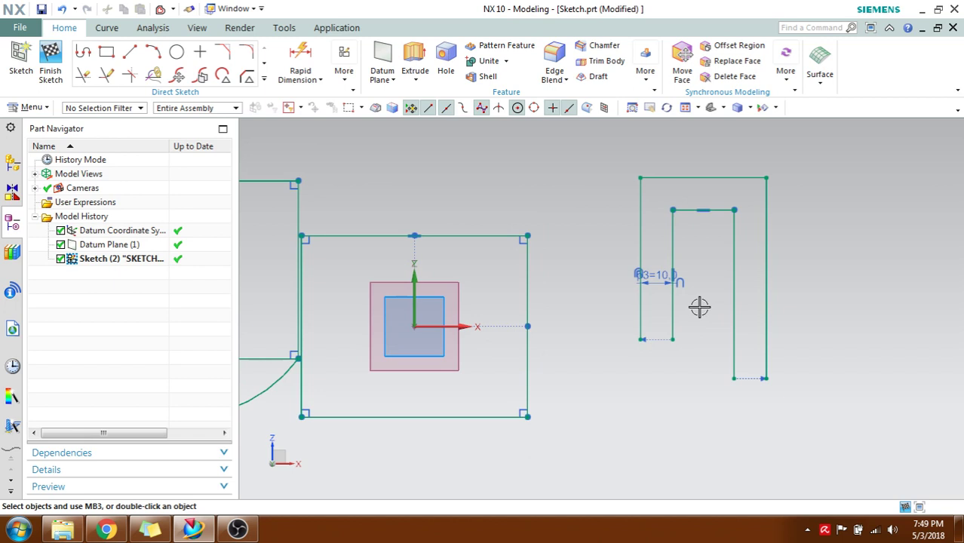
pyautogui.scroll(3, 699, 307)
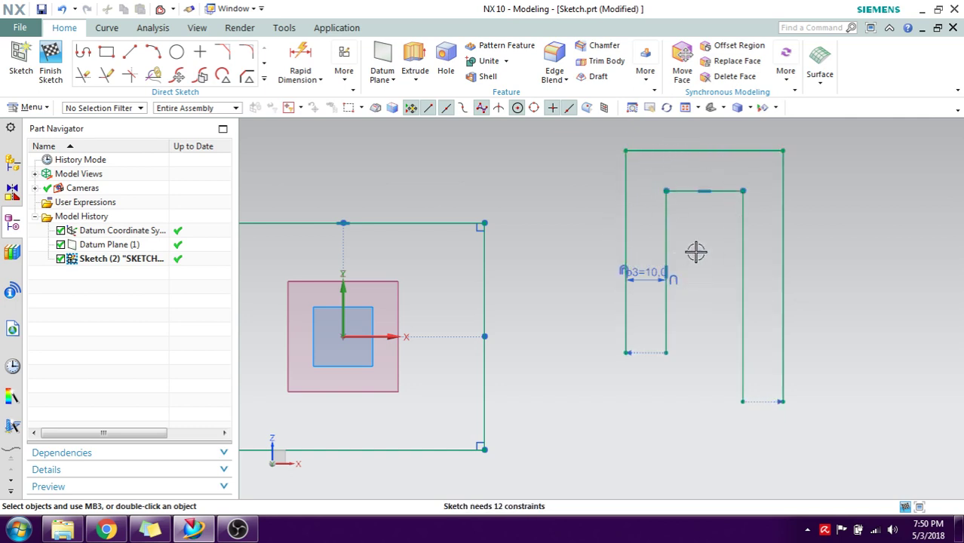
pyautogui.click(743, 219)
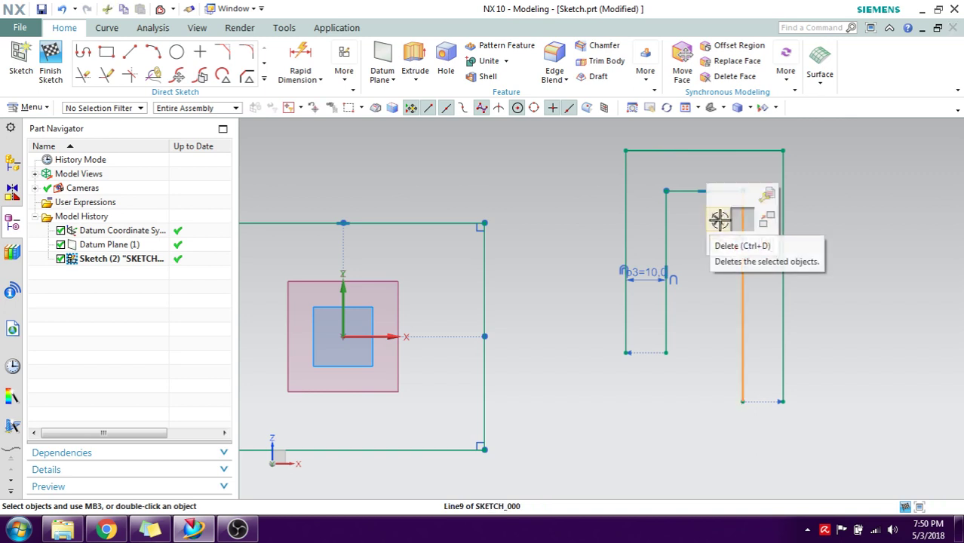
pyautogui.click(747, 224)
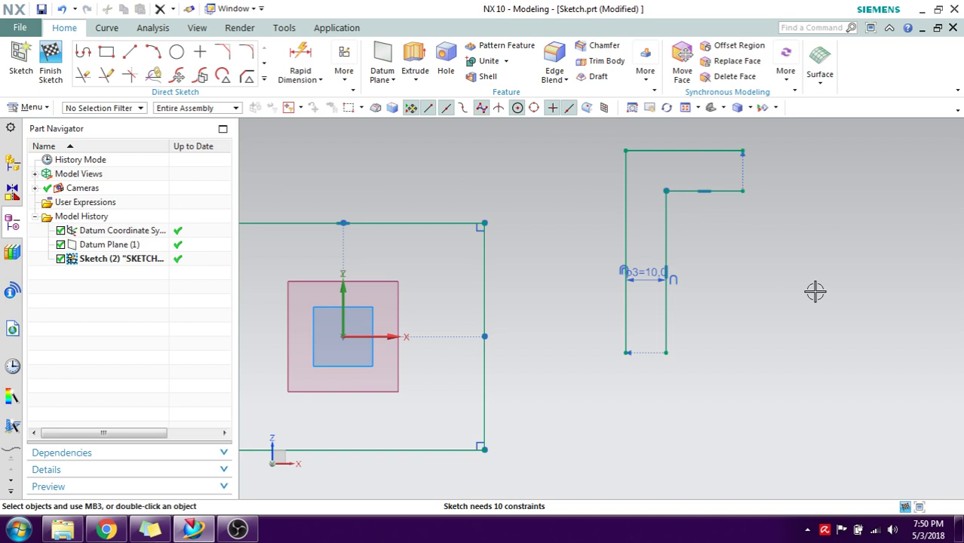
pyautogui.hotkey('ctrl', 'z')
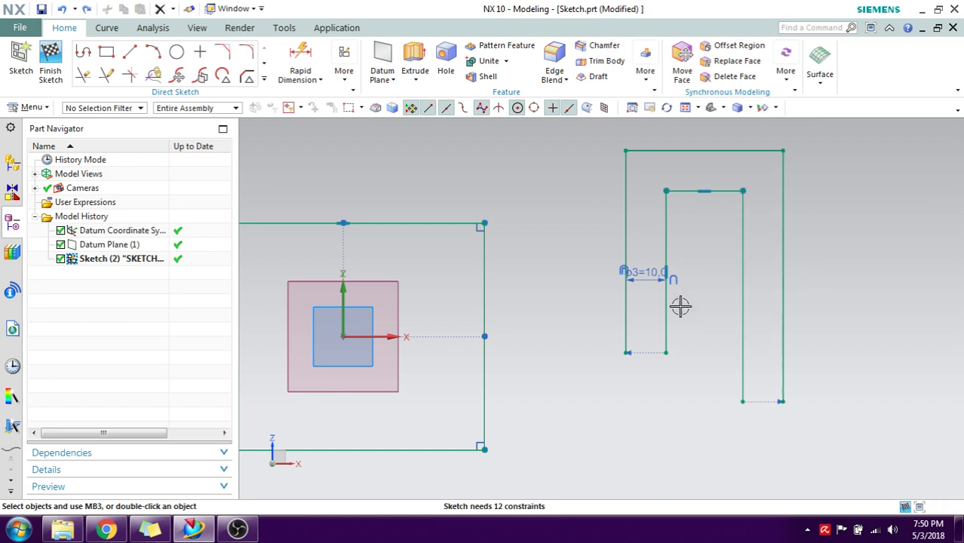
# Delete the offset constraint between the two profiles and the right vertical line of the inner profile
pyautogui.doubleClick(678, 285)
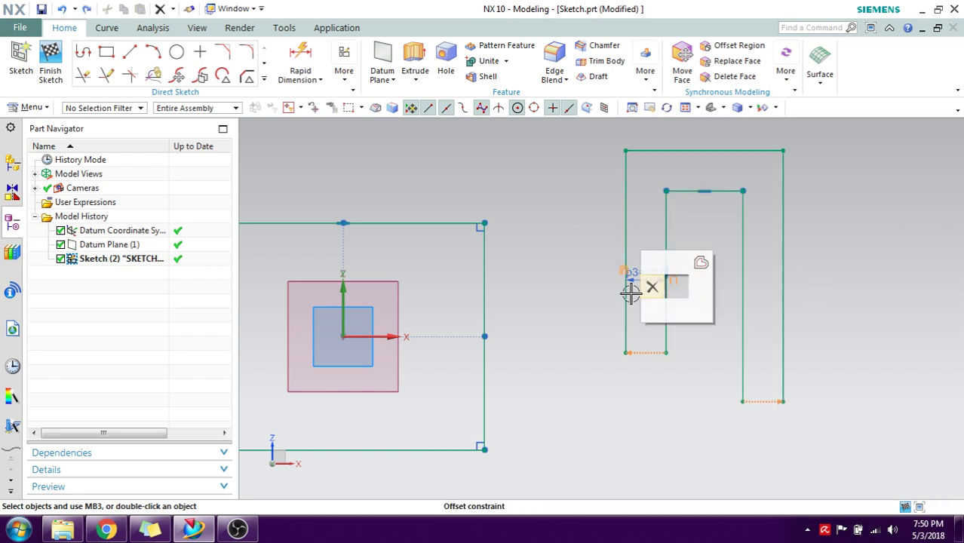
pyautogui.click(650, 287)
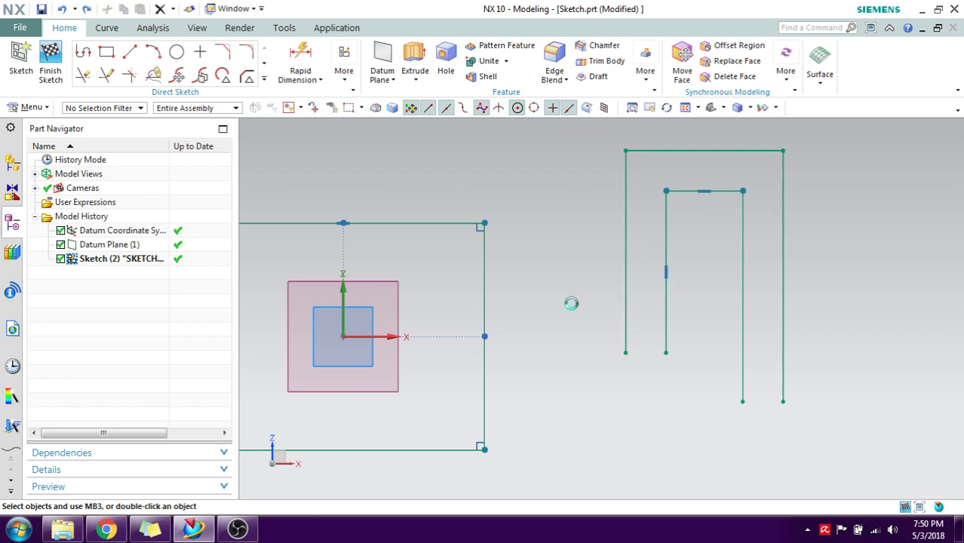
pyautogui.click(744, 290)
pyautogui.press('Delete')
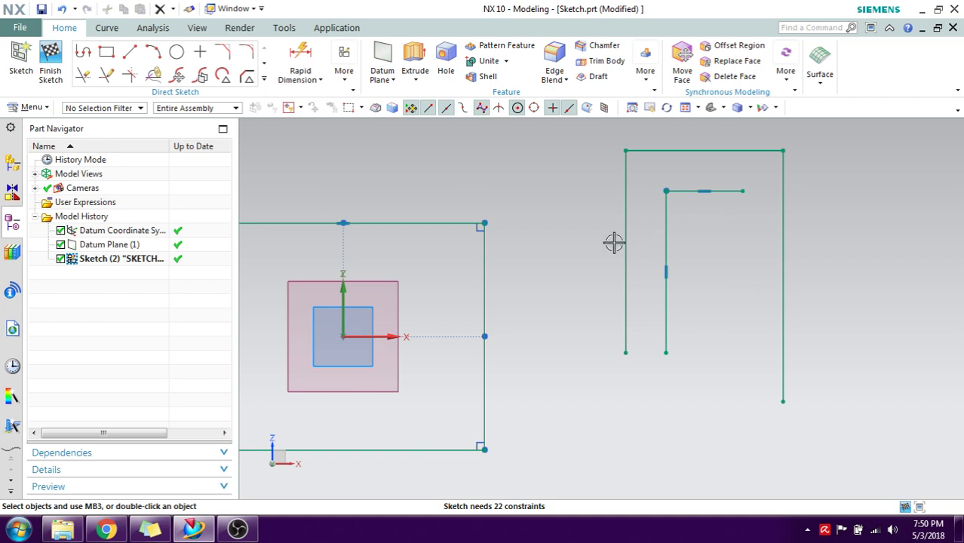
# Select the outer profile's three connected lines as the curves for a linear Pattern Curve
pyautogui.hotkey('ctrl', 'f')
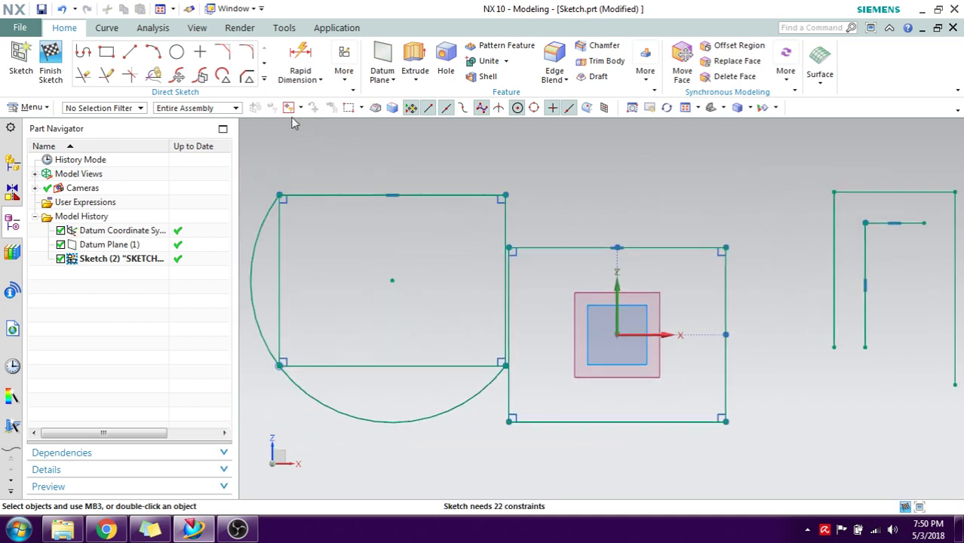
pyautogui.click(263, 80)
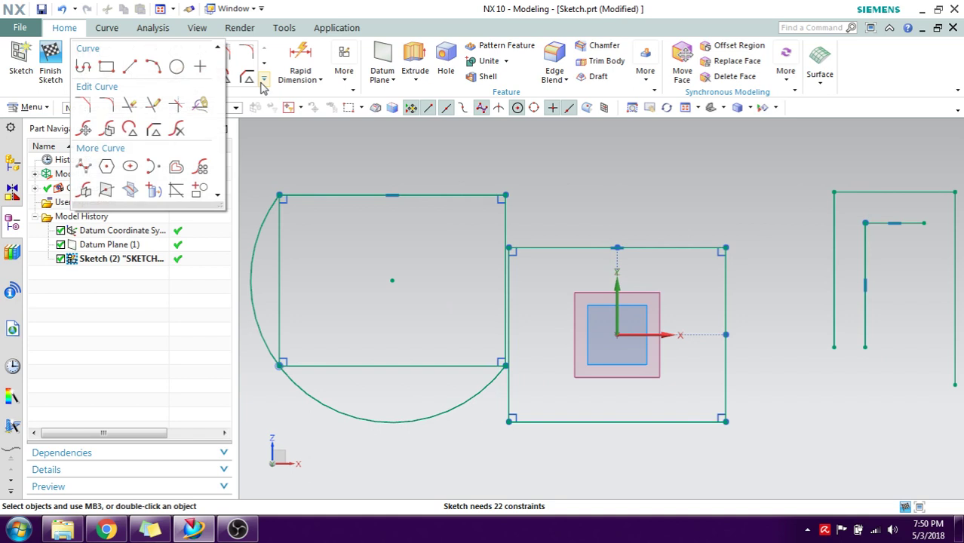
pyautogui.click(202, 168)
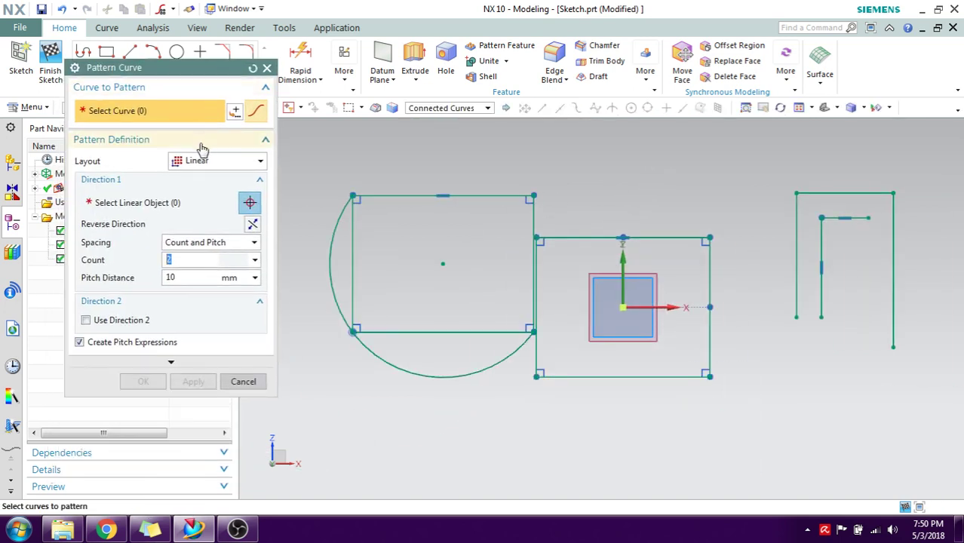
pyautogui.scroll(2, 543, 183)
pyautogui.scroll(-2, 585, 209)
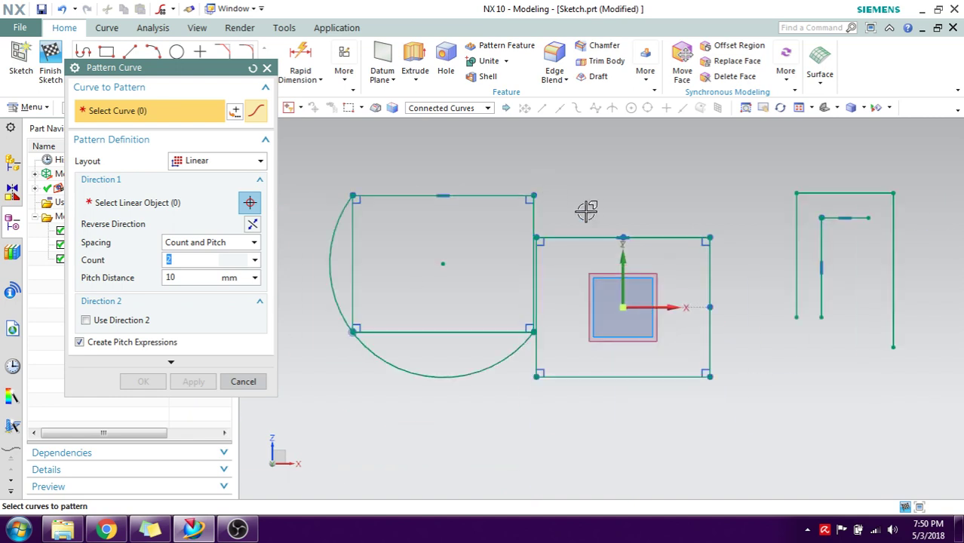
pyautogui.scroll(2, 602, 188)
pyautogui.scroll(-3, 663, 300)
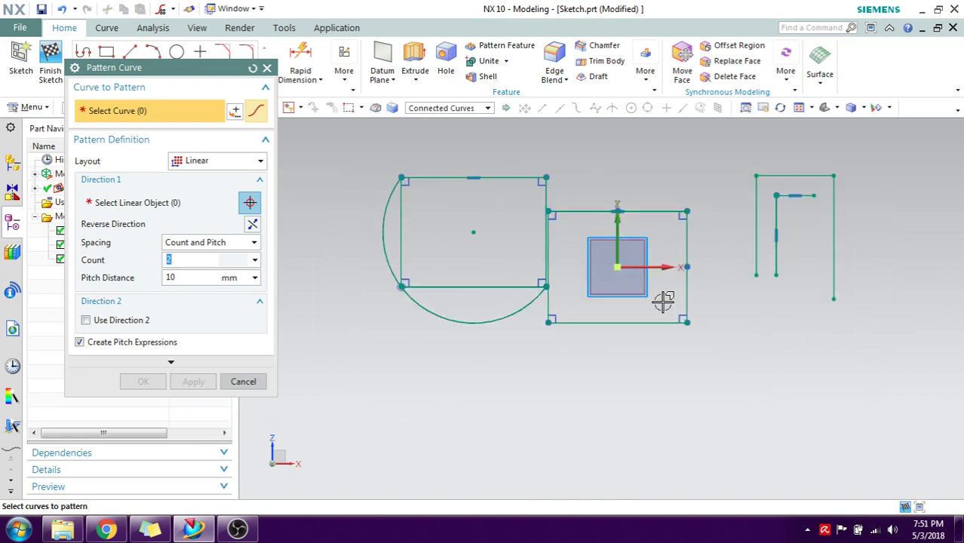
pyautogui.keyDown('shift'); pyautogui.moveTo(755, 312); pyautogui.dragTo(692, 320, button='middle'); pyautogui.keyUp('shift')
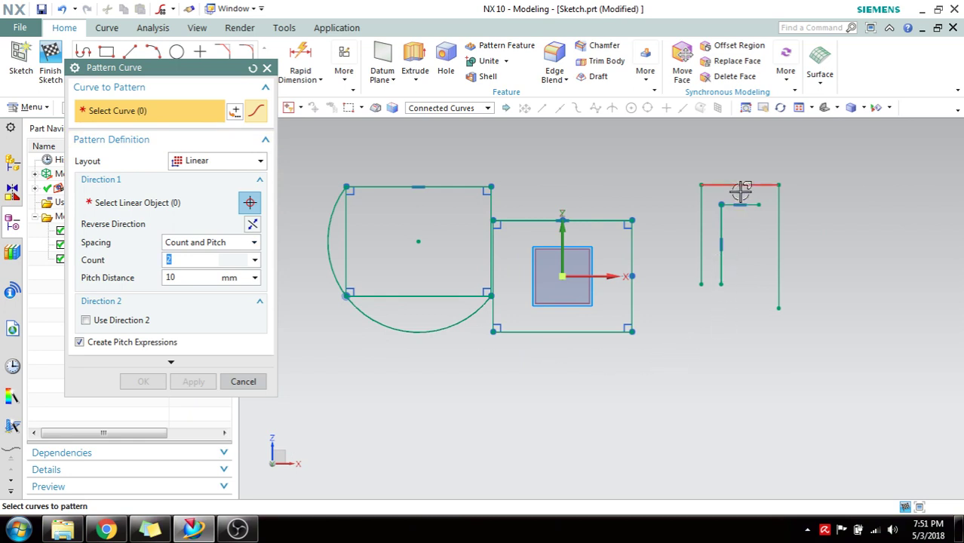
pyautogui.click(781, 217)
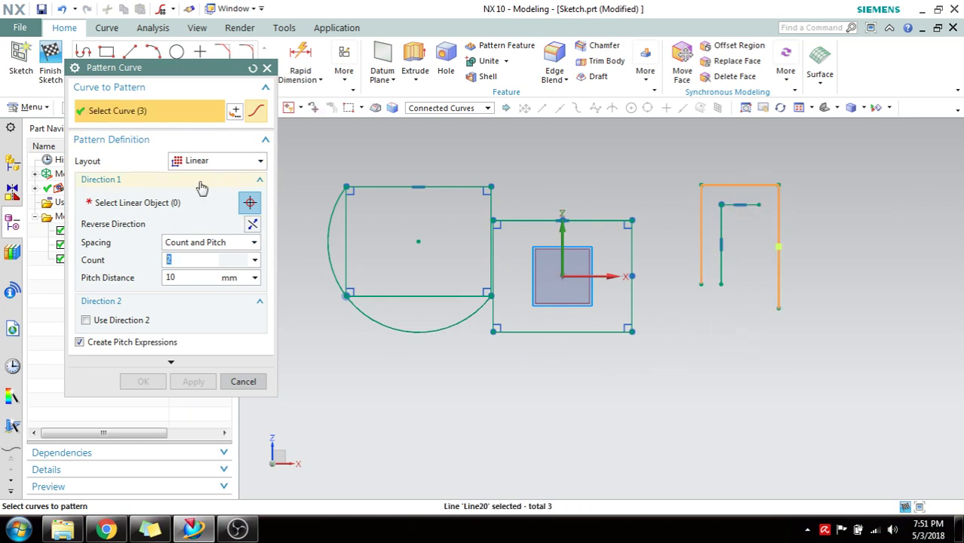
# Set the linear pattern's first direction along the centre rectangle's top edge, with a count of 5
pyautogui.click(175, 205)
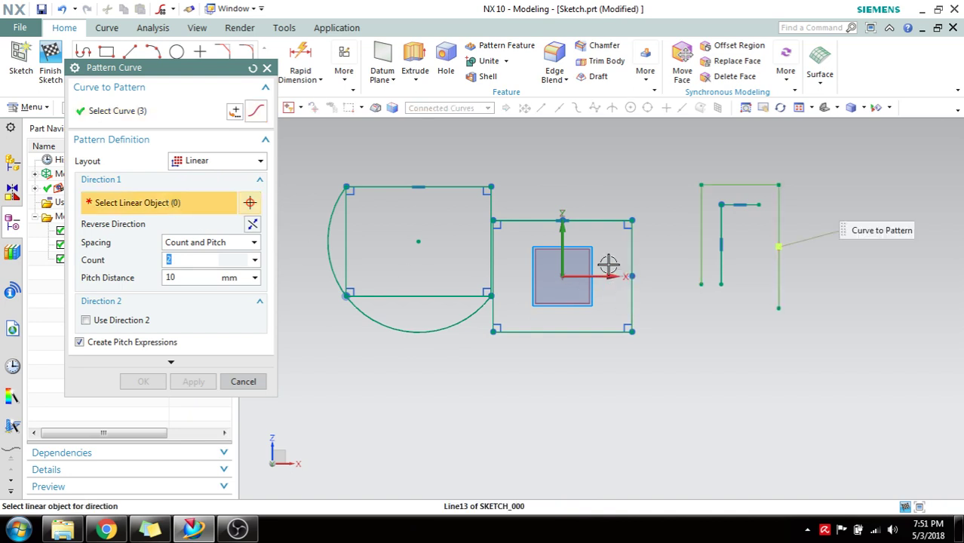
pyautogui.click(600, 221)
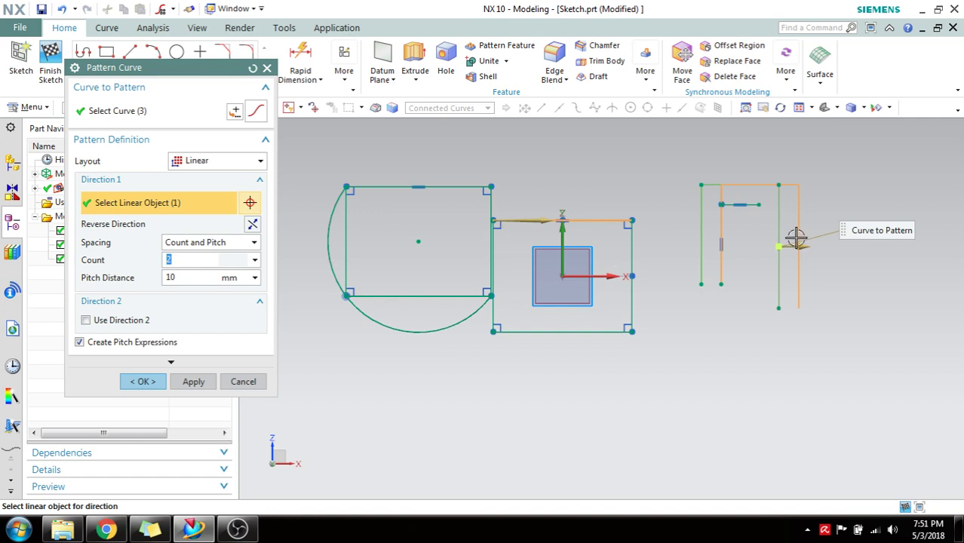
pyautogui.click(186, 276)
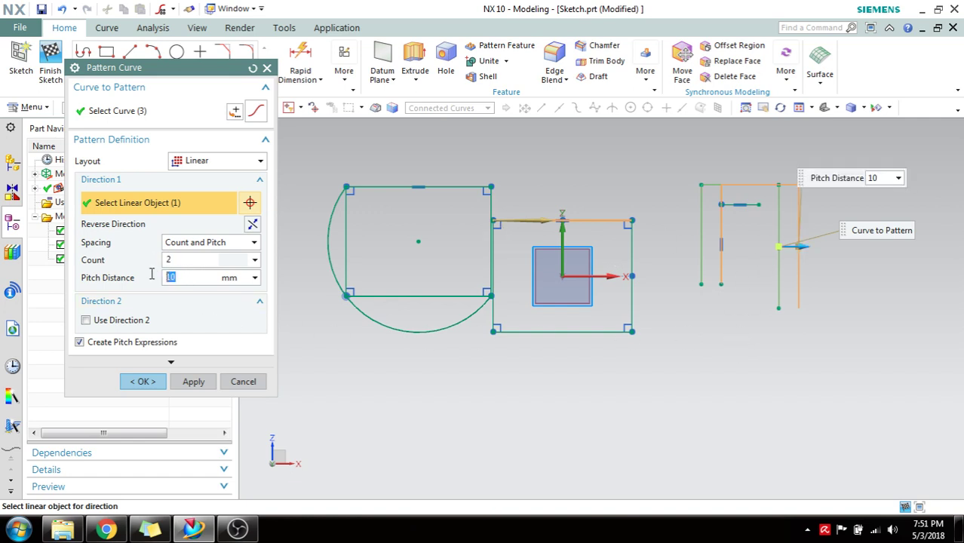
pyautogui.press('Return')
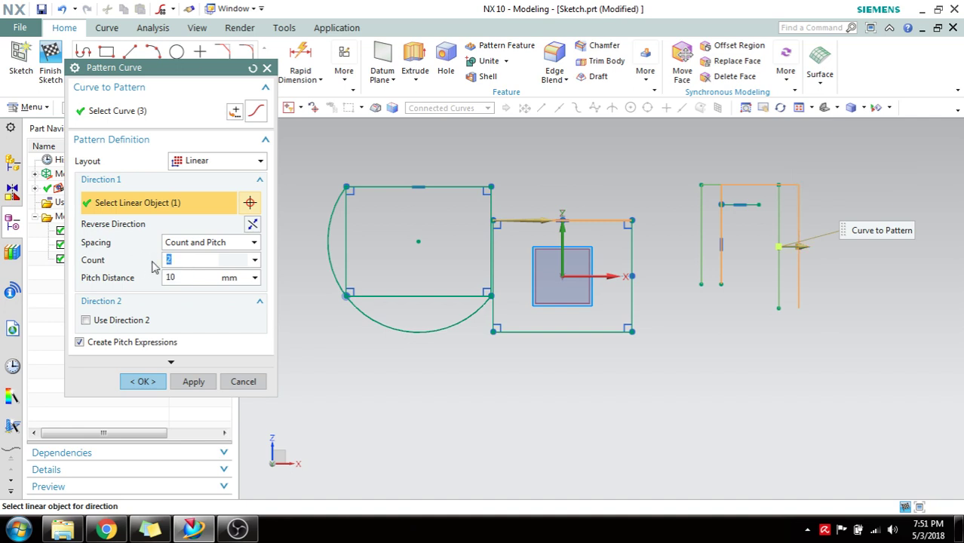
pyautogui.press('Return')
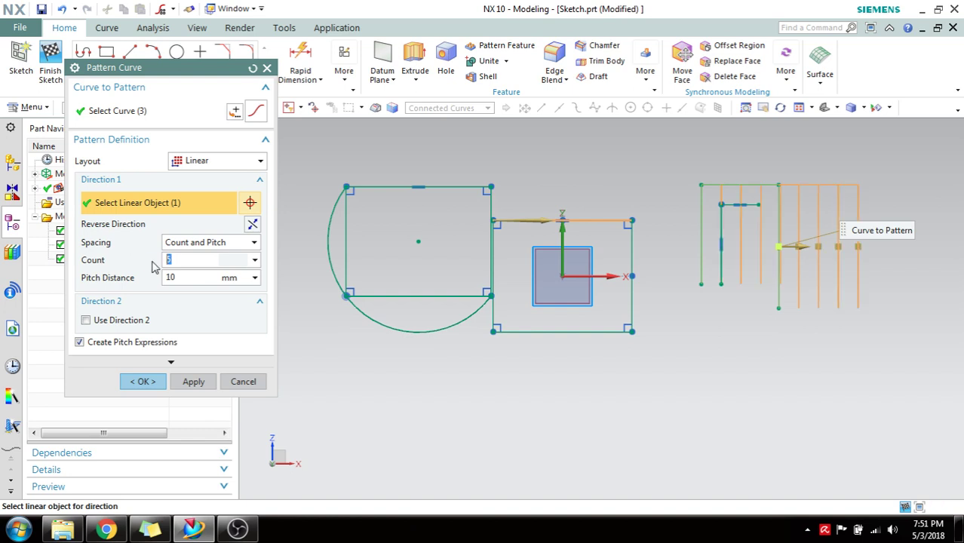
pyautogui.moveTo(852, 364)
pyautogui.keyDown('shift'); pyautogui.mouseDown(button='middle')
pyautogui.moveTo(704, 429)
pyautogui.moveTo(657, 336)
pyautogui.mouseUp(button='middle'); pyautogui.keyUp('shift')
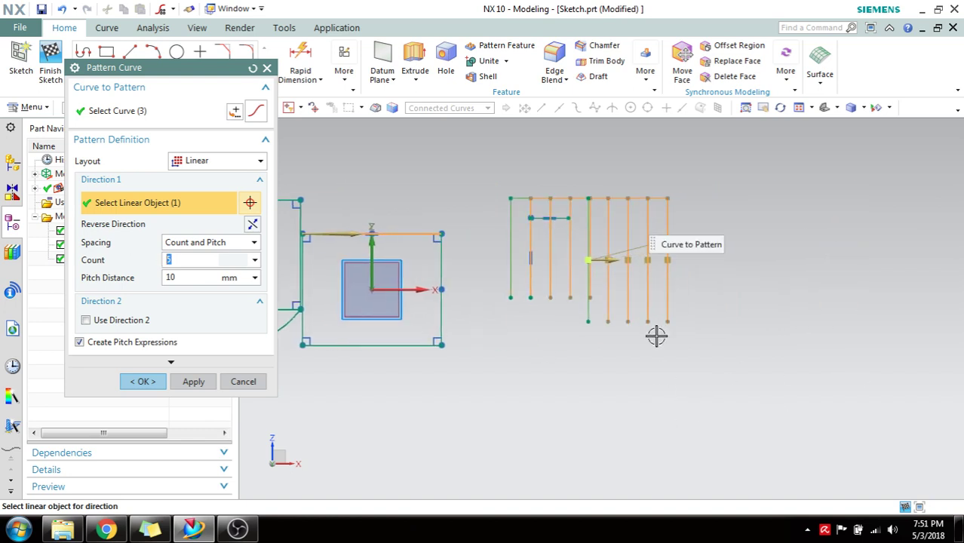
# Set the pitch distance of the pattern's first direction to 100 mm
pyautogui.click(208, 279)
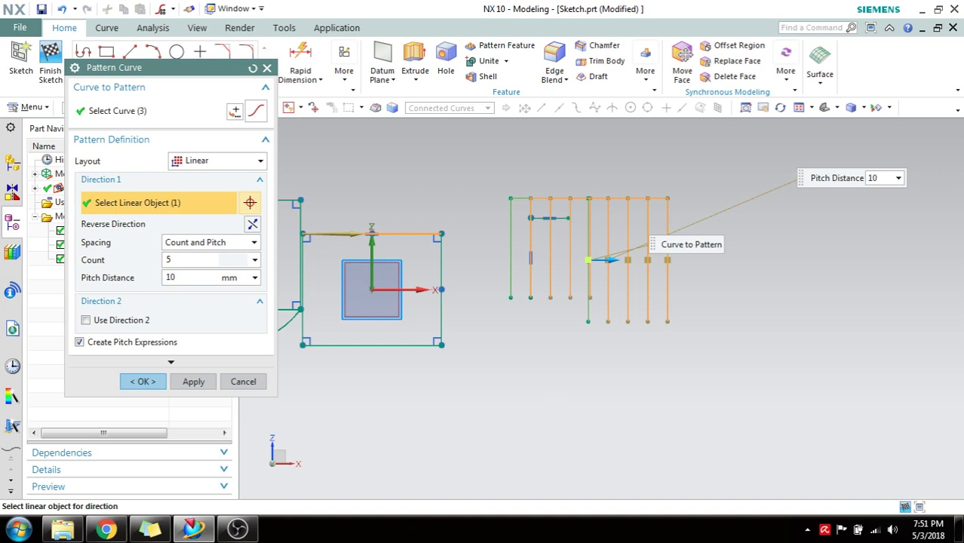
pyautogui.press('Return')
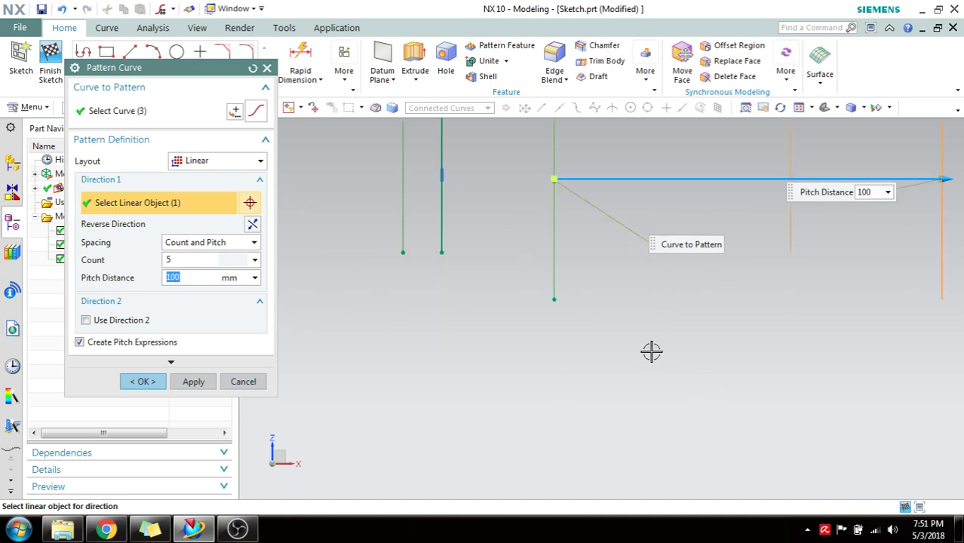
pyautogui.scroll(-3, 596, 404)
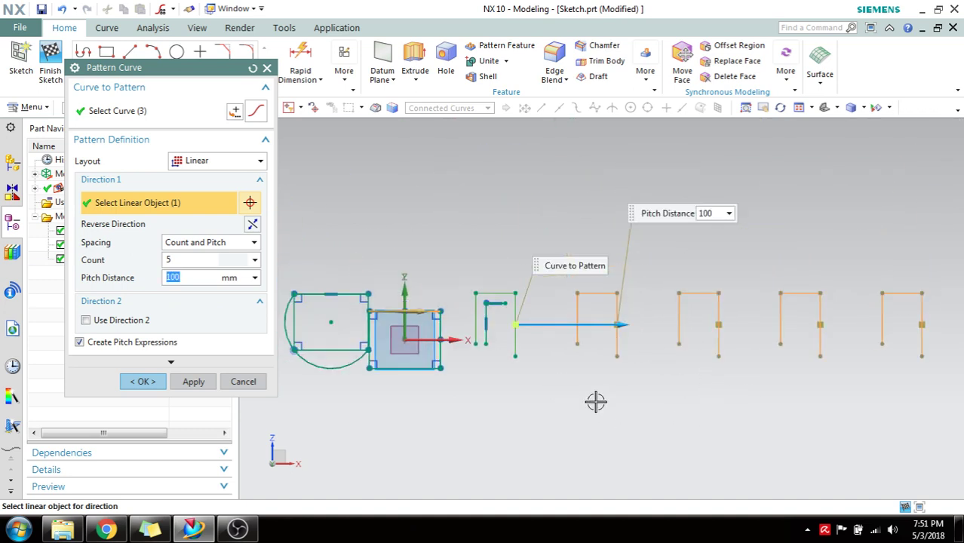
pyautogui.scroll(1, 586, 386)
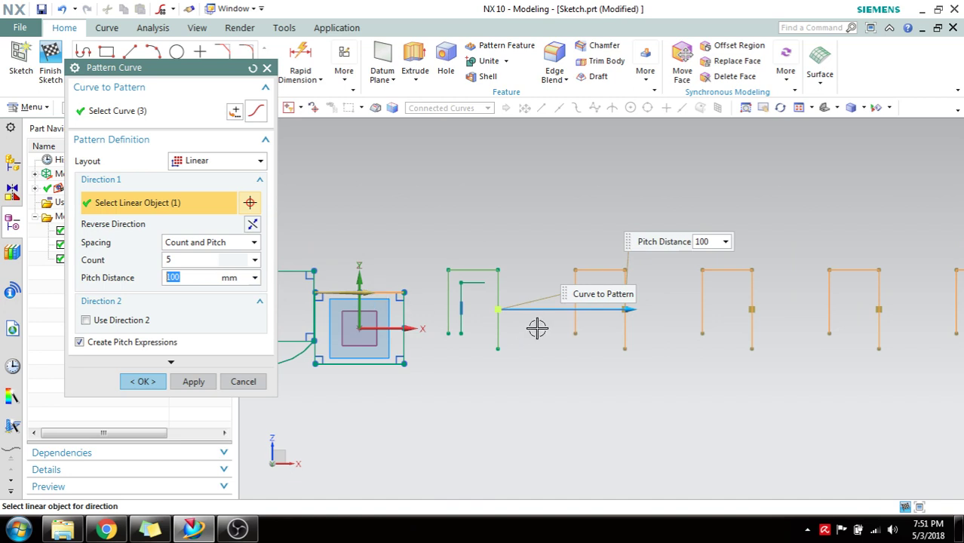
pyautogui.scroll(-1, 551, 331)
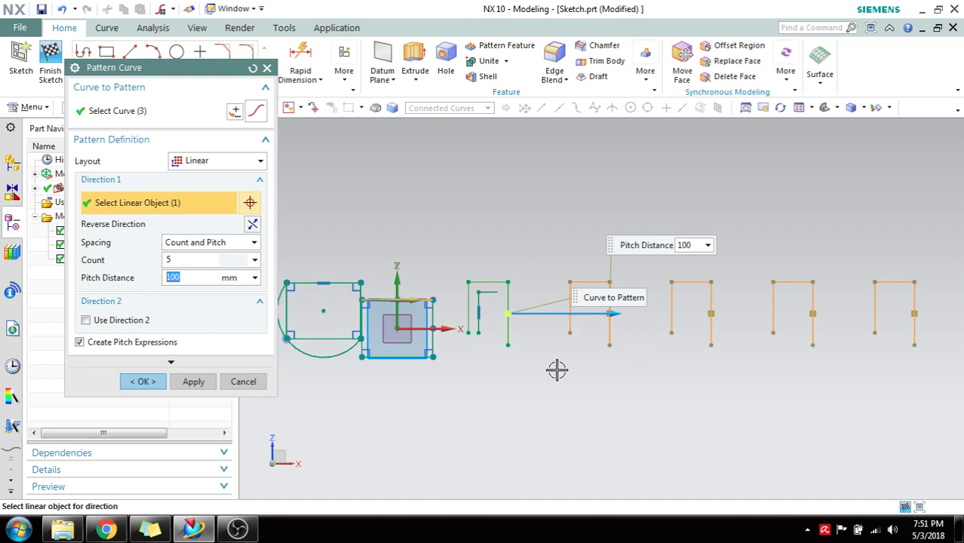
pyautogui.keyDown('shift'); pyautogui.moveTo(559, 368); pyautogui.dragTo(613, 362, button='middle'); pyautogui.keyUp('shift')
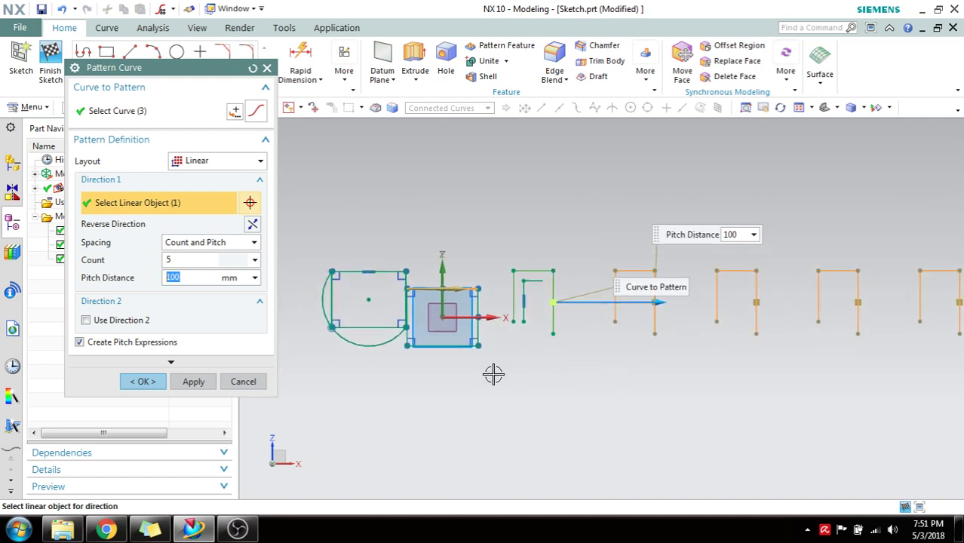
# Enable the pattern's second direction and define it by the centre rectangle's right vertical edge
pyautogui.click(121, 320)
pyautogui.scroll(5, 569, 423)
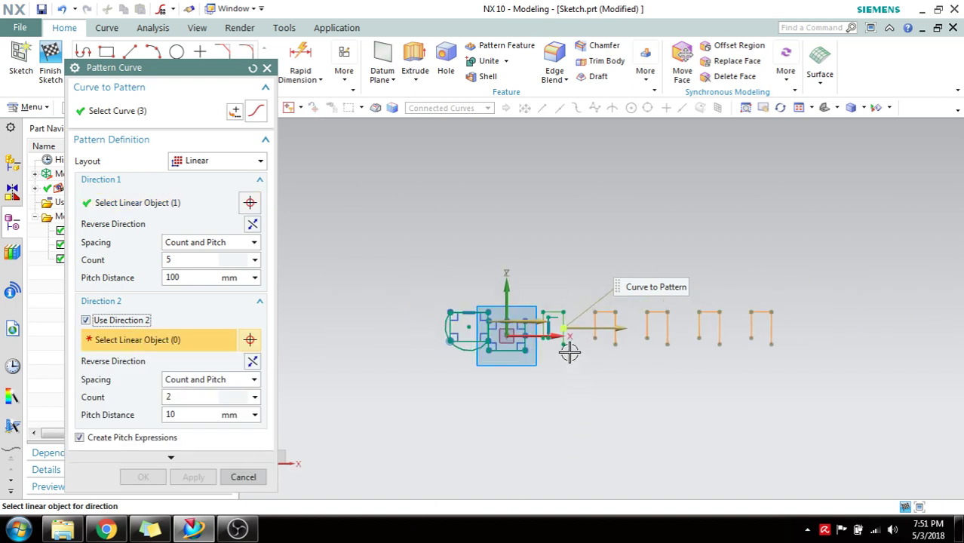
pyautogui.click(401, 322)
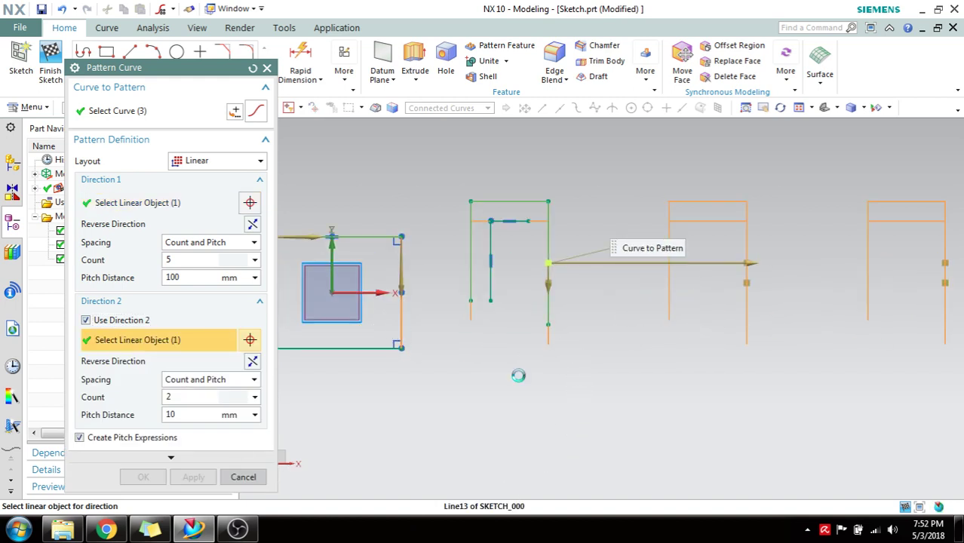
pyautogui.scroll(-3, 554, 377)
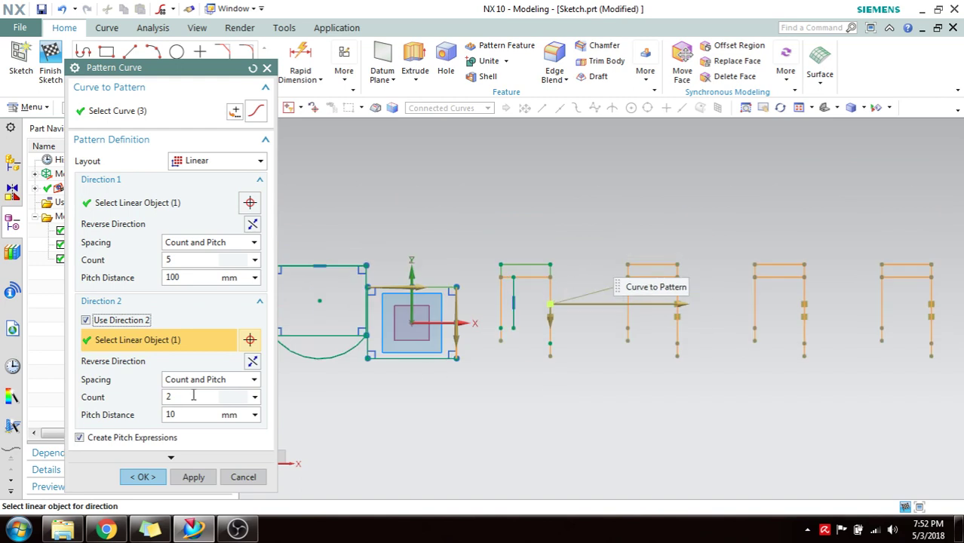
# Set the second direction's count to 5 and its pitch distance to 100 mm, and create the linear pattern
pyautogui.doubleClick(188, 397)
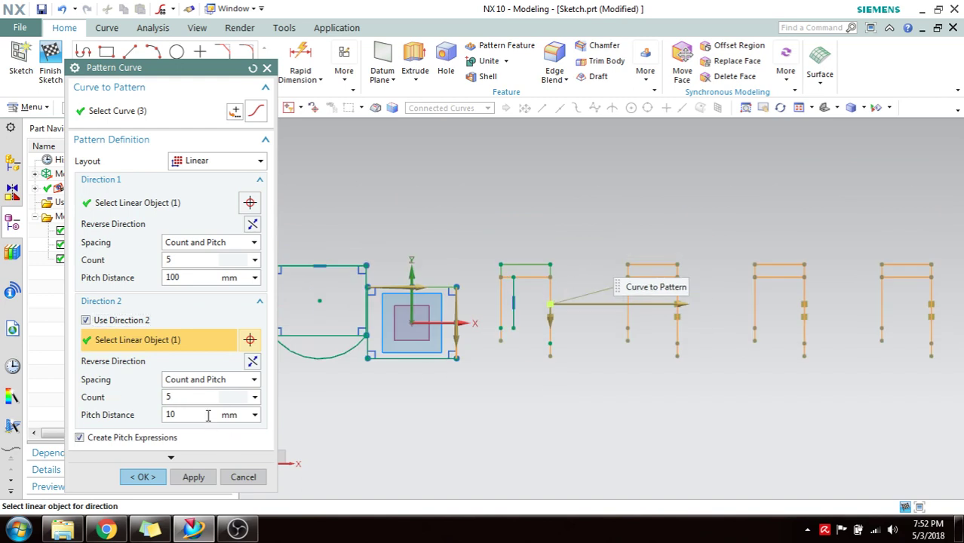
pyautogui.write('5')
pyautogui.press('Tab')
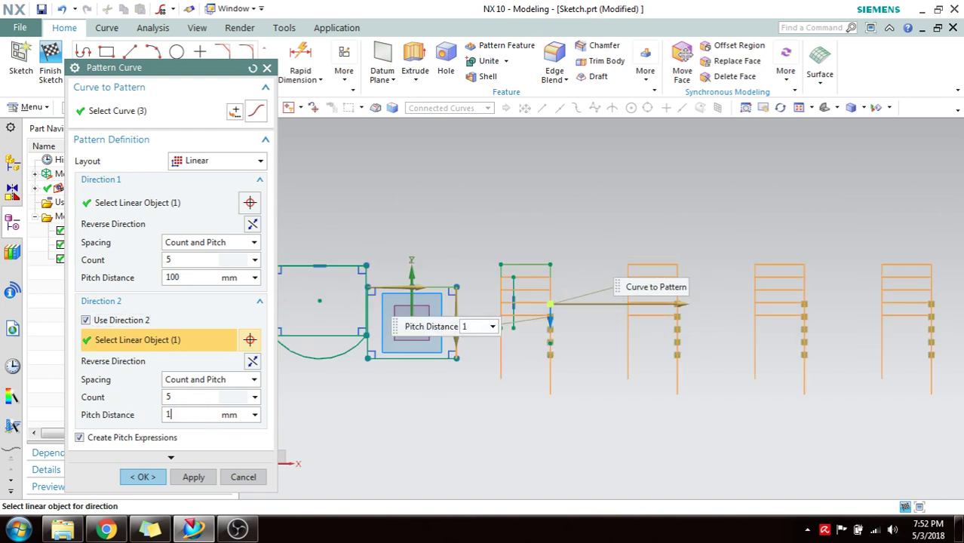
pyautogui.write('100')
pyautogui.press('Return')
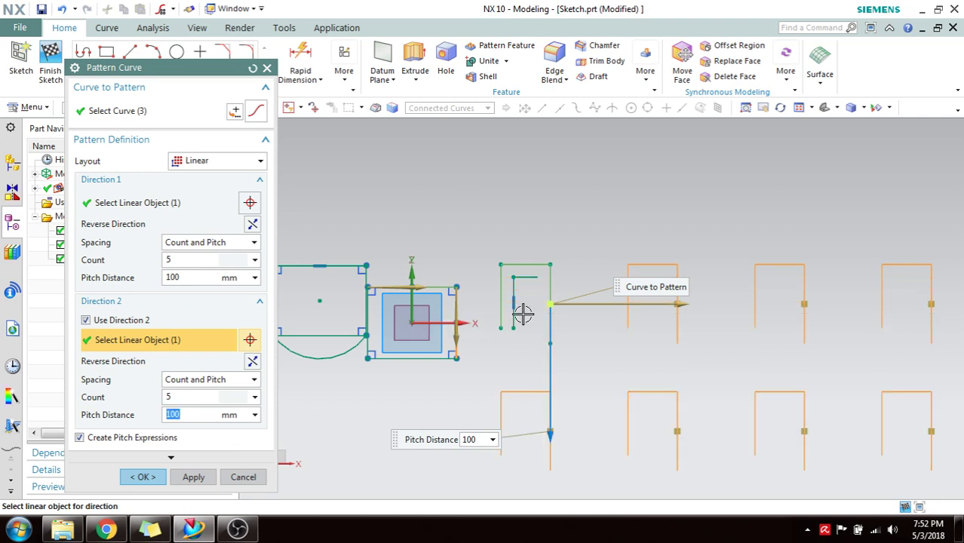
pyautogui.scroll(-4, 523, 313)
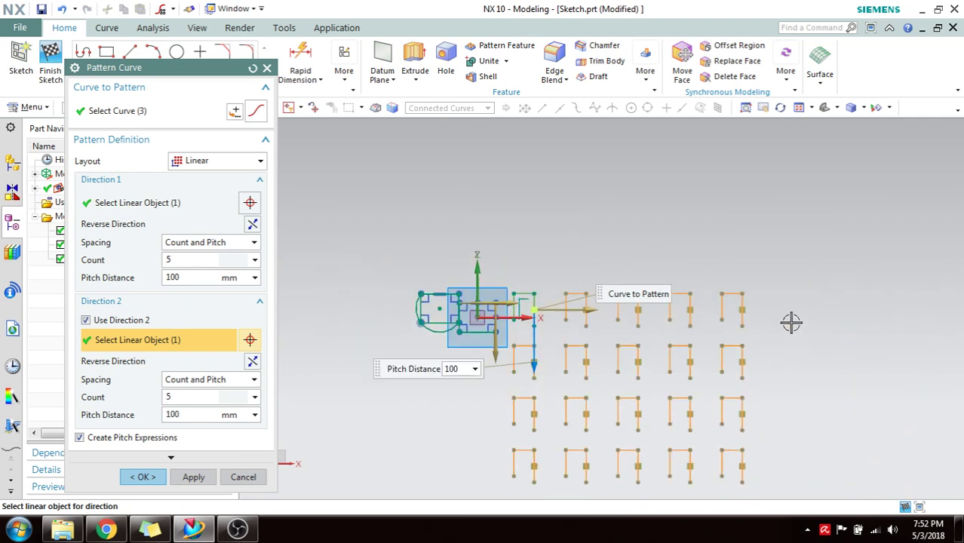
pyautogui.keyDown('shift'); pyautogui.moveTo(791, 322); pyautogui.dragTo(785, 198, button='middle'); pyautogui.keyUp('shift')
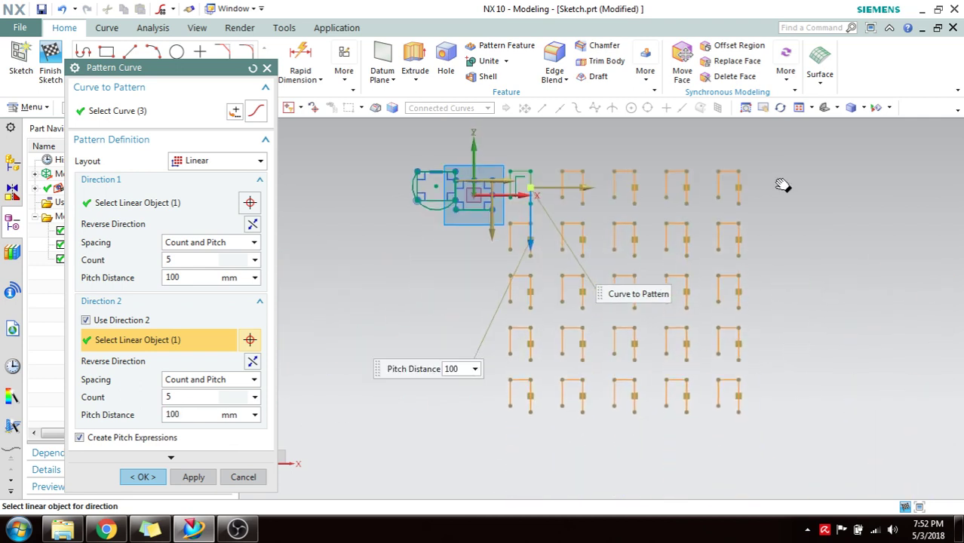
pyautogui.click(141, 479)
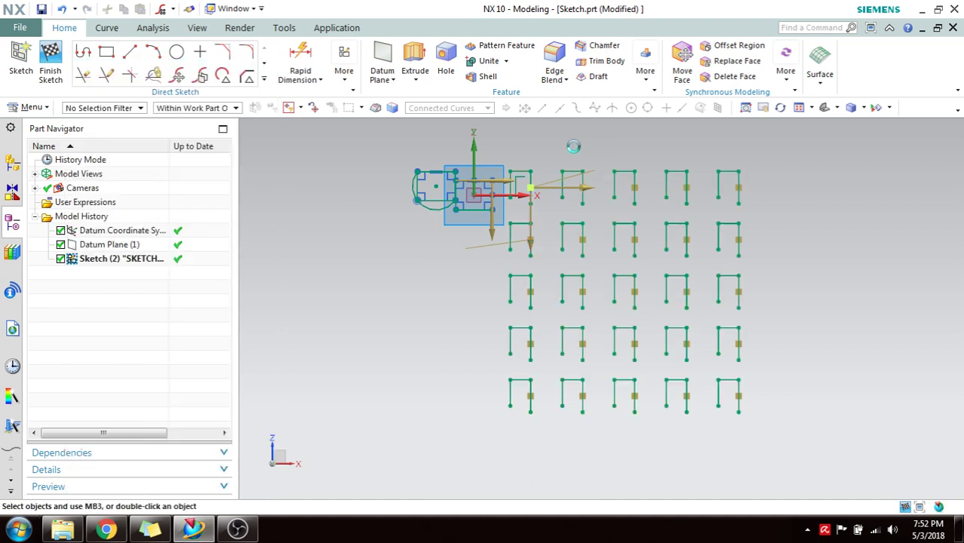
# Undo the linear pattern of the outer three-line profile
pyautogui.scroll(5, 539, 179)
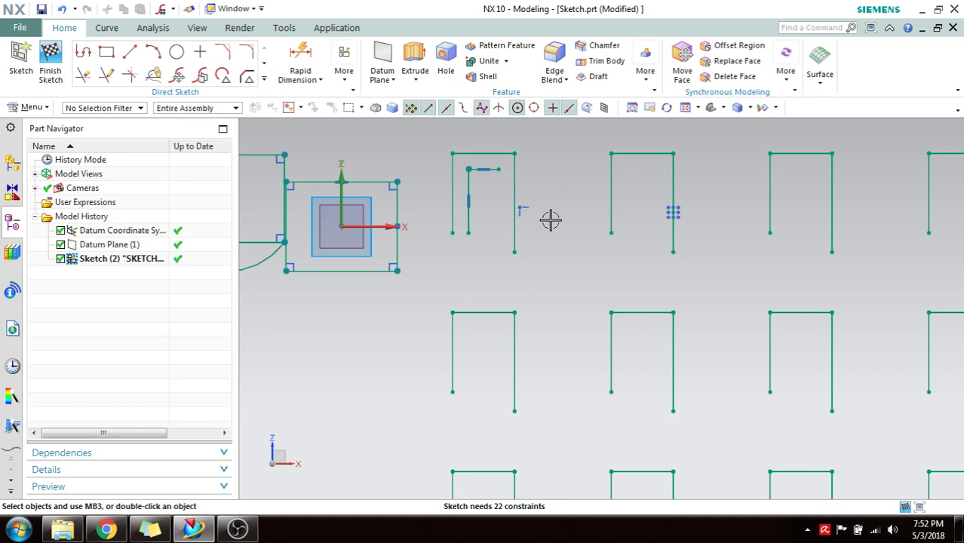
pyautogui.scroll(1, 551, 220)
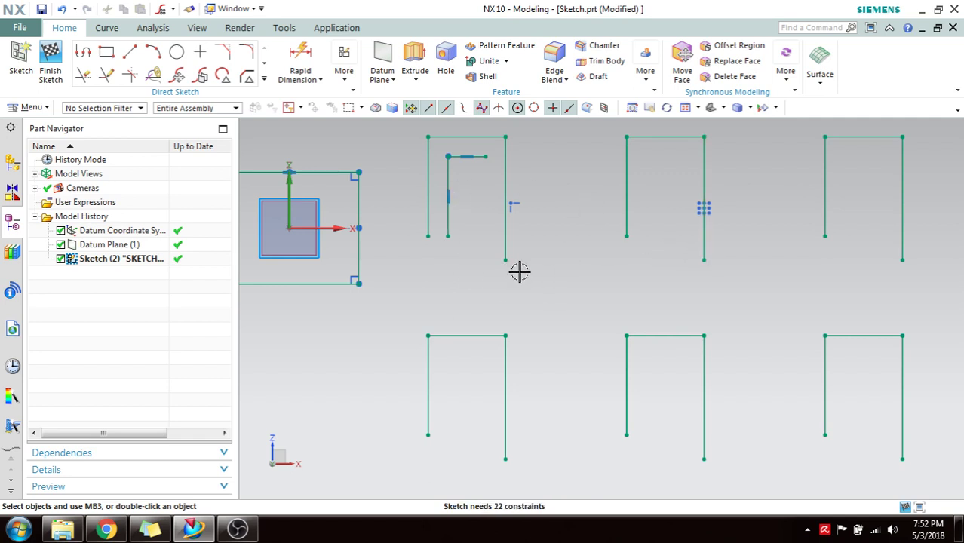
pyautogui.scroll(1, 635, 229)
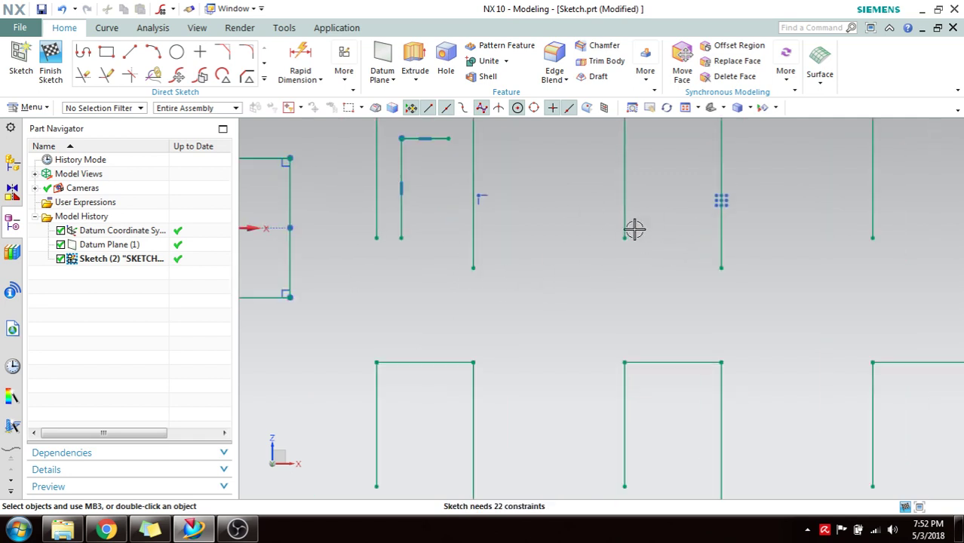
pyautogui.scroll(-2, 635, 229)
pyautogui.hotkey('ctrl', 'z')
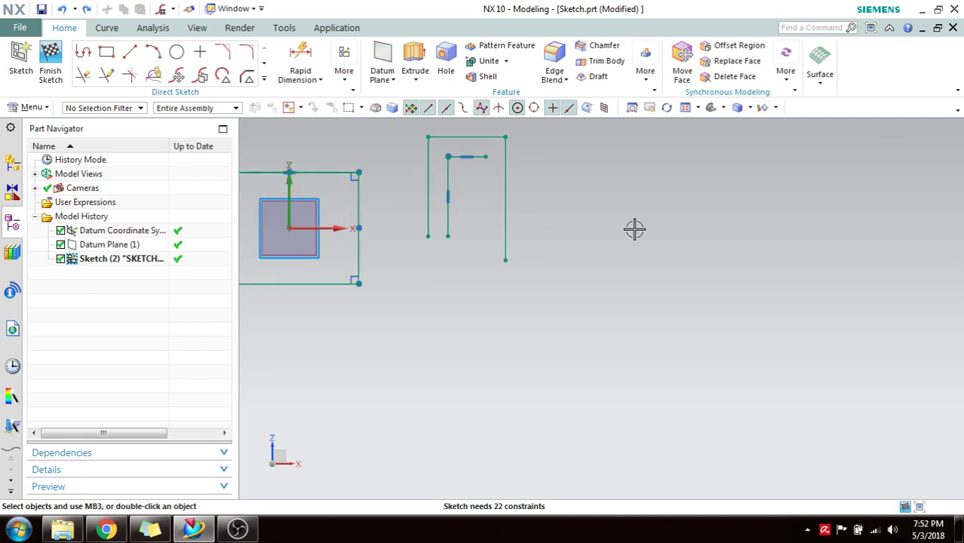
pyautogui.keyDown('shift'); pyautogui.moveTo(605, 260); pyautogui.dragTo(655, 303, button='middle'); pyautogui.keyUp('shift')
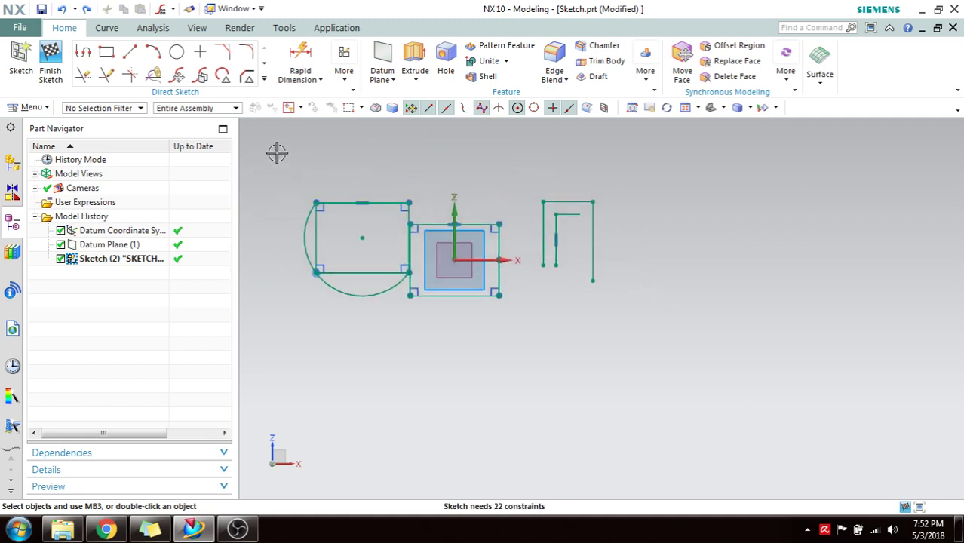
# Start a Pattern Curve with the Circular layout and select the outer profile's three connected lines as its curves
pyautogui.click(264, 78)
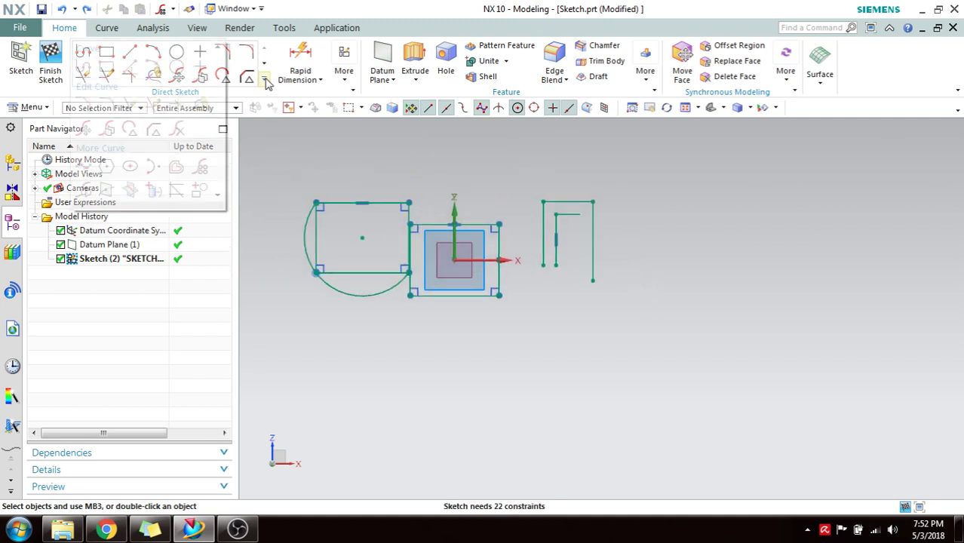
pyautogui.click(201, 169)
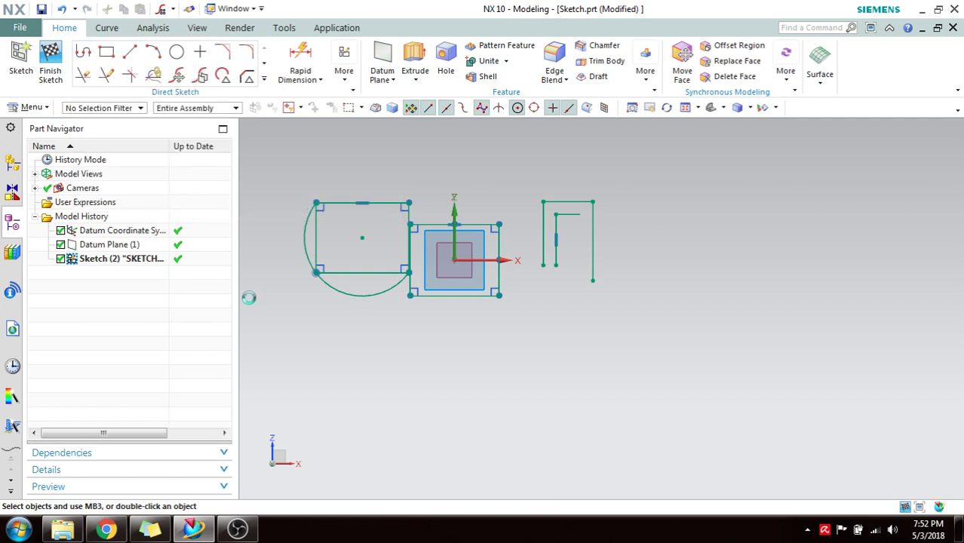
pyautogui.click(217, 161)
pyautogui.click(218, 193)
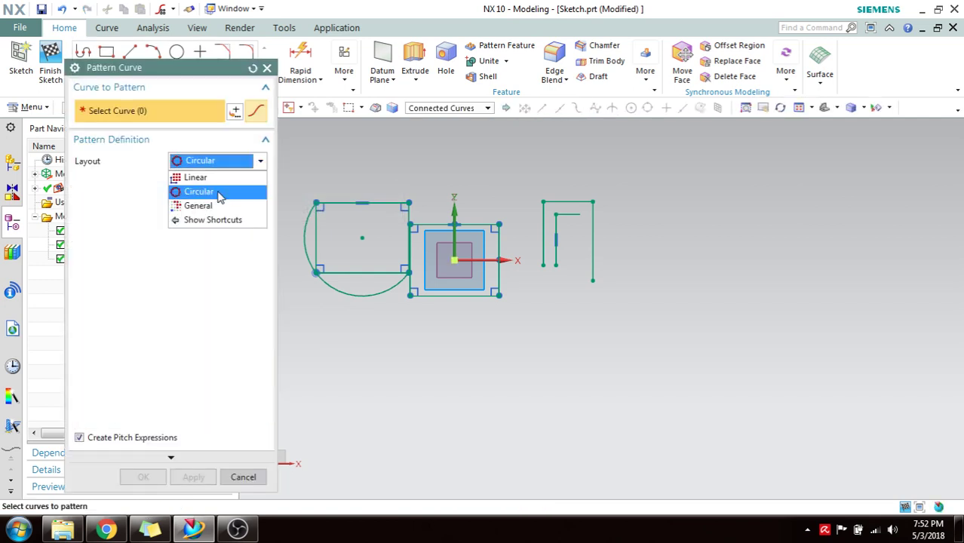
pyautogui.click(218, 193)
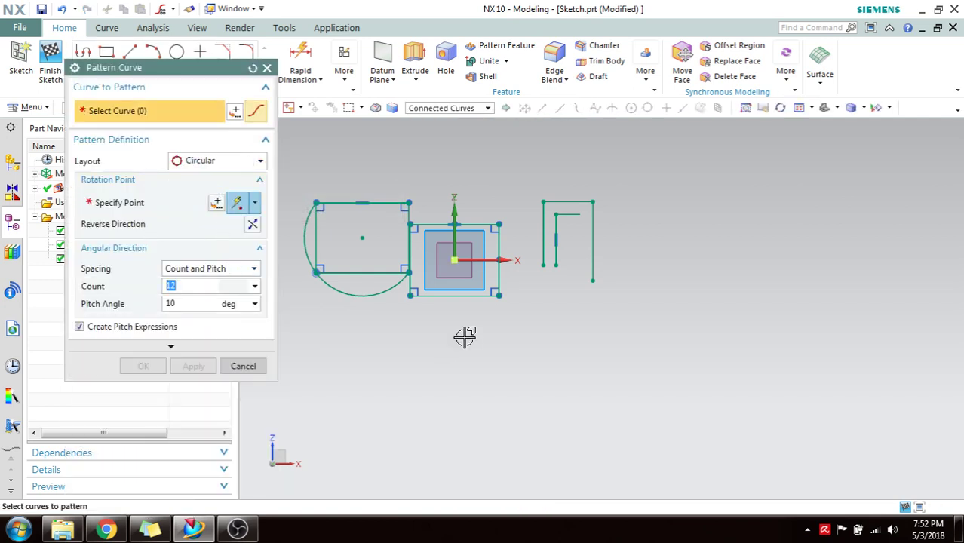
pyautogui.keyDown('shift'); pyautogui.moveTo(476, 321); pyautogui.dragTo(562, 324, button='middle'); pyautogui.keyUp('shift')
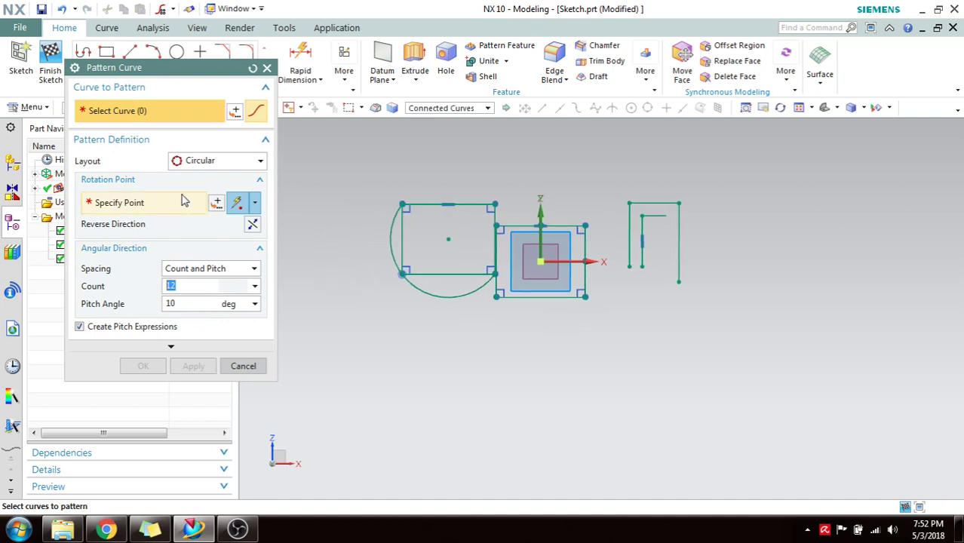
pyautogui.click(678, 249)
# Specify the sketch origin as the circular pattern's rotation point, with a count of 5 and a pitch angle of 50 degrees
pyautogui.click(164, 217)
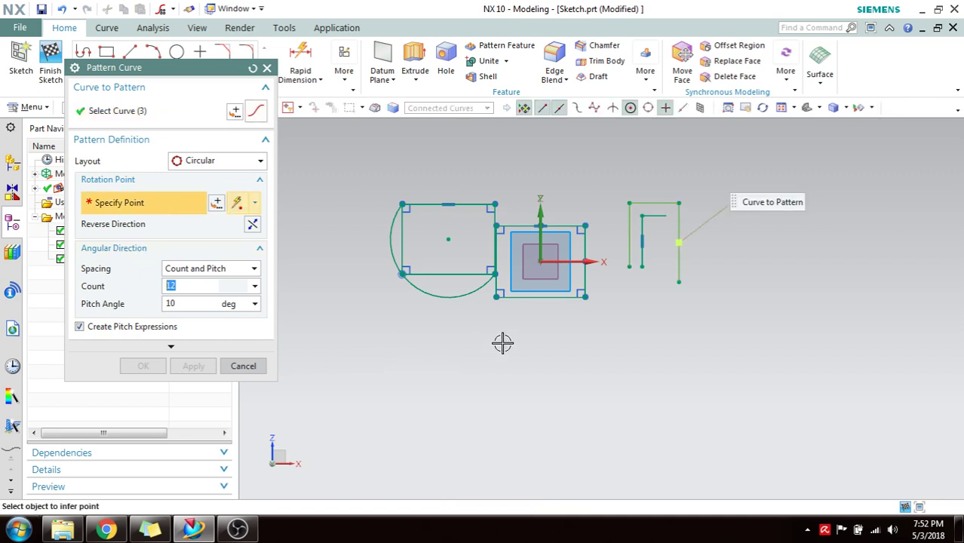
pyautogui.click(542, 262)
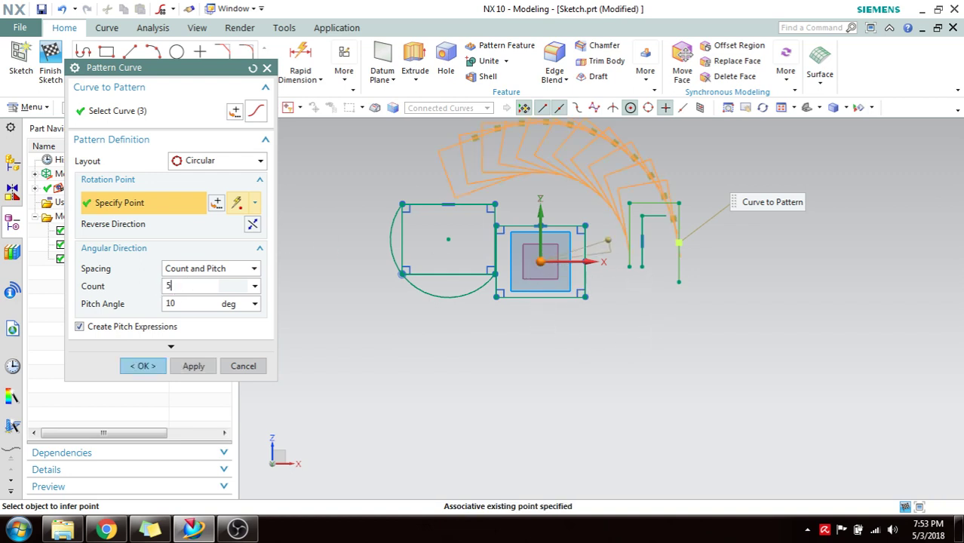
pyautogui.write('5')
pyautogui.click(193, 302)
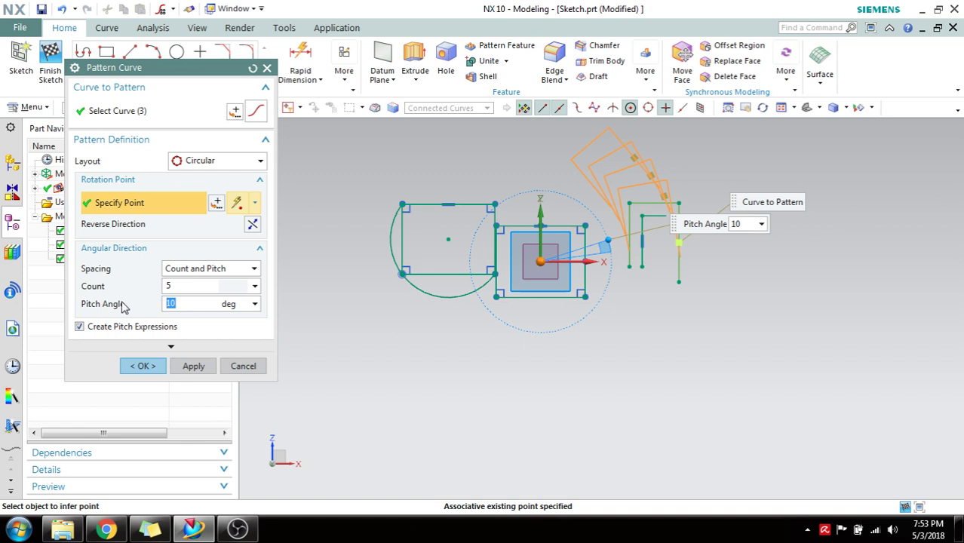
pyautogui.press('Return')
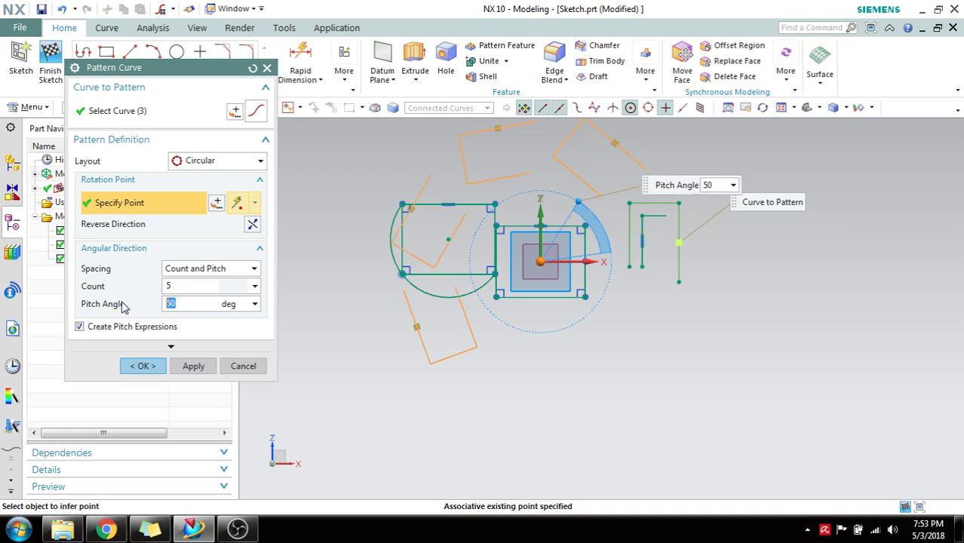
# Create the circular pattern and delete the remaining lines of the rectangle to the left of the central one
pyautogui.click(139, 368)
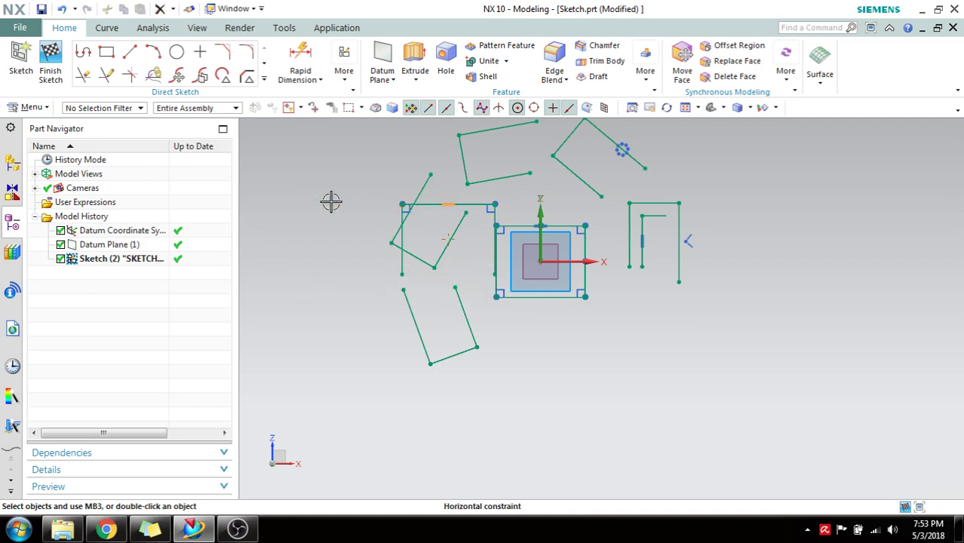
pyautogui.click(408, 205)
pyautogui.press('Delete')
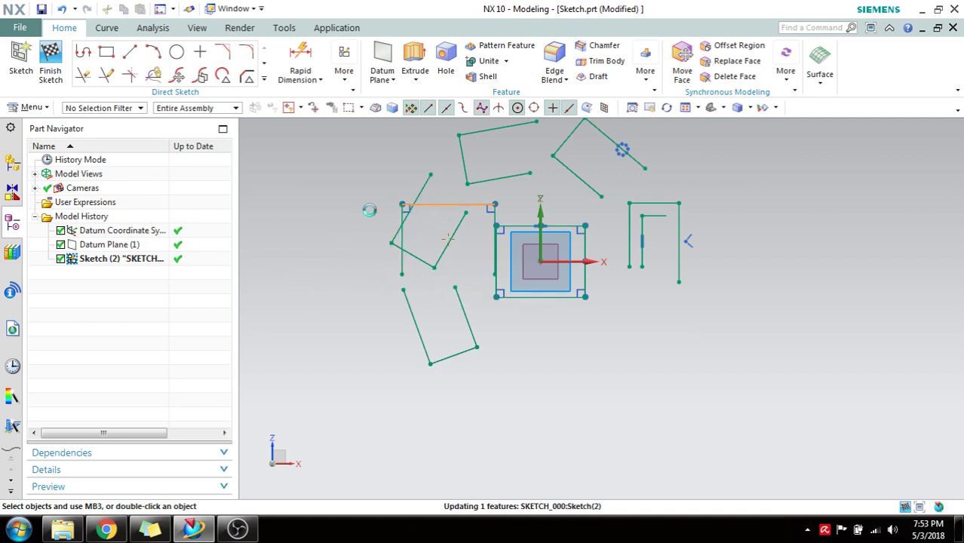
pyautogui.click(402, 237)
pyautogui.press('Delete')
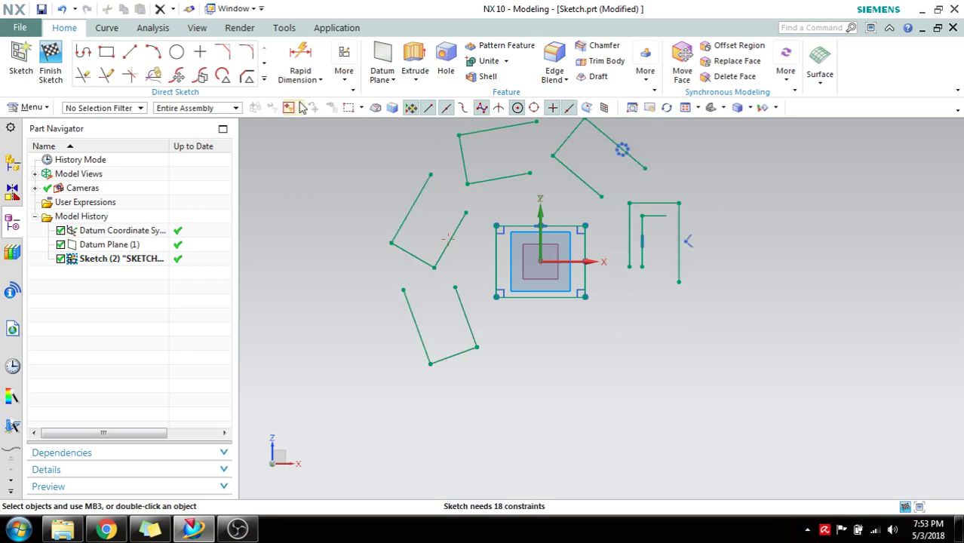
pyautogui.click(264, 80)
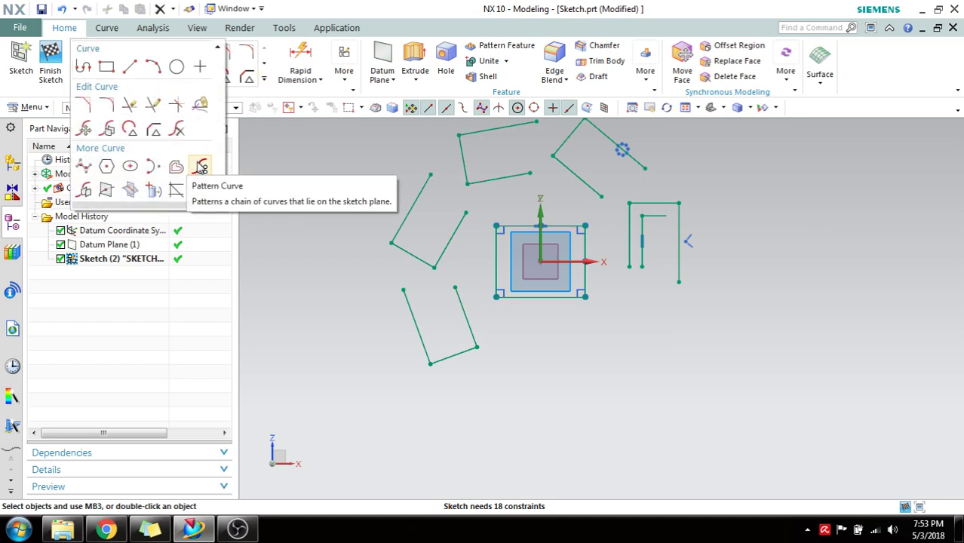
pyautogui.click(84, 191)
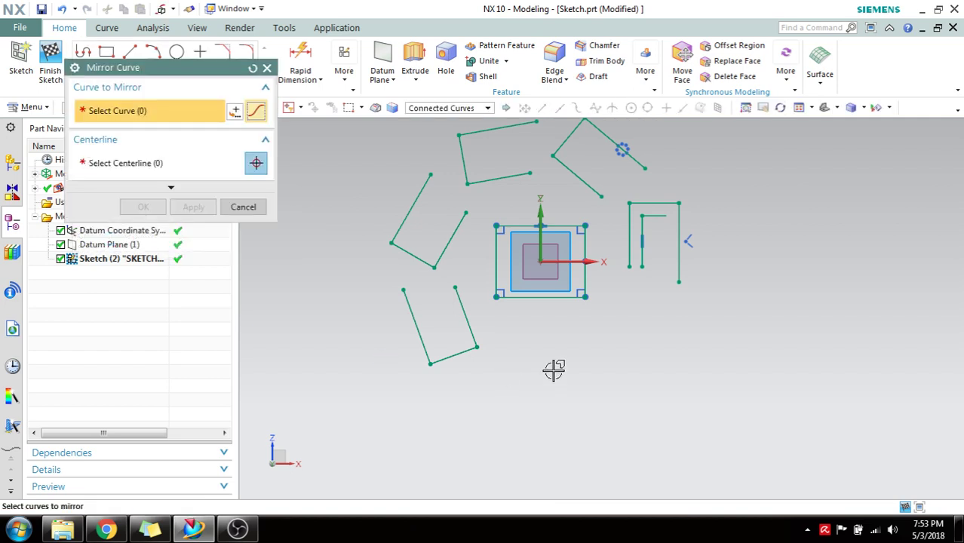
pyautogui.click(642, 260)
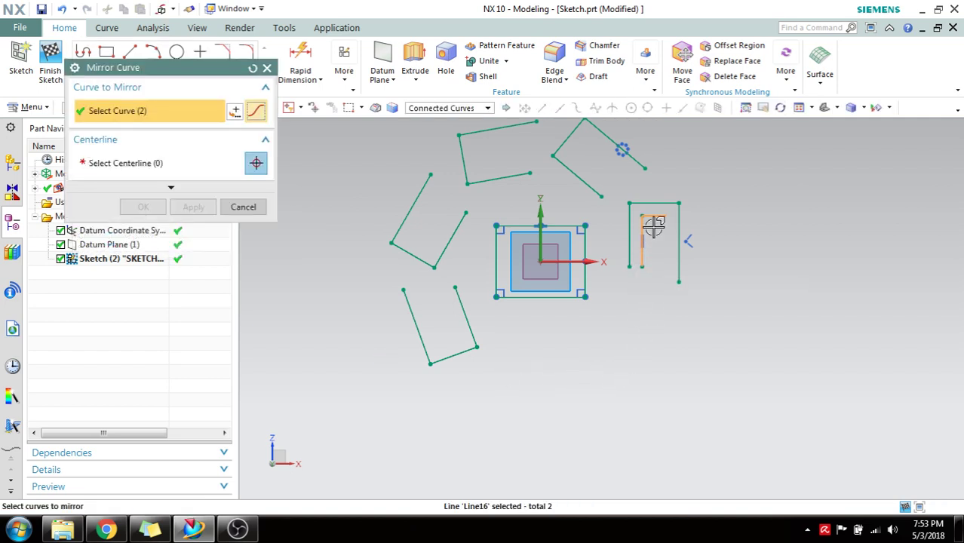
pyautogui.click(135, 163)
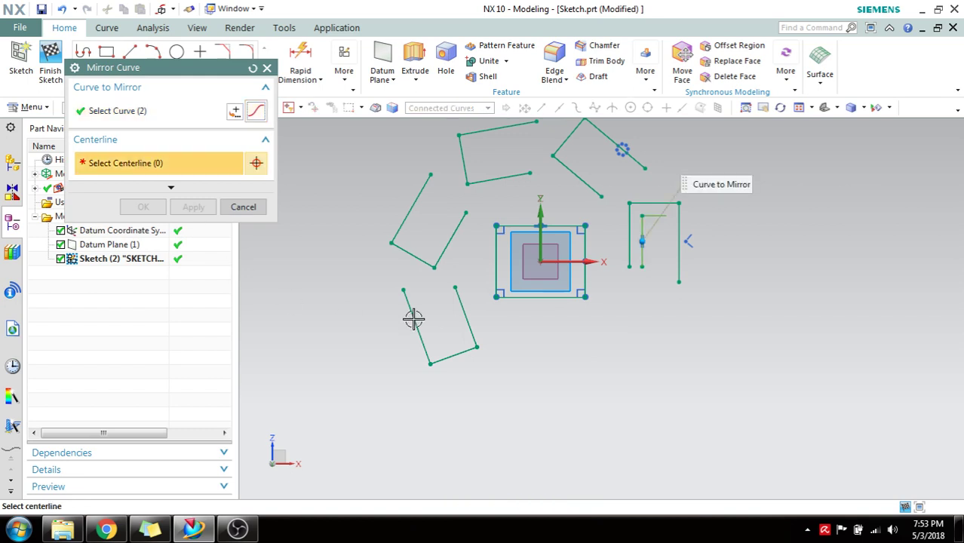
pyautogui.click(537, 239)
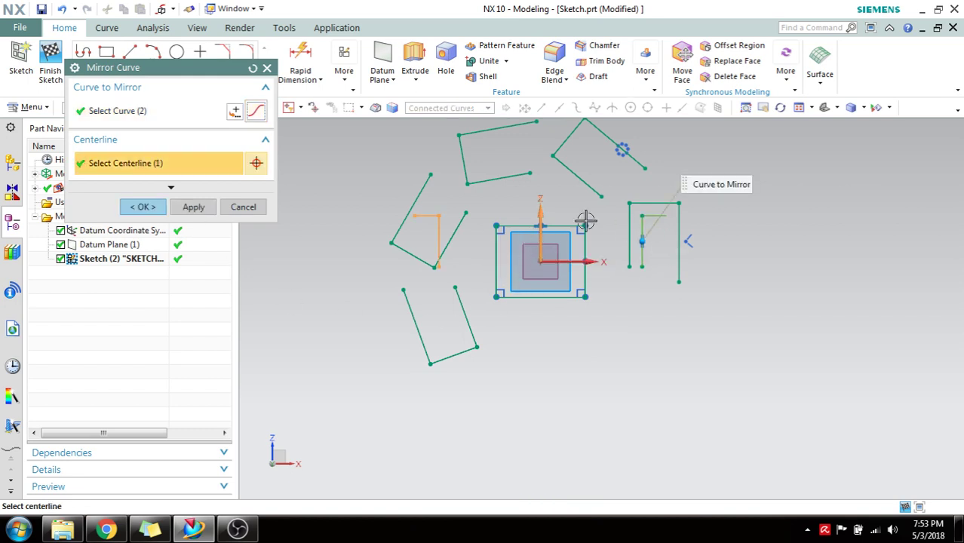
pyautogui.click(247, 208)
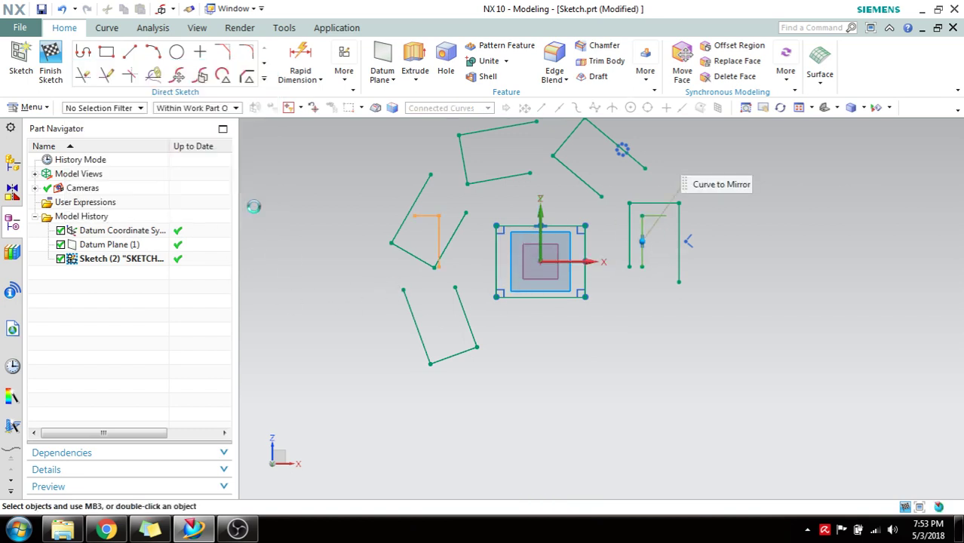
# Delete the two circular-pattern copies to the left of and below the origin, plus the central rectangle's left side
pyautogui.click(463, 309)
pyautogui.press('Delete')
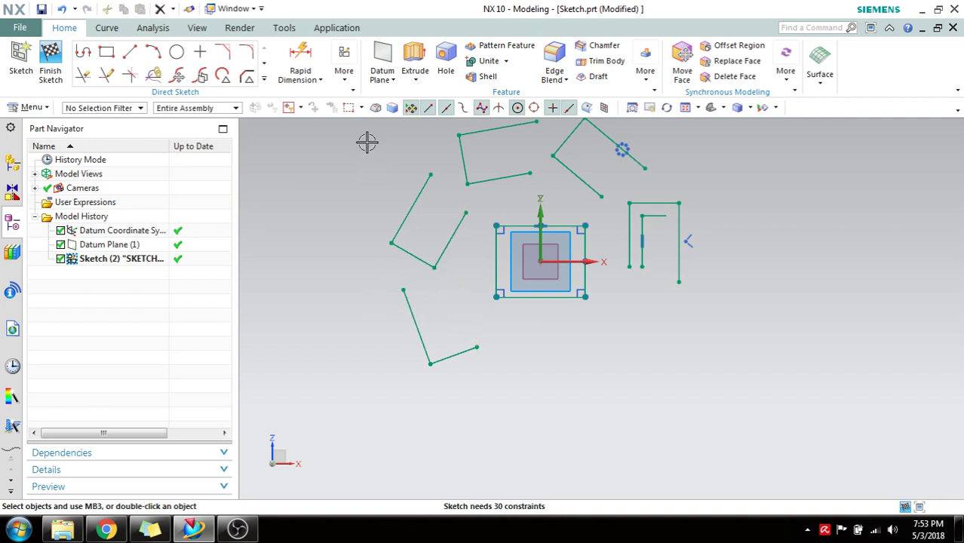
pyautogui.moveTo(365, 135); pyautogui.dragTo(497, 416)
pyautogui.press('Delete')
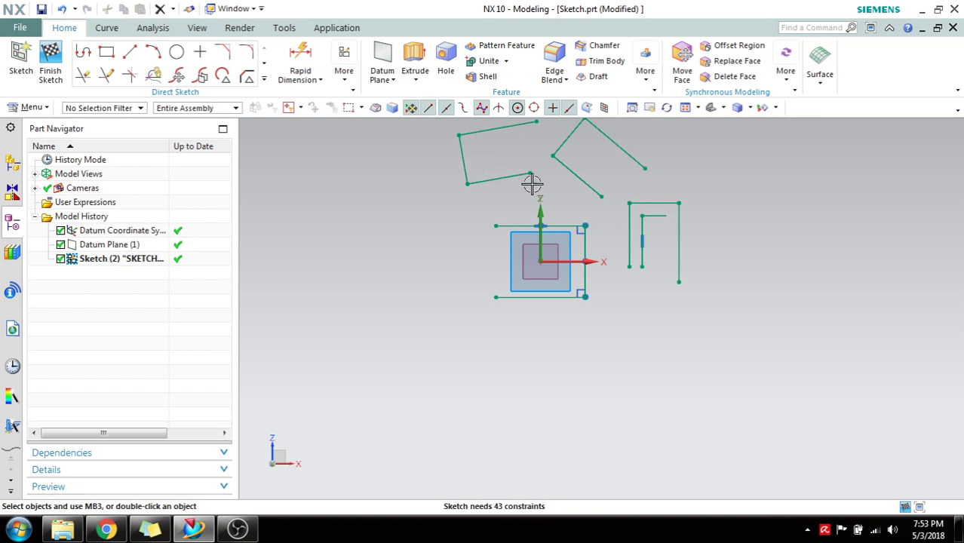
# Delete all lines of the two circular-pattern copies above the central rectangle
pyautogui.click(577, 175)
pyautogui.click(499, 179)
pyautogui.press('Delete')
pyautogui.click(482, 130)
pyautogui.press('Delete')
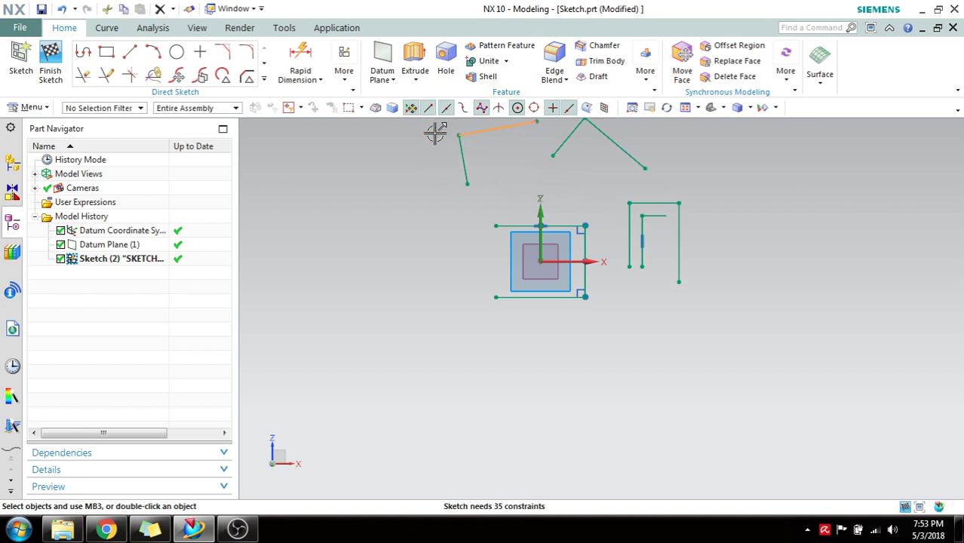
pyautogui.click(462, 155)
pyautogui.press('Delete')
pyautogui.click(568, 138)
pyautogui.press('Delete')
pyautogui.click(616, 148)
pyautogui.press('Delete')
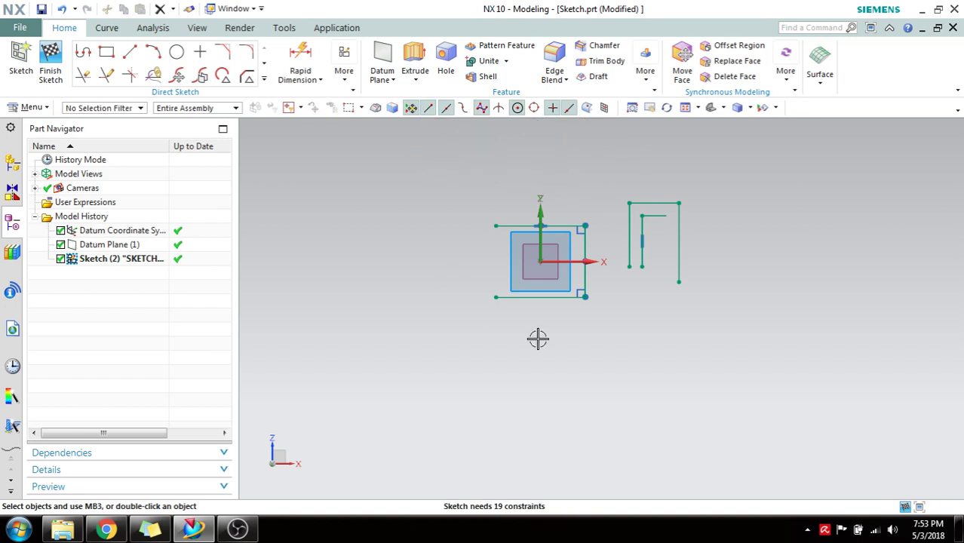
# Delete the central rectangle's three remaining sides around the sketch origin
pyautogui.click(580, 229)
pyautogui.press('Delete')
pyautogui.click(535, 226)
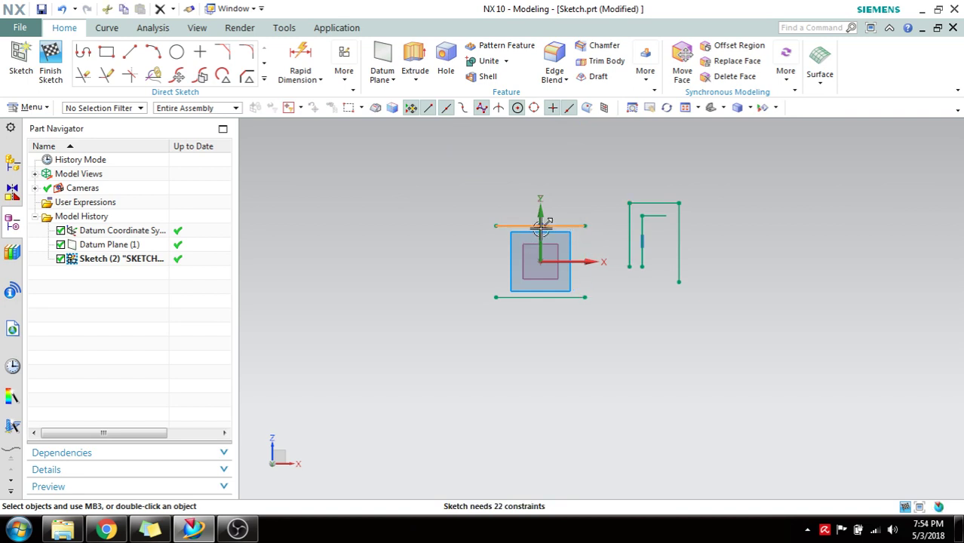
pyautogui.press('Delete')
pyautogui.click(577, 297)
pyautogui.press('Delete')
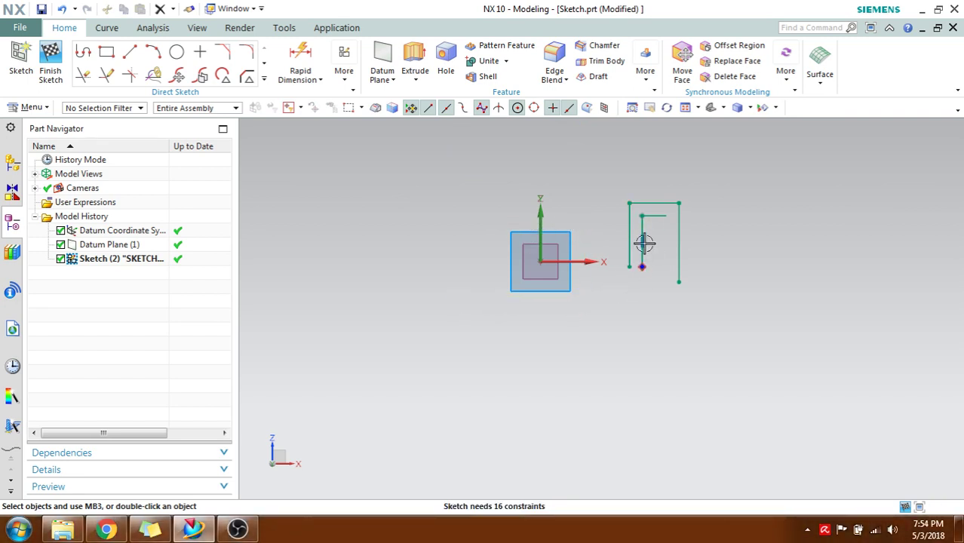
pyautogui.click(643, 241)
pyautogui.click(265, 79)
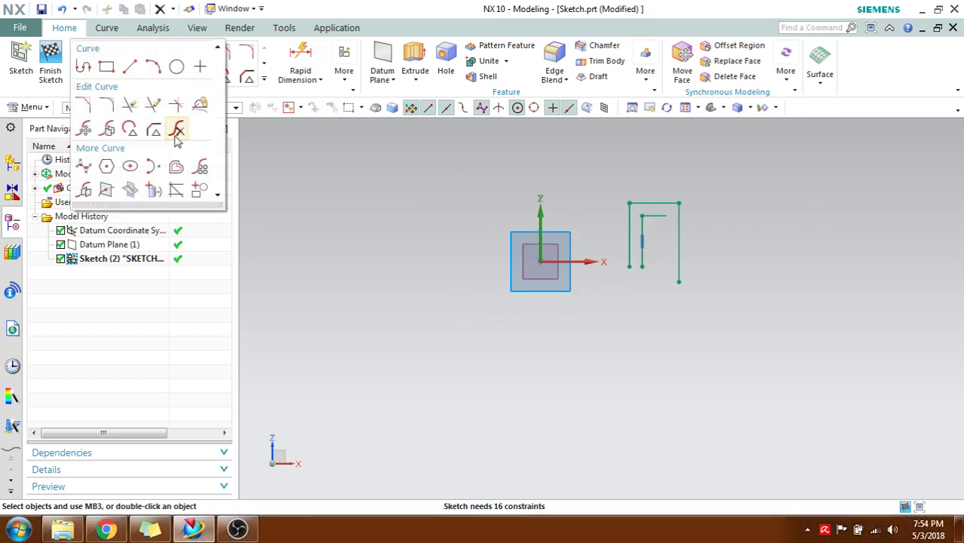
pyautogui.click(83, 191)
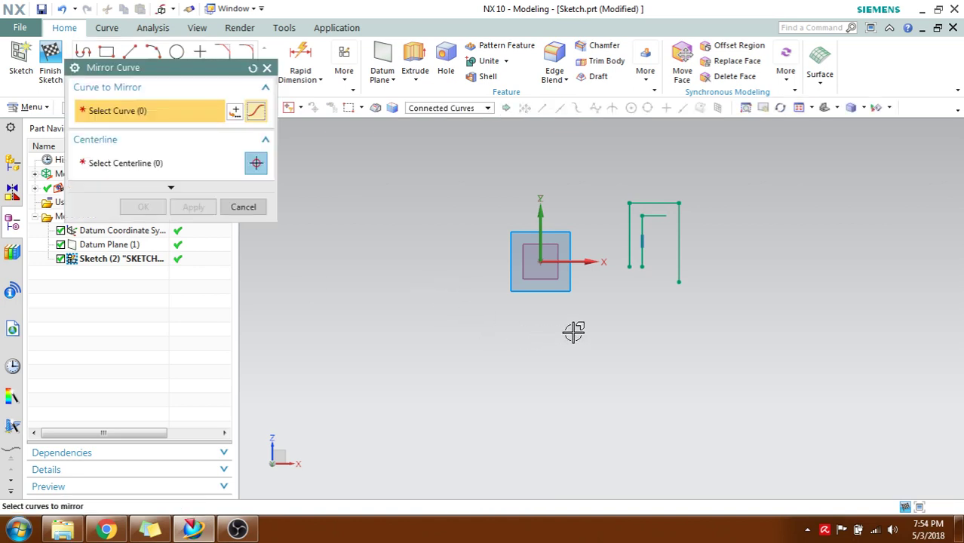
pyautogui.click(647, 220)
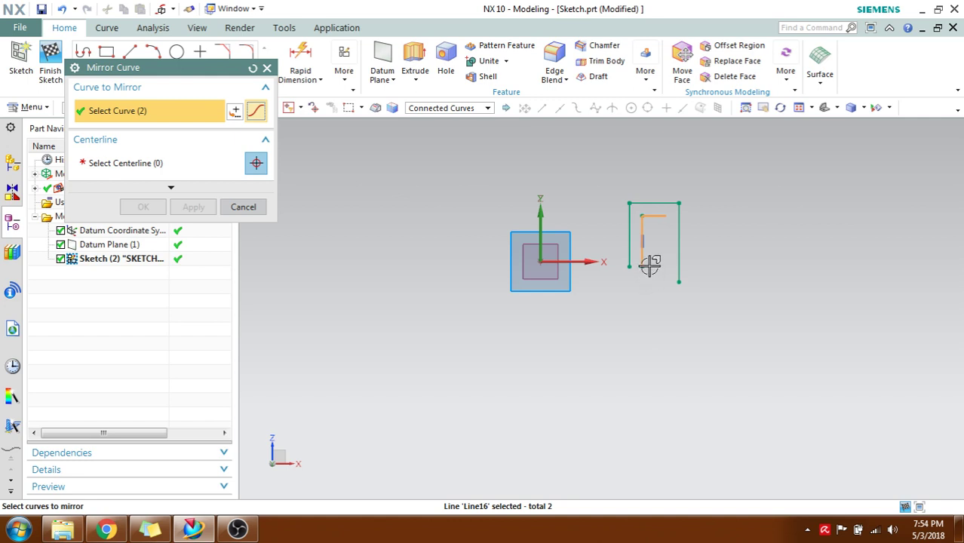
pyautogui.scroll(2, 650, 247)
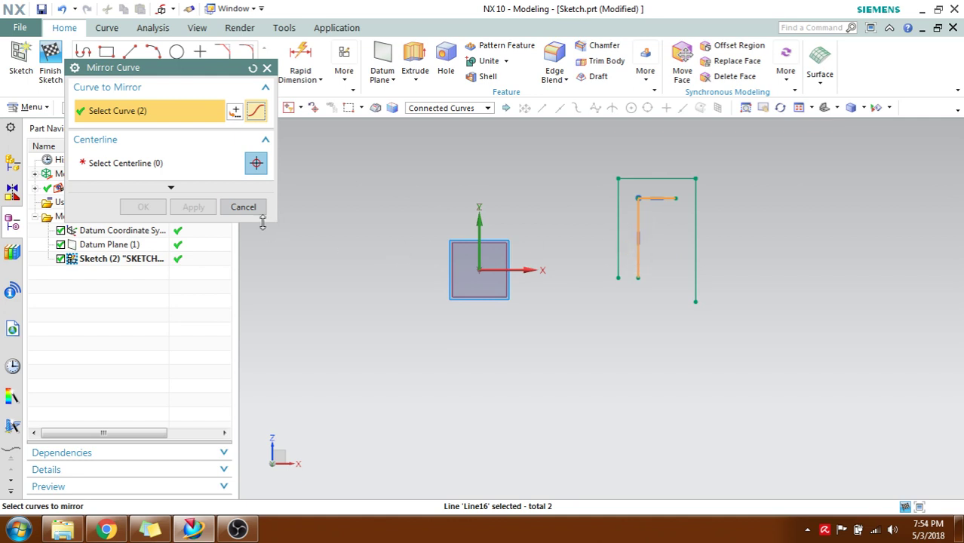
pyautogui.click(243, 207)
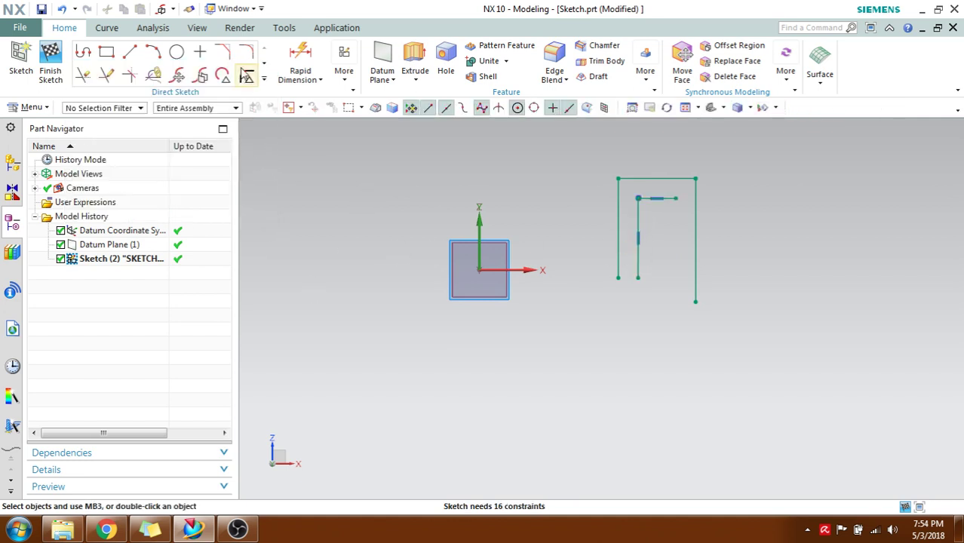
# Start a Mirror Curve with the Single Curve rule, selecting the inner vertical line and the outer profile's top and right lines
pyautogui.click(265, 79)
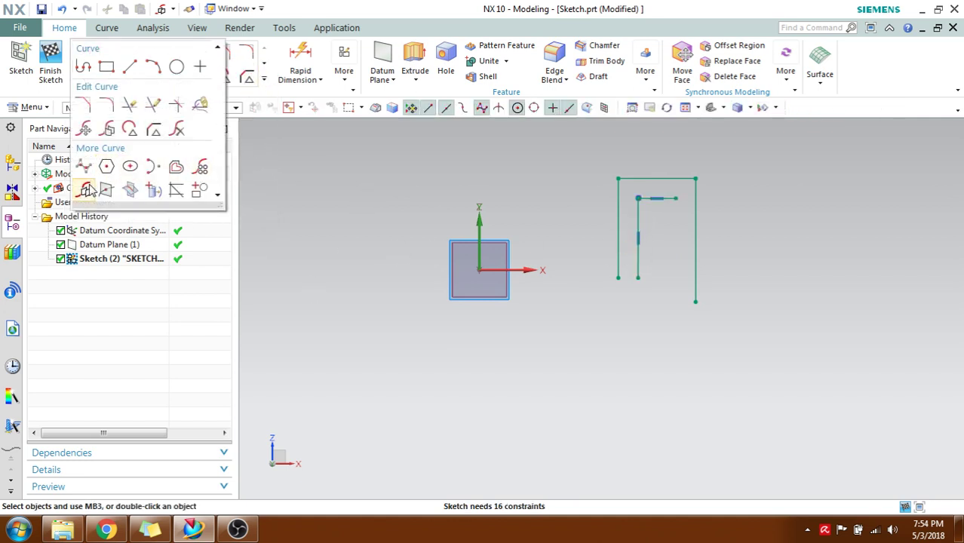
pyautogui.click(87, 190)
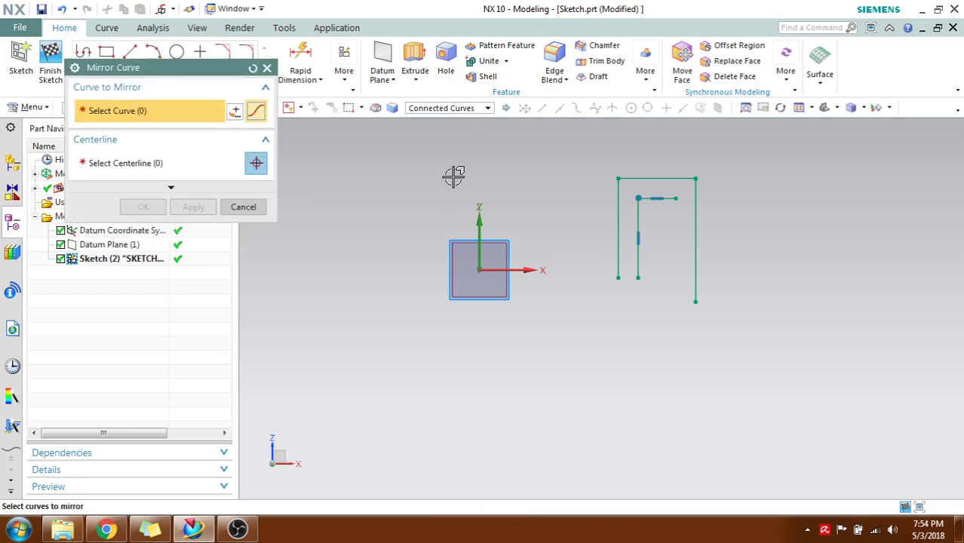
pyautogui.click(460, 108)
pyautogui.click(453, 123)
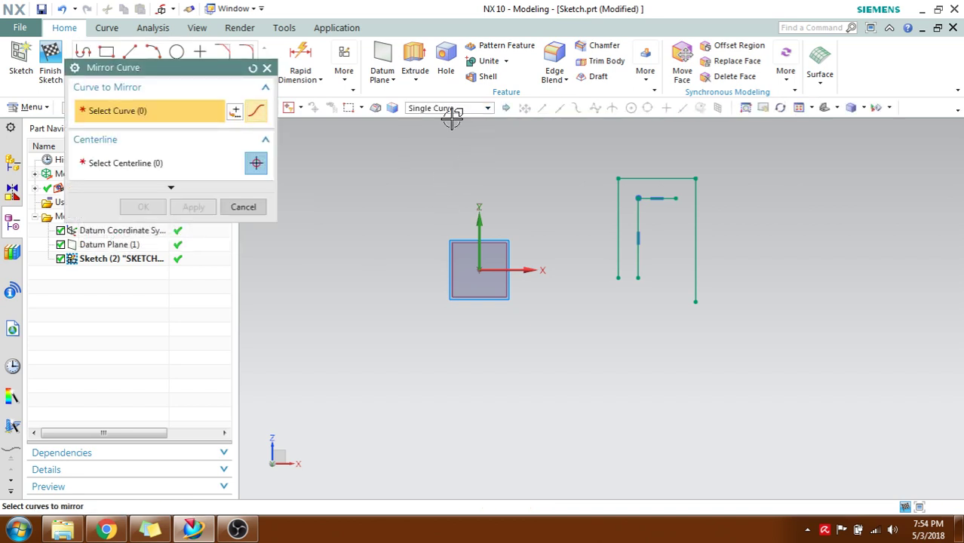
pyautogui.click(639, 260)
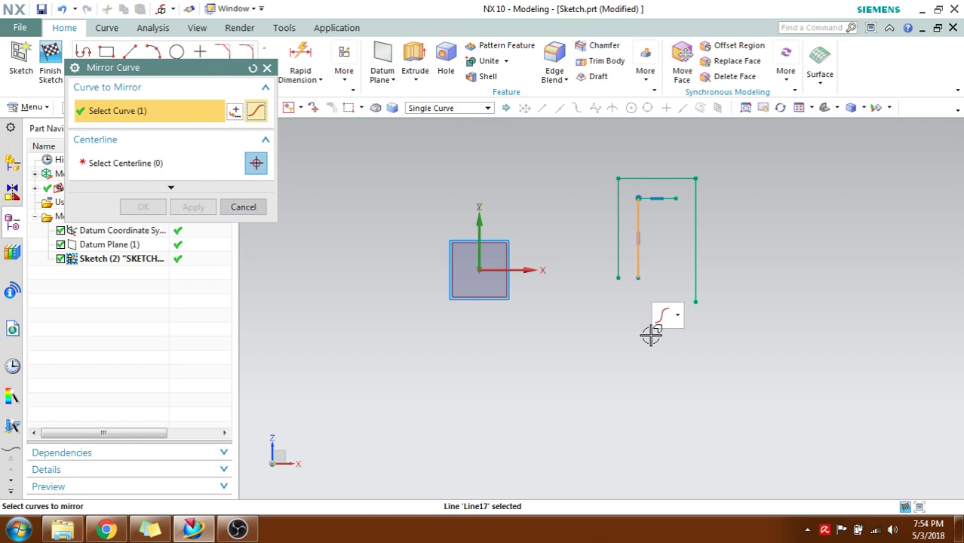
pyautogui.click(663, 179)
pyautogui.click(694, 279)
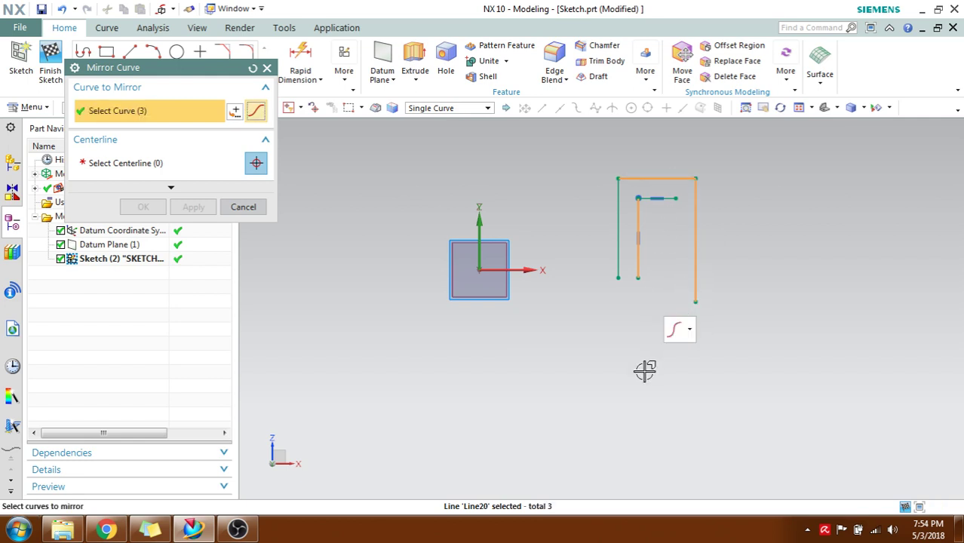
# Mirror the three selected lines about the sketch's vertical axis, and delete the mirrored copies
pyautogui.click(192, 172)
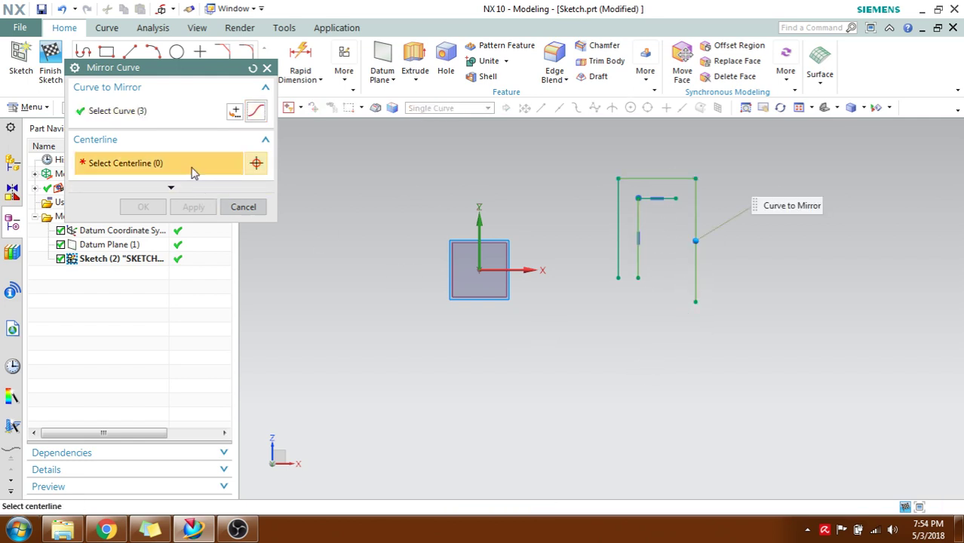
pyautogui.click(479, 238)
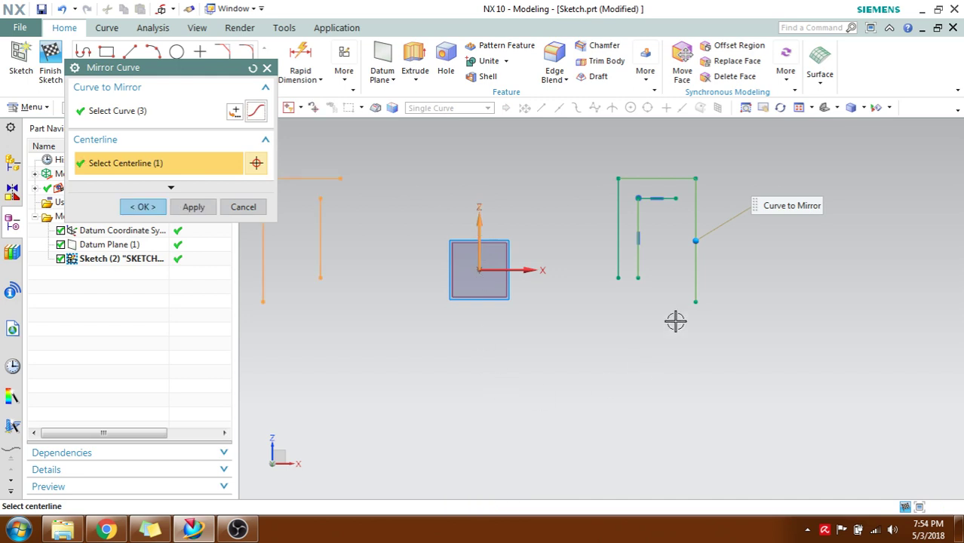
pyautogui.moveTo(502, 344)
pyautogui.keyDown('shift'); pyautogui.mouseDown(button='middle')
pyautogui.moveTo(521, 358)
pyautogui.moveTo(605, 325)
pyautogui.mouseUp(button='middle'); pyautogui.keyUp('shift')
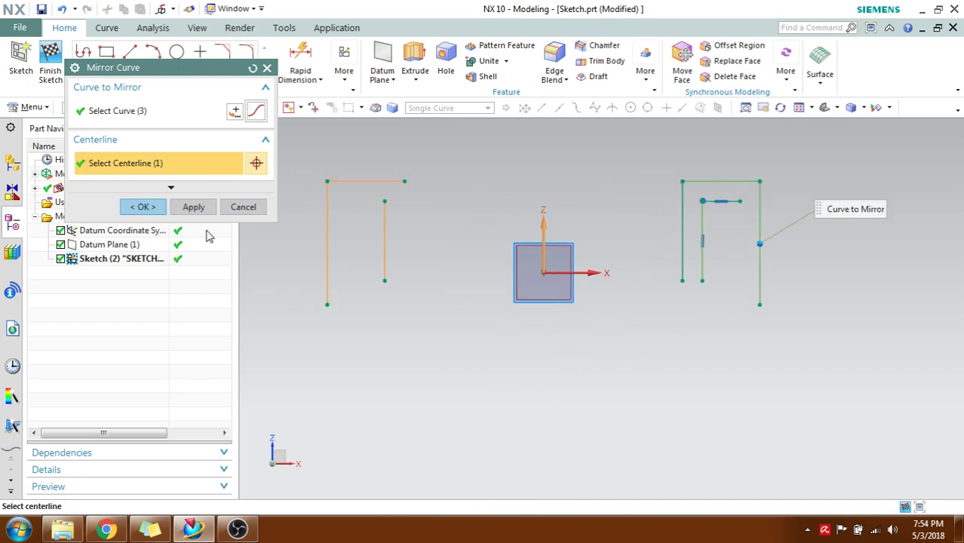
pyautogui.click(142, 206)
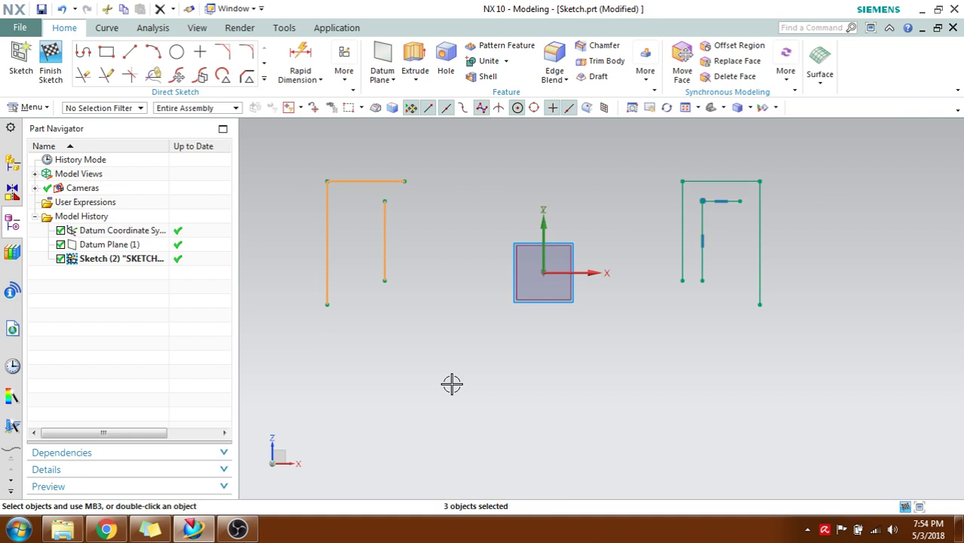
pyautogui.press('Delete')
pyautogui.click(264, 78)
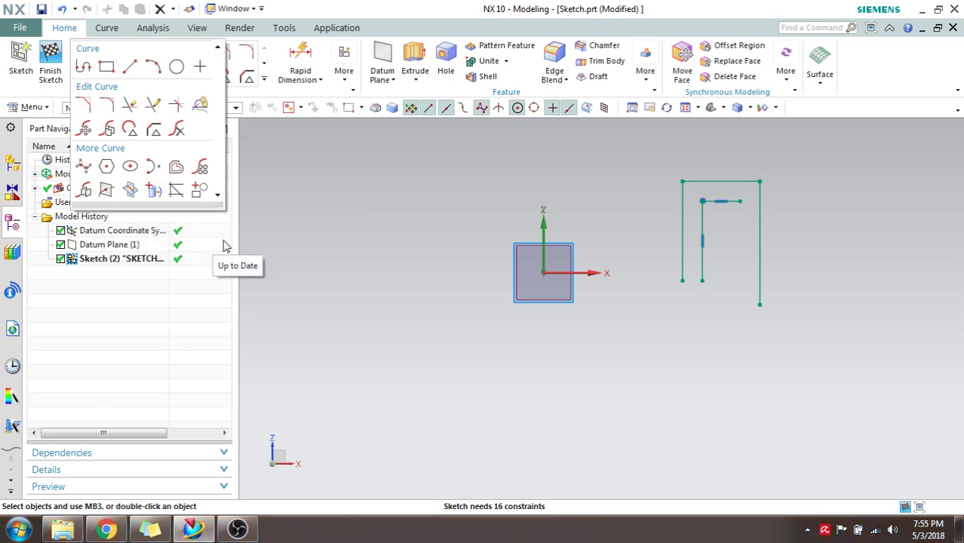
pyautogui.click(362, 280)
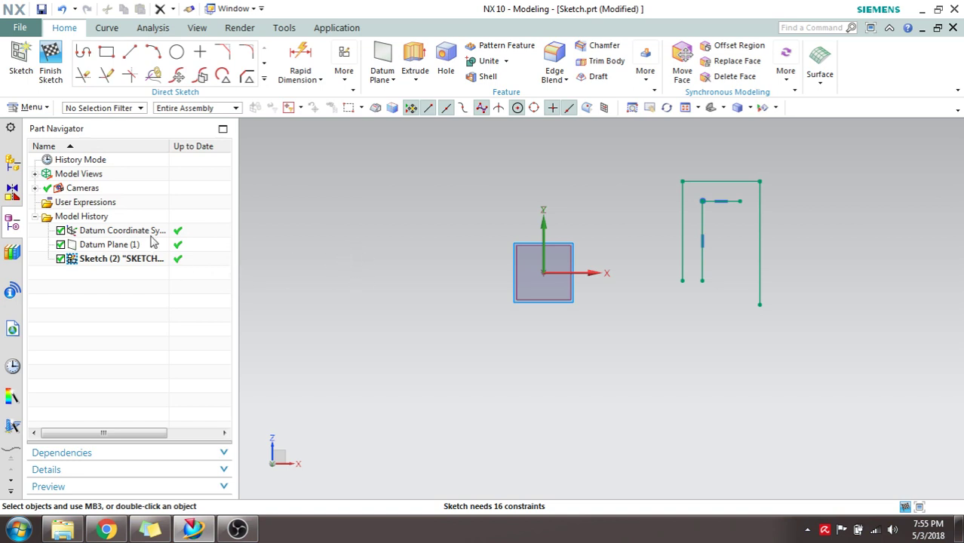
pyautogui.click(264, 78)
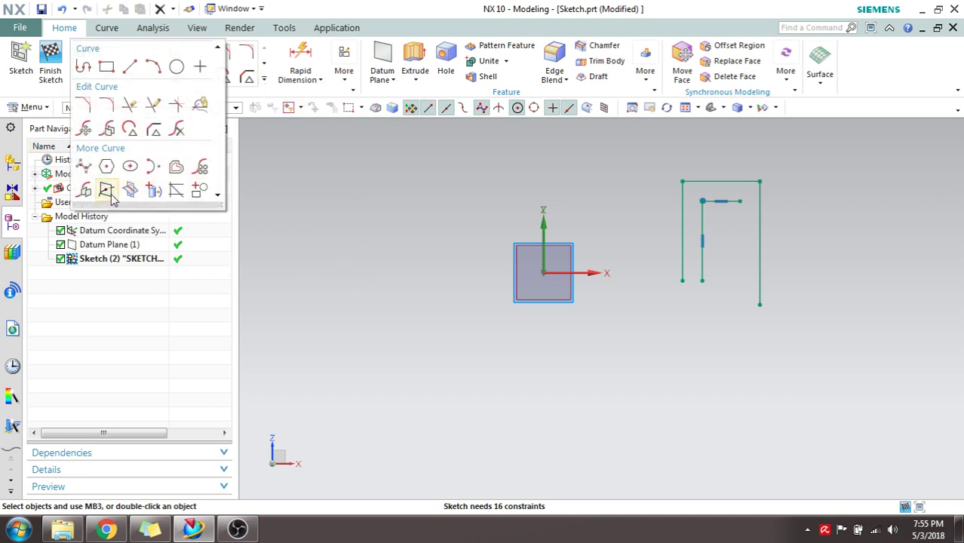
pyautogui.click(338, 224)
# Finish the sketch and start an Extrude with the Connected Curves rule, selecting the outer three-line profile as section
pyautogui.moveTo(373, 222); pyautogui.dragTo(394, 261, button='middle')
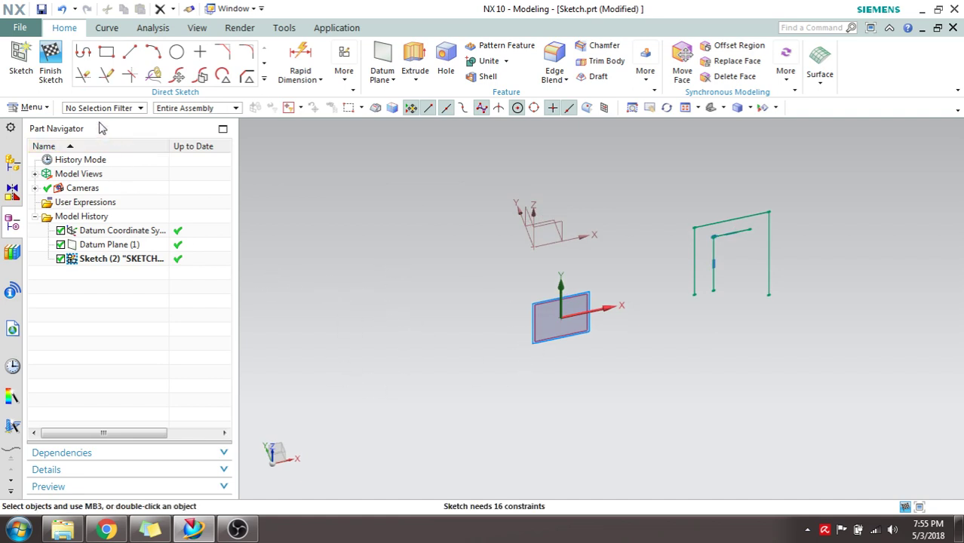
pyautogui.click(50, 64)
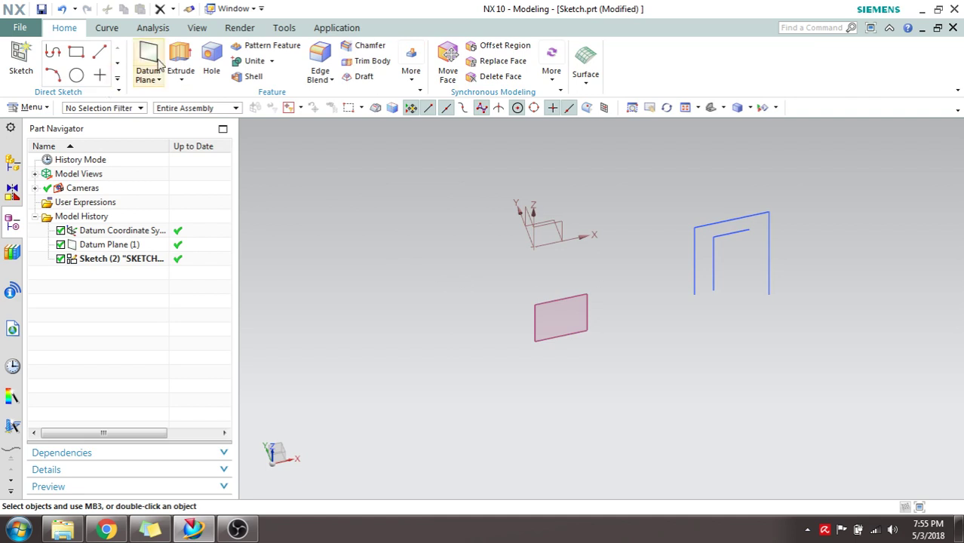
pyautogui.click(180, 59)
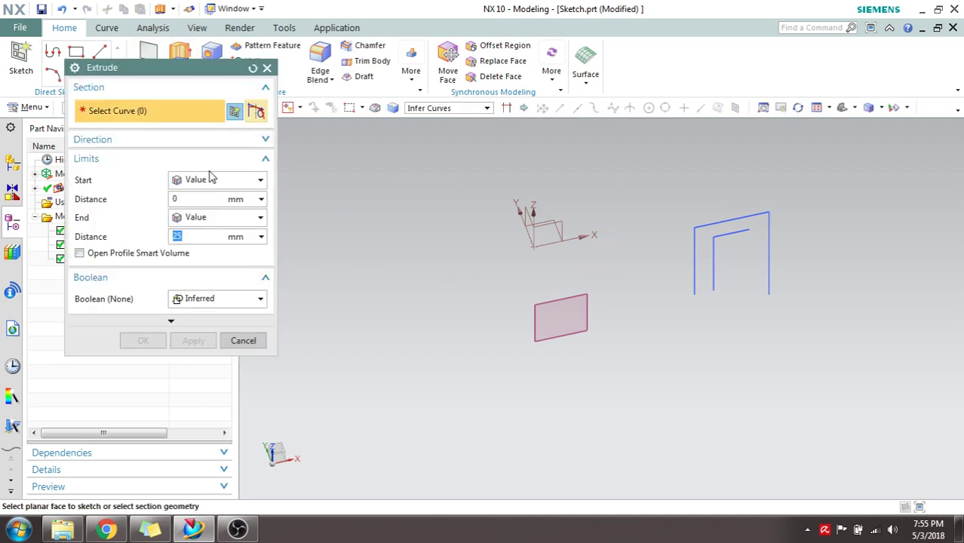
pyautogui.click(487, 109)
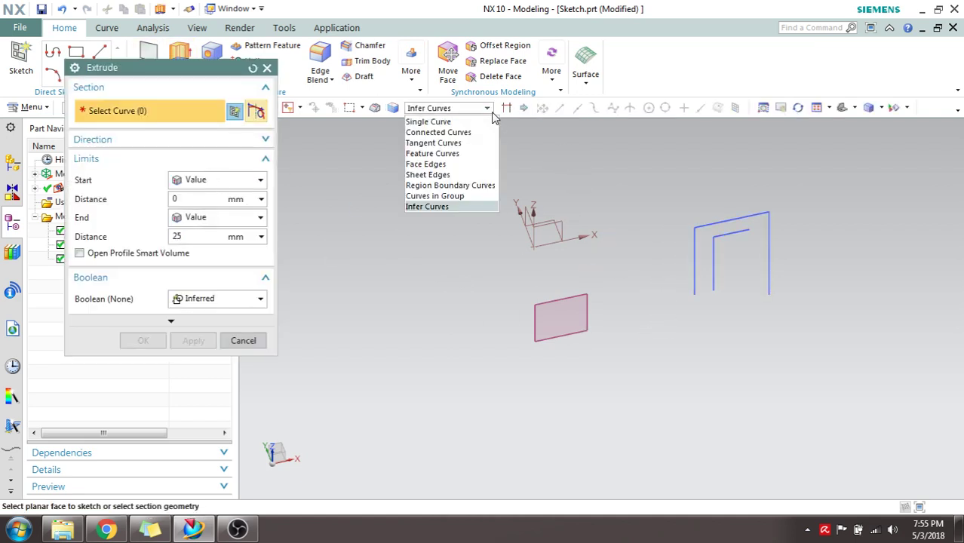
pyautogui.click(438, 132)
pyautogui.click(691, 273)
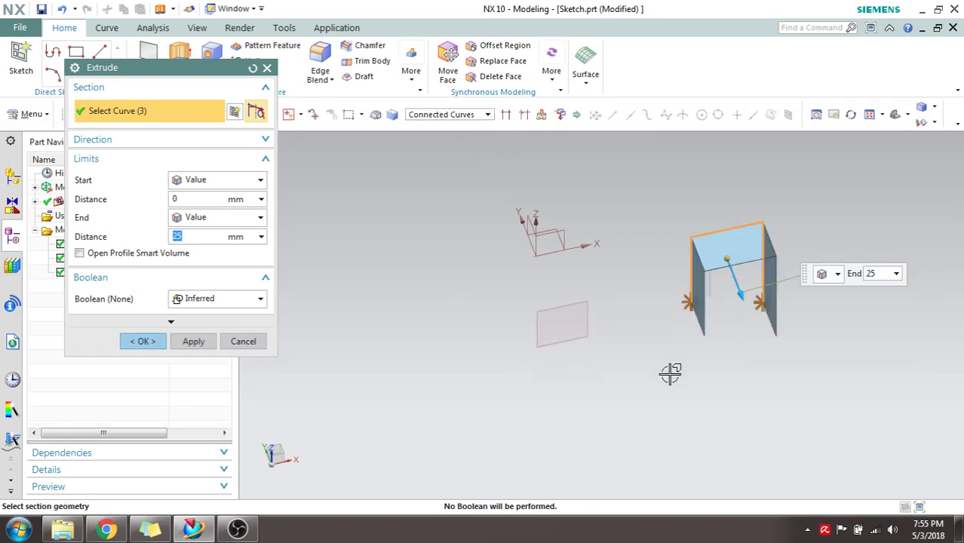
# Extrude the selected open profile with a Symmetric Value of 200 mm
pyautogui.moveTo(656, 320)
pyautogui.mouseDown(button='middle')
pyautogui.moveTo(659, 354)
pyautogui.moveTo(658, 331)
pyautogui.mouseUp(button='middle')
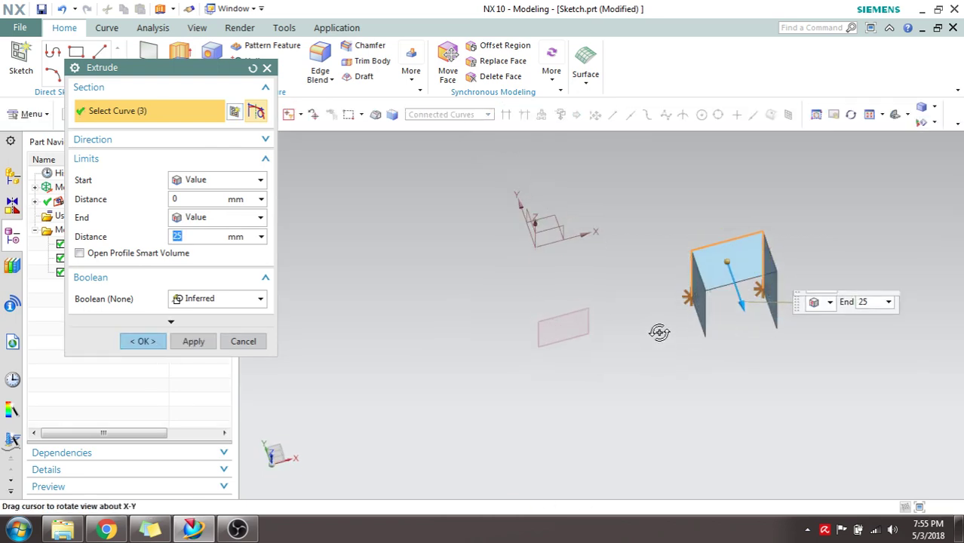
pyautogui.click(258, 182)
pyautogui.click(242, 211)
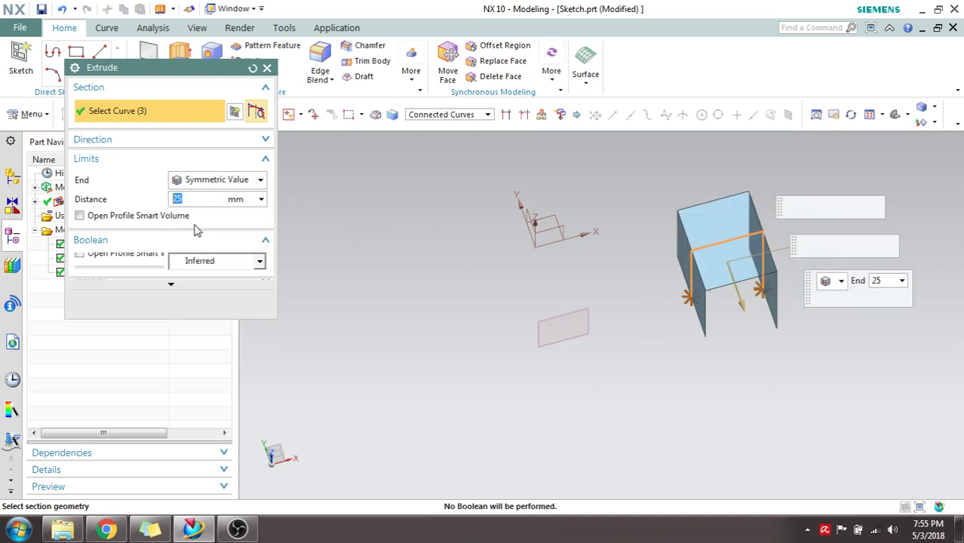
pyautogui.write('20')
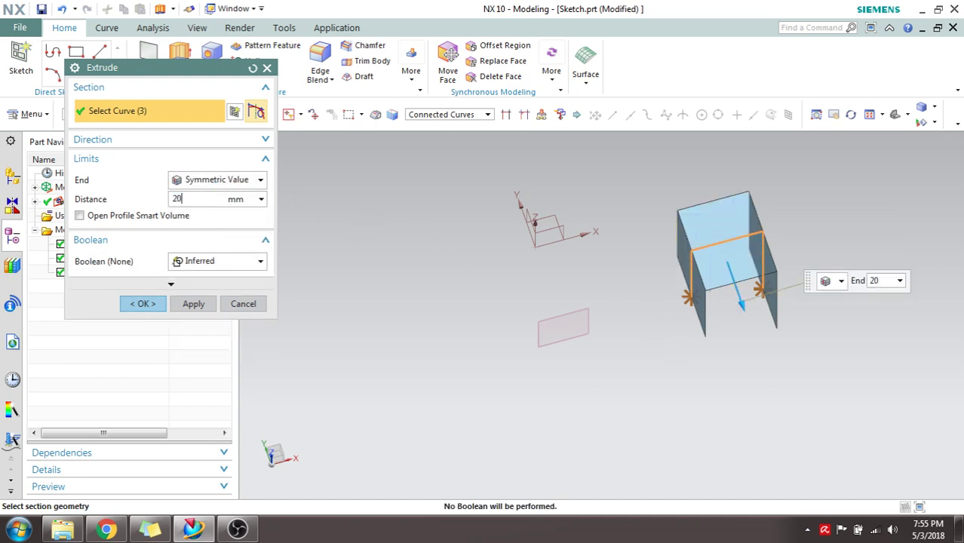
pyautogui.write('0')
pyautogui.press('Return')
pyautogui.click(151, 303)
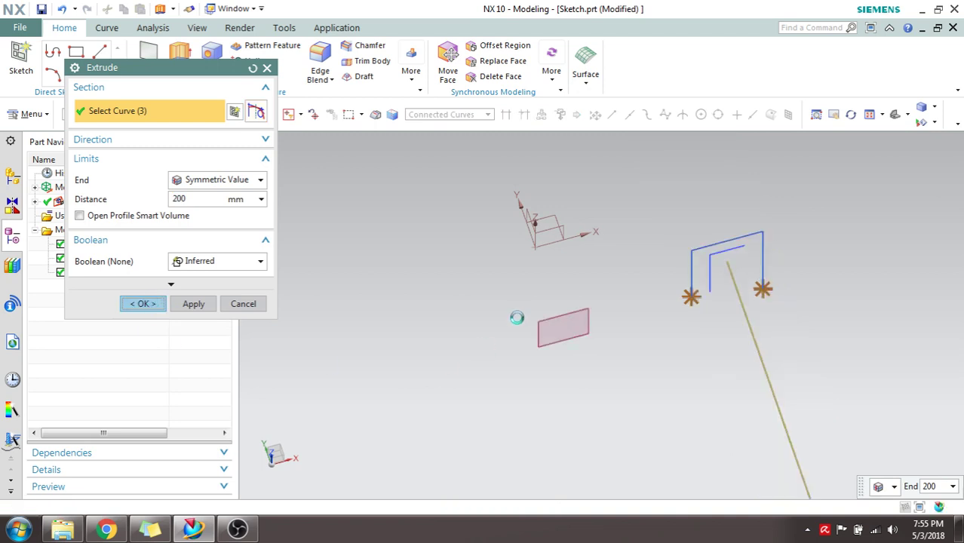
# Create a new sketch on the XZ plane of the datum coordinate system
pyautogui.moveTo(517, 316)
pyautogui.mouseDown(button='middle')
pyautogui.moveTo(517, 286)
pyautogui.moveTo(517, 349)
pyautogui.moveTo(507, 330)
pyautogui.moveTo(520, 332)
pyautogui.mouseUp(button='middle')
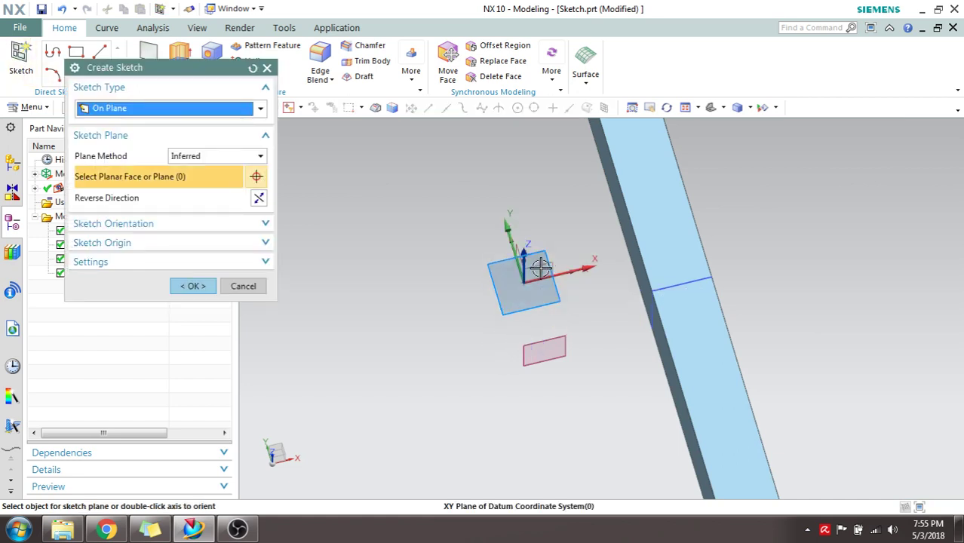
pyautogui.click(192, 285)
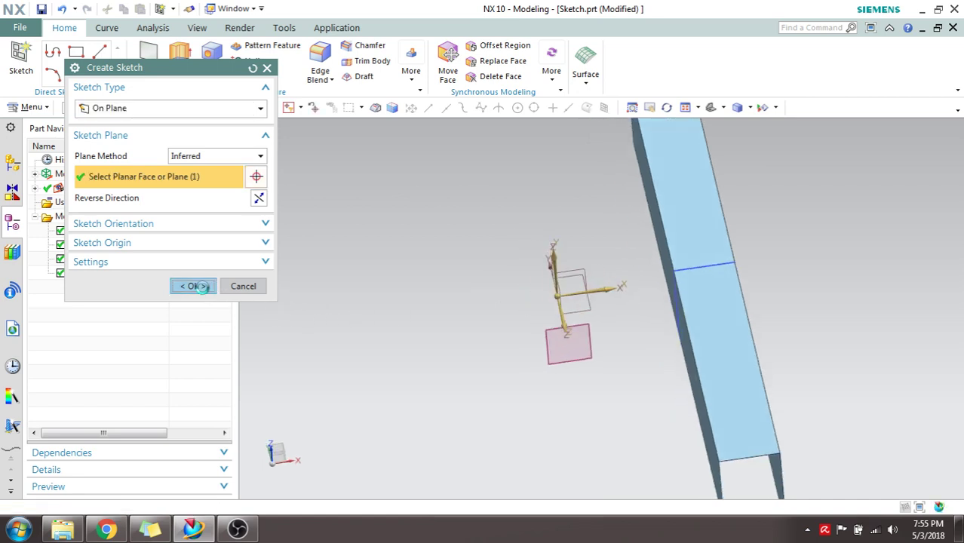
pyautogui.moveTo(608, 312); pyautogui.dragTo(615, 354, button='middle')
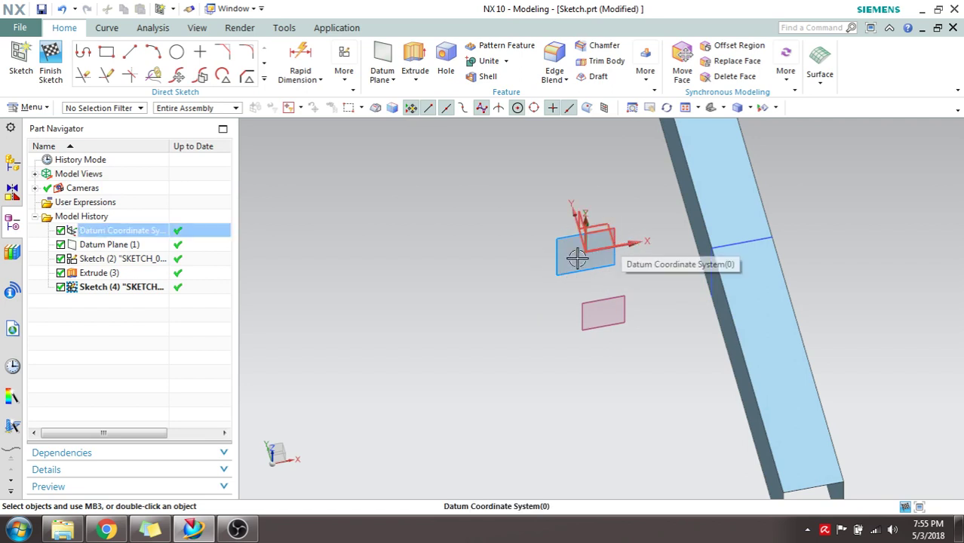
pyautogui.scroll(-3, 558, 262)
pyautogui.scroll(4, 559, 262)
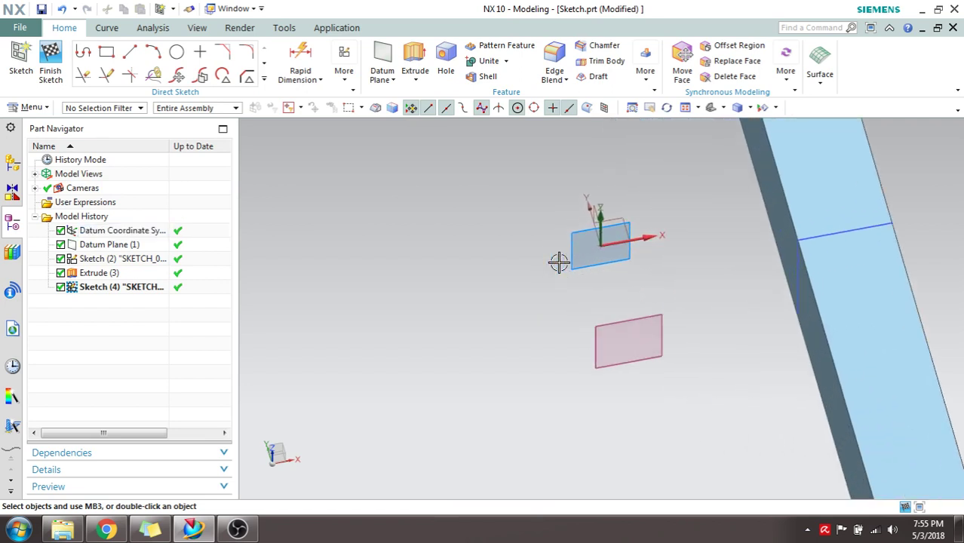
pyautogui.keyDown('shift'); pyautogui.moveTo(631, 294); pyautogui.dragTo(501, 336, button='middle'); pyautogui.keyUp('shift')
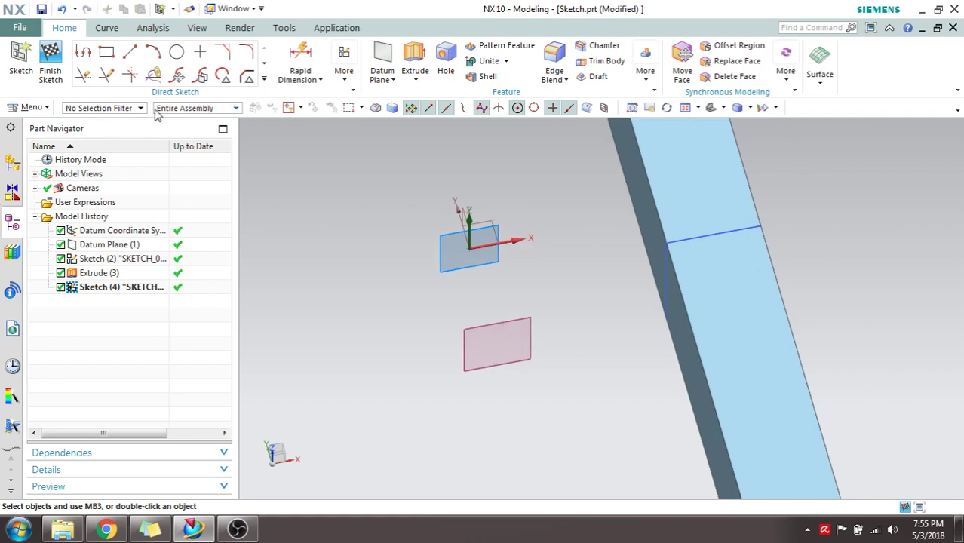
# Try an Intersection Curve between the sketch plane and the extrusion's top face and two side faces
pyautogui.click(264, 78)
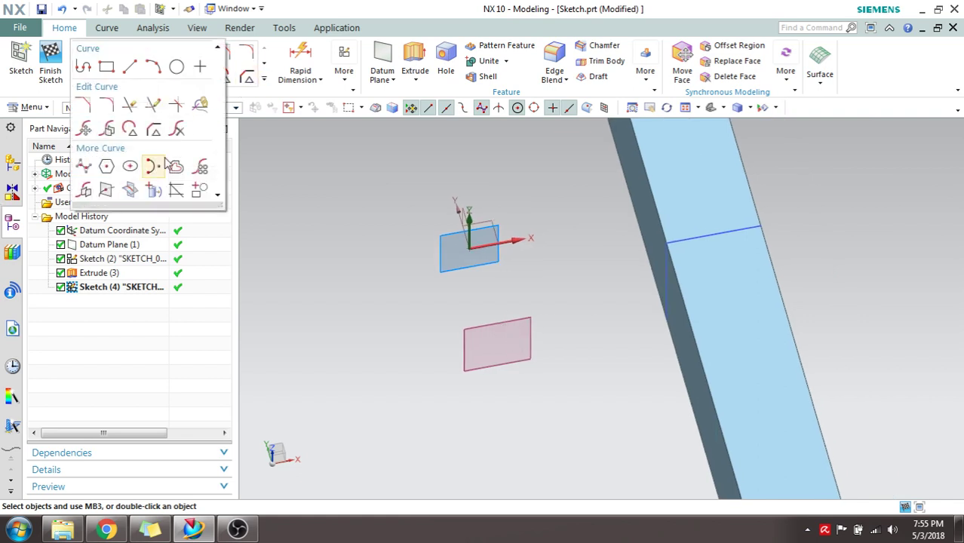
pyautogui.click(130, 194)
pyautogui.moveTo(501, 332); pyautogui.dragTo(535, 322, button='middle')
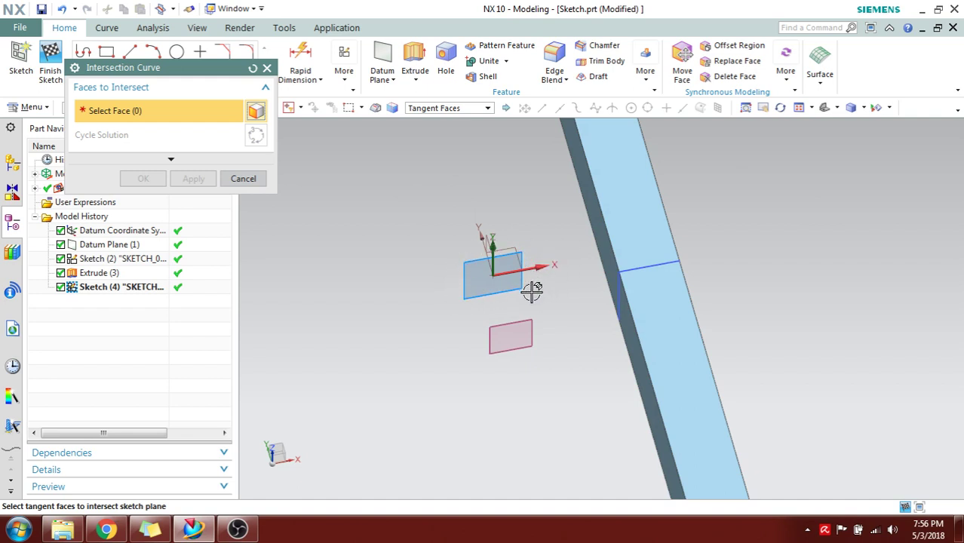
pyautogui.click(620, 216)
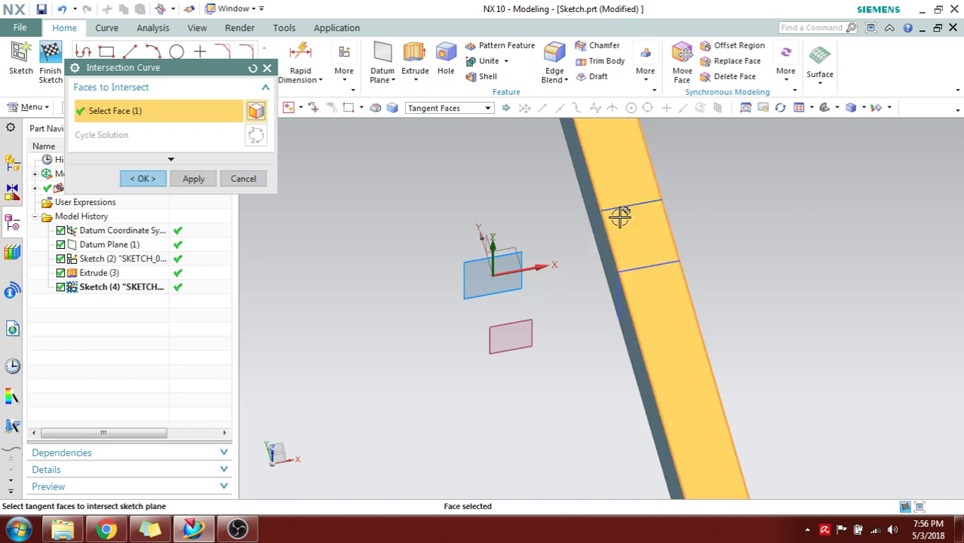
pyautogui.scroll(3, 620, 225)
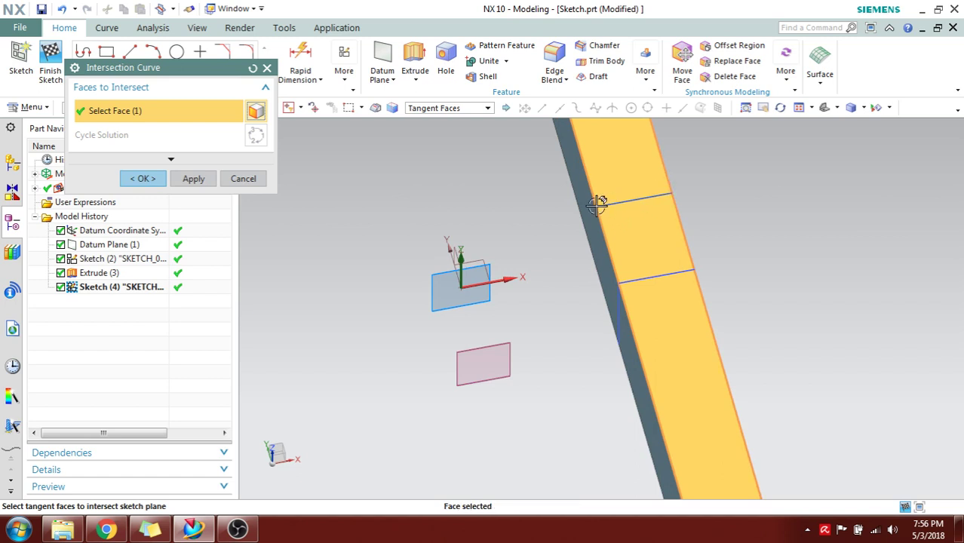
pyautogui.click(588, 257)
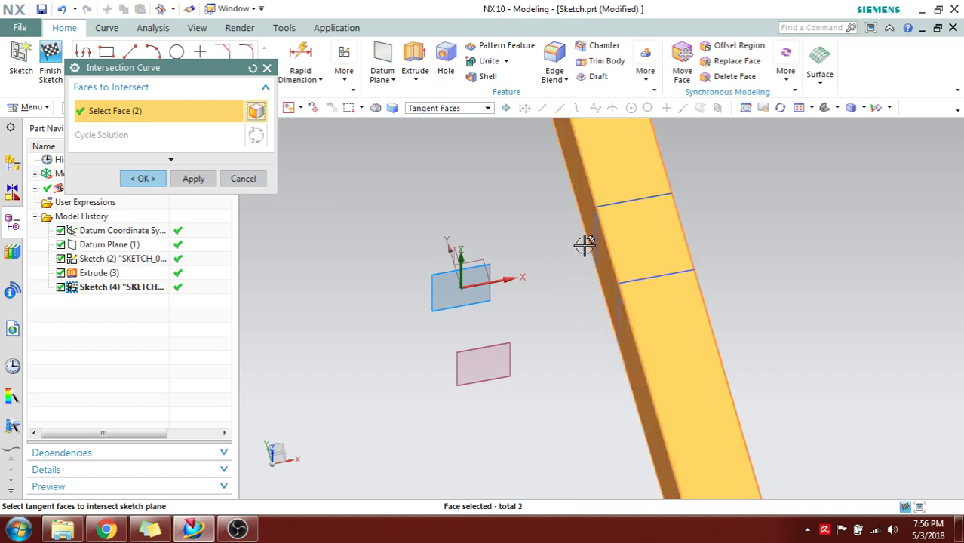
pyautogui.moveTo(630, 209); pyautogui.dragTo(731, 389, button='middle')
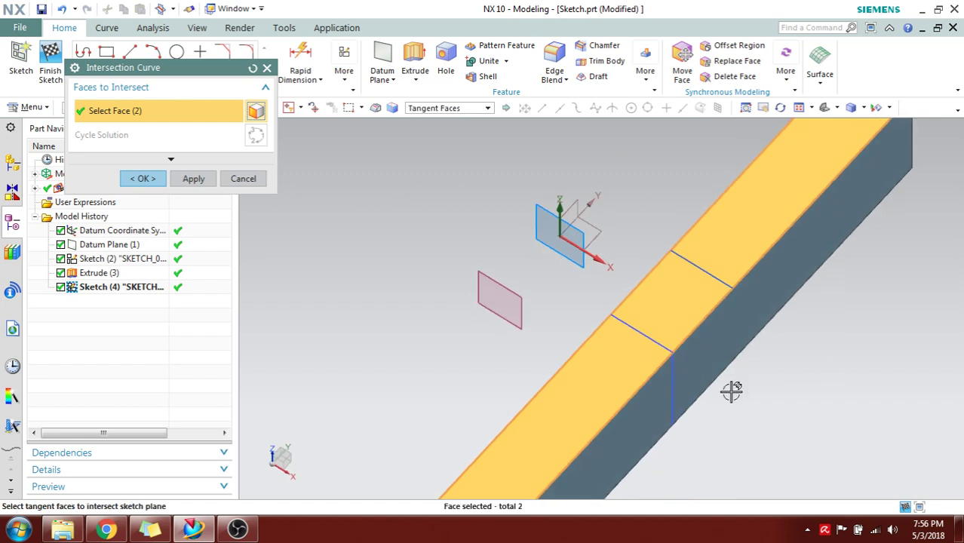
pyautogui.click(723, 403)
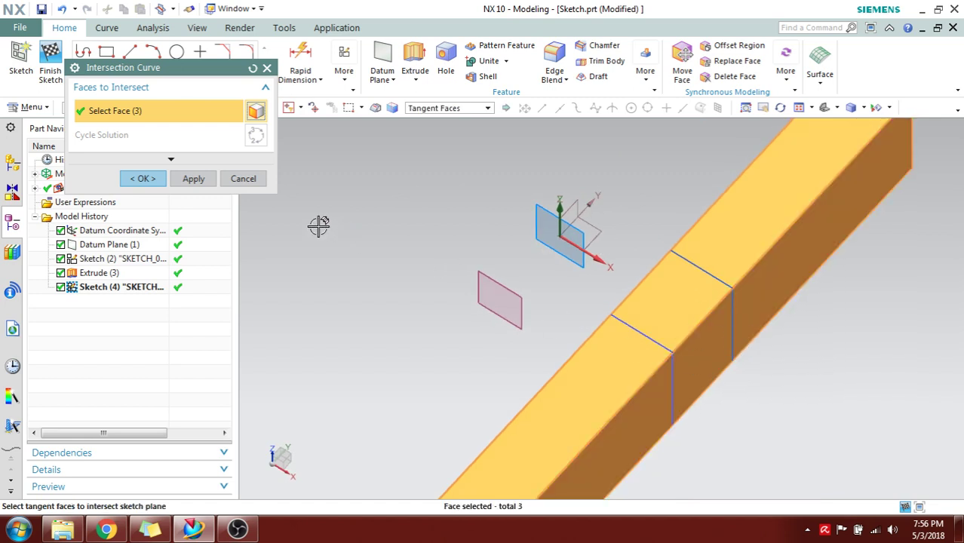
pyautogui.click(242, 179)
# Finish the current sketch and create another one on the YZ plane of the datum coordinate system
pyautogui.moveTo(467, 261); pyautogui.dragTo(502, 265, button='middle')
pyautogui.click(264, 80)
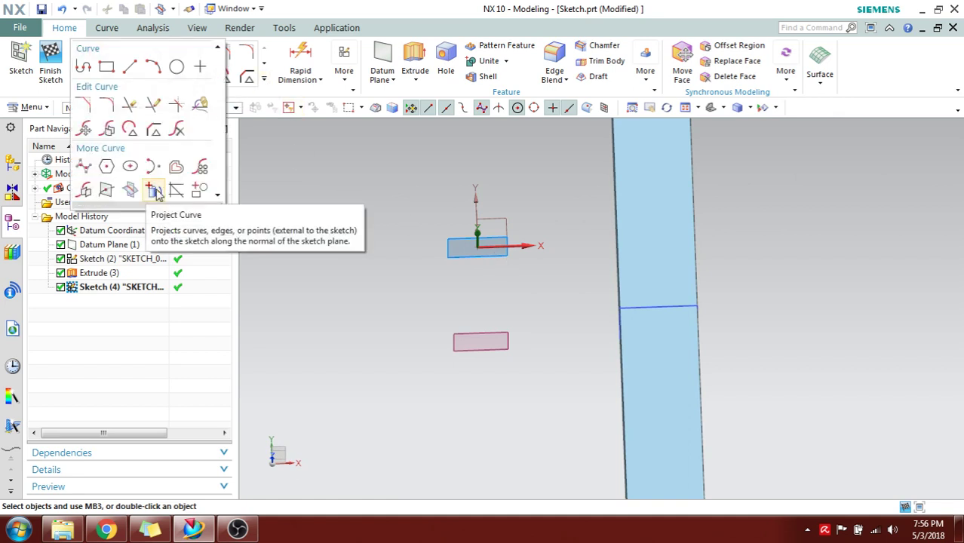
pyautogui.click(464, 297)
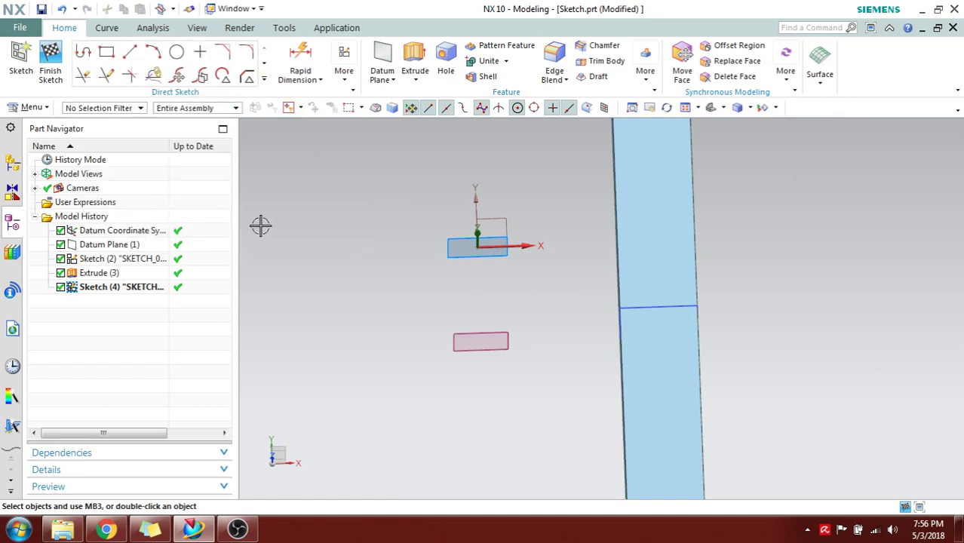
pyautogui.click(51, 66)
pyautogui.moveTo(438, 287)
pyautogui.mouseDown(button='middle')
pyautogui.moveTo(436, 257)
pyautogui.moveTo(417, 258)
pyautogui.mouseUp(button='middle')
pyautogui.click(21, 60)
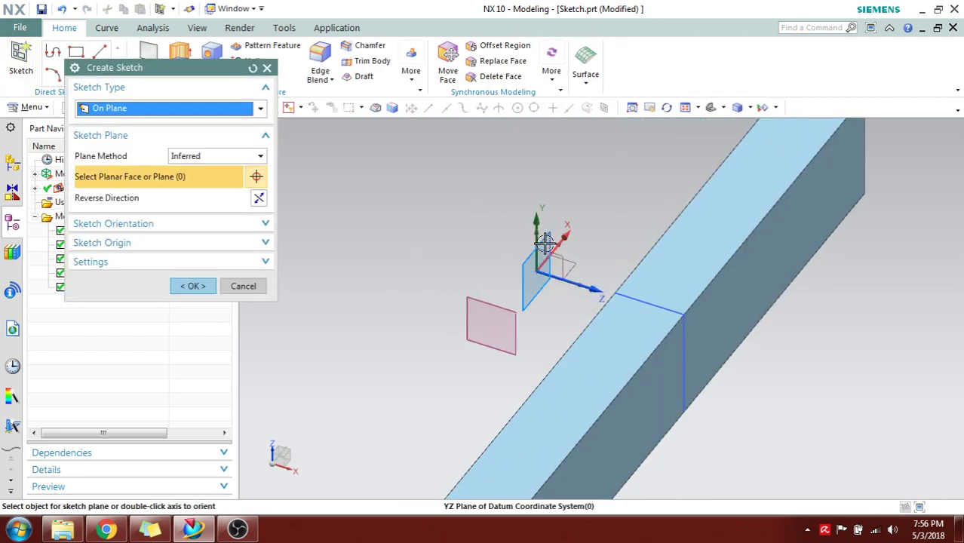
pyautogui.click(573, 279)
pyautogui.click(208, 292)
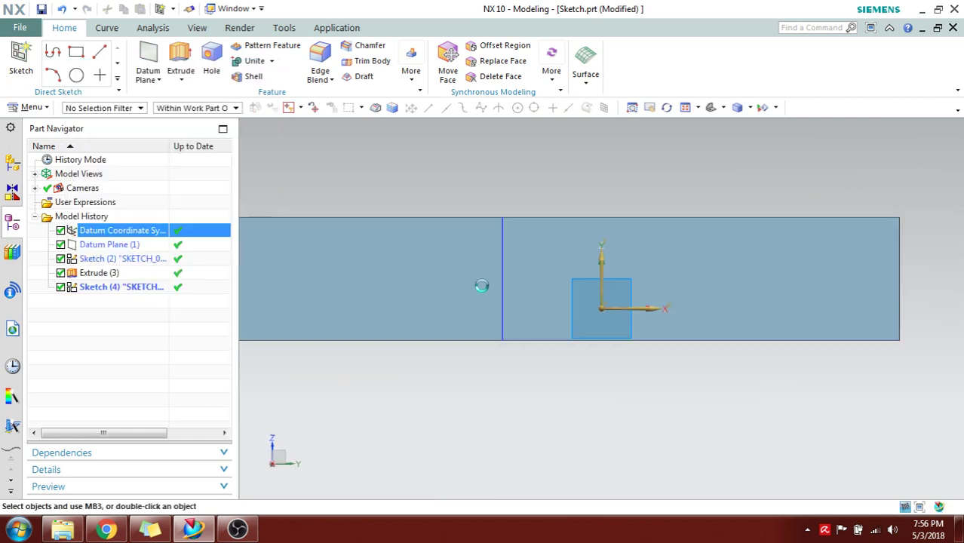
pyautogui.moveTo(482, 285)
pyautogui.mouseDown(button='middle')
pyautogui.moveTo(458, 269)
pyautogui.moveTo(443, 327)
pyautogui.mouseUp(button='middle')
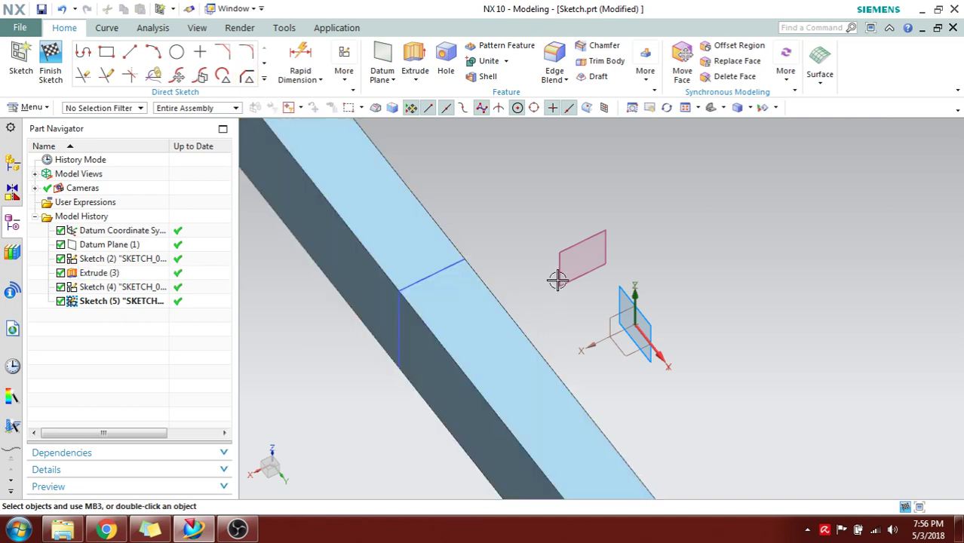
pyautogui.scroll(2, 491, 262)
pyautogui.scroll(-3, 491, 272)
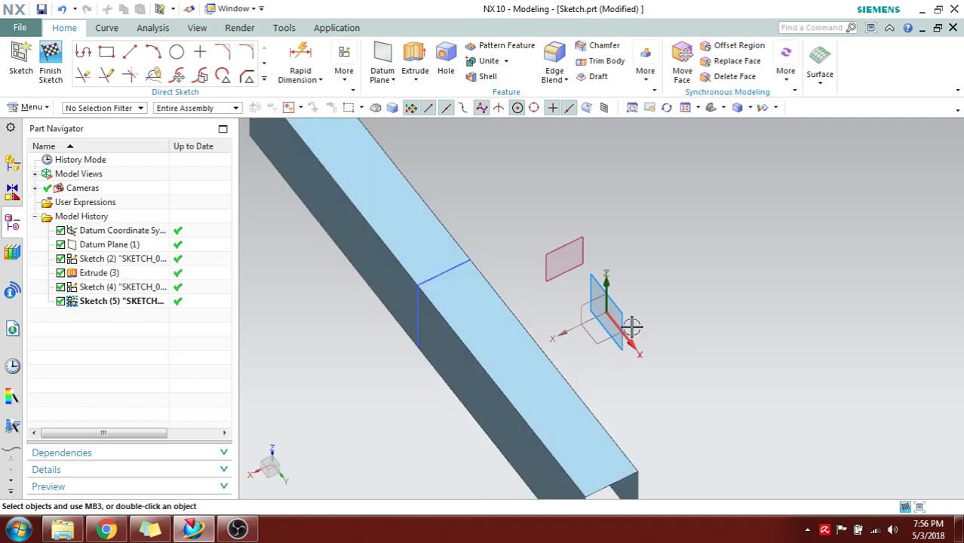
# Project the upper long edge, vertical end edge and lower long edge of the extrusion's datum-side wall onto the sketch plane with Project Curve
pyautogui.click(264, 77)
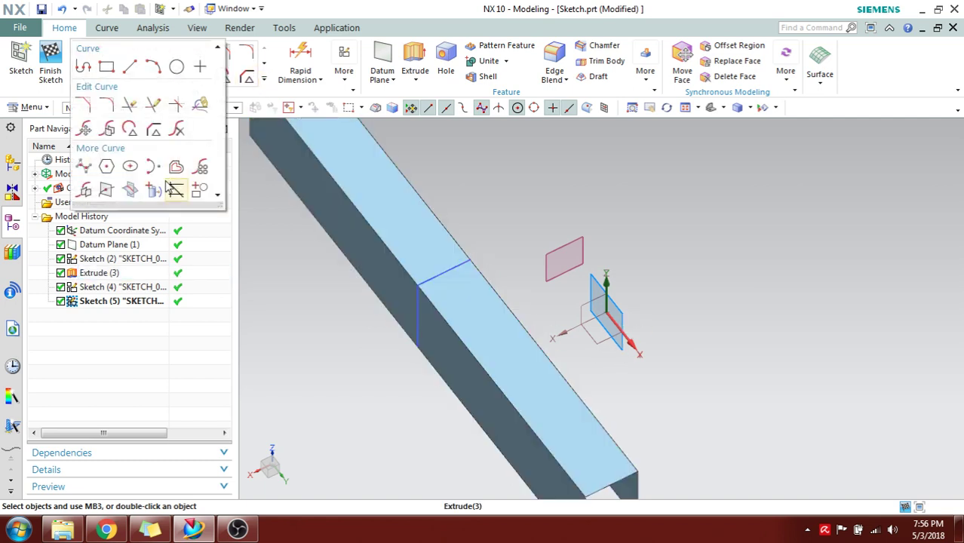
pyautogui.click(154, 190)
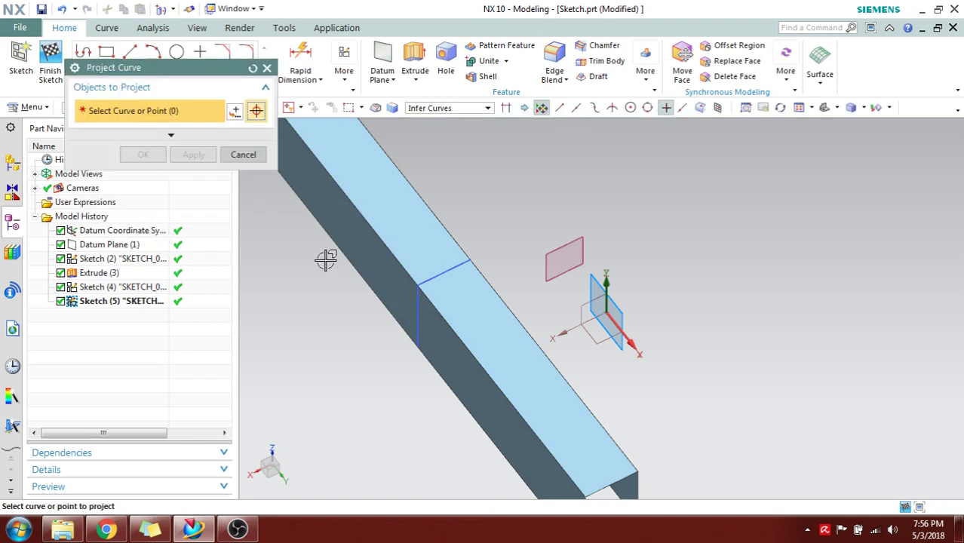
pyautogui.click(494, 286)
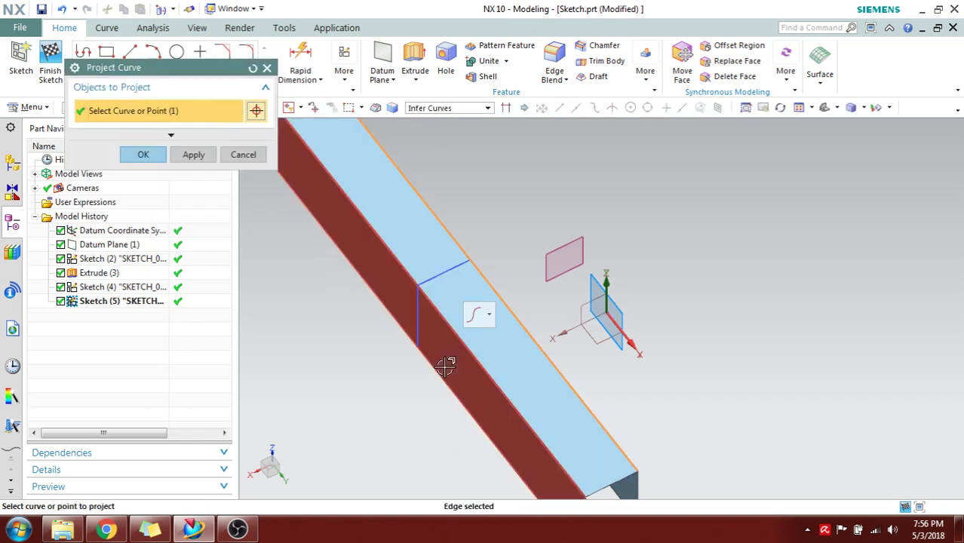
pyautogui.scroll(-5, 568, 288)
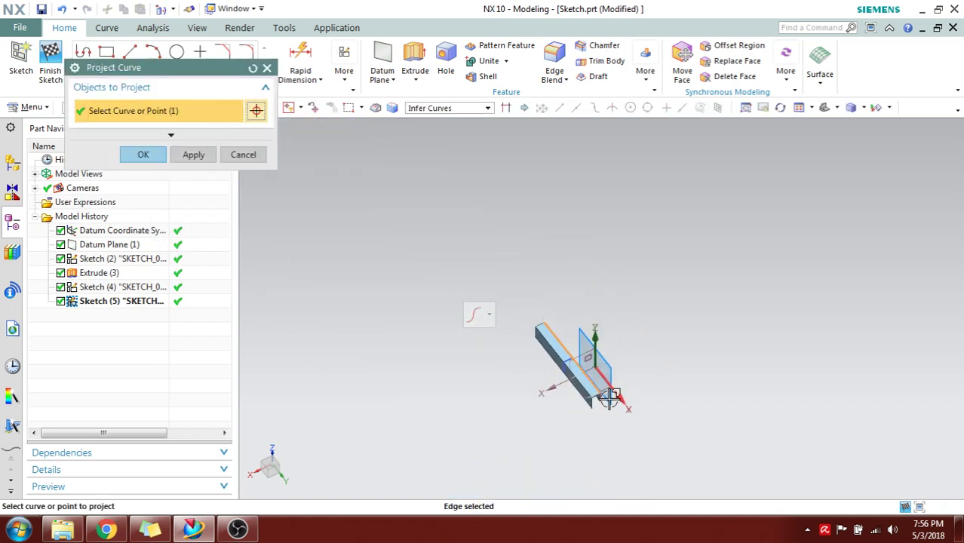
pyautogui.scroll(2, 581, 398)
pyautogui.scroll(3, 578, 414)
pyautogui.click(586, 399)
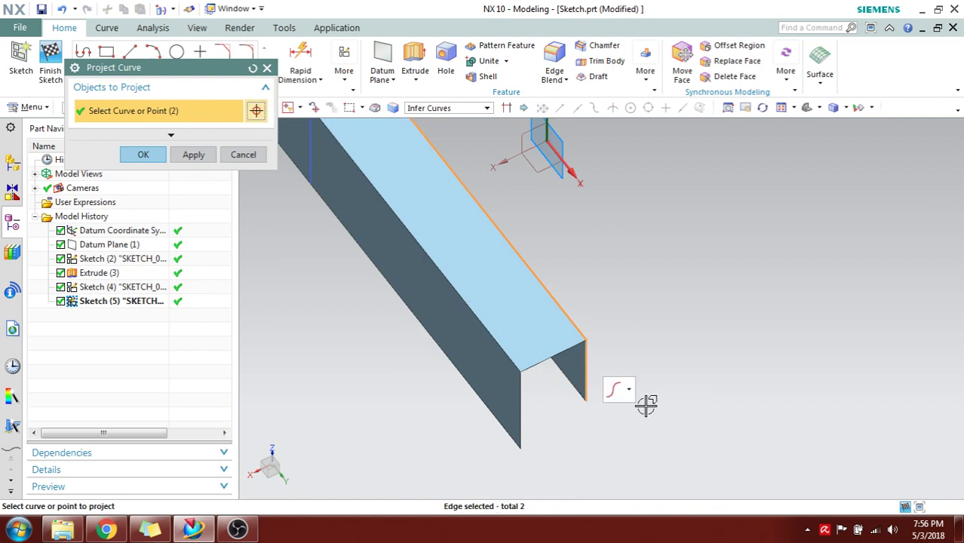
pyautogui.click(571, 382)
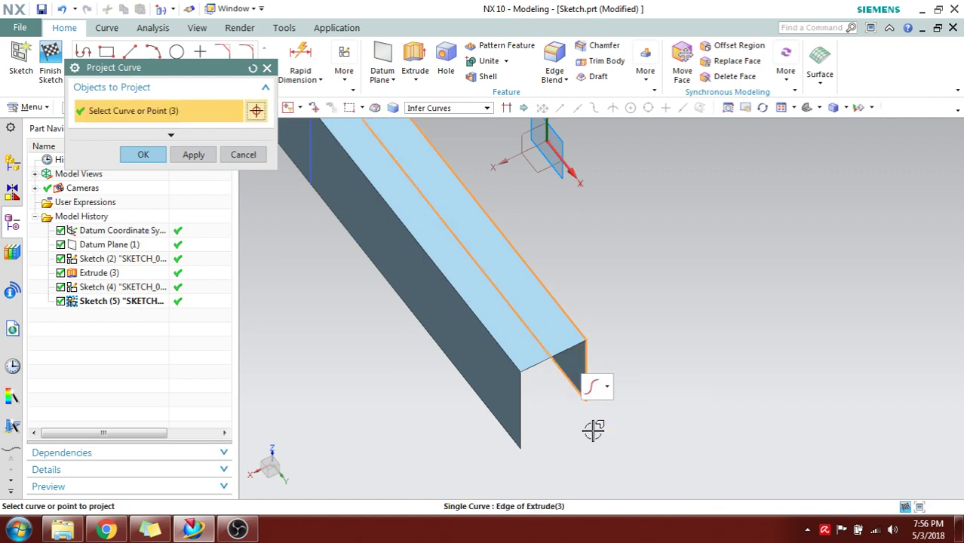
pyautogui.scroll(3, 724, 391)
pyautogui.scroll(-4, 724, 391)
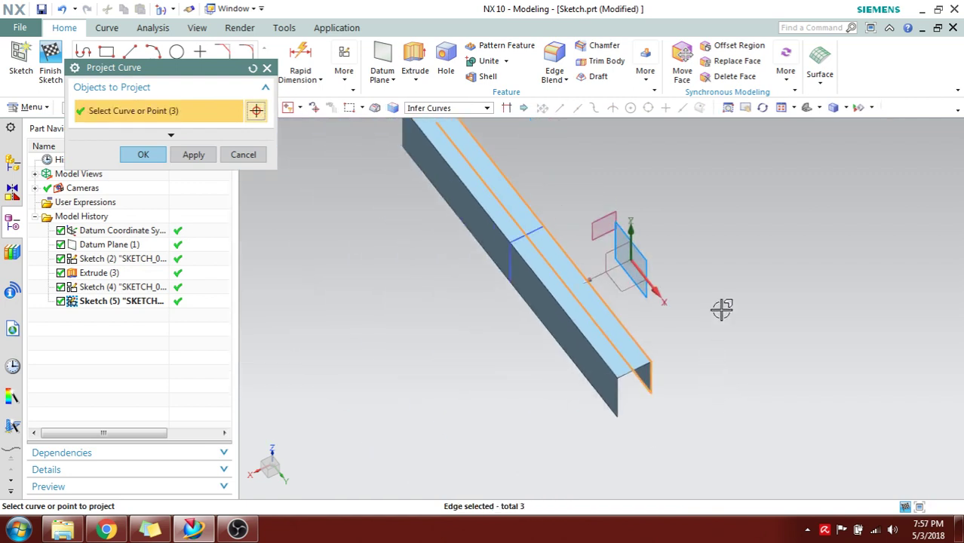
pyautogui.keyDown('shift'); pyautogui.moveTo(721, 308); pyautogui.dragTo(700, 368, button='middle'); pyautogui.keyUp('shift')
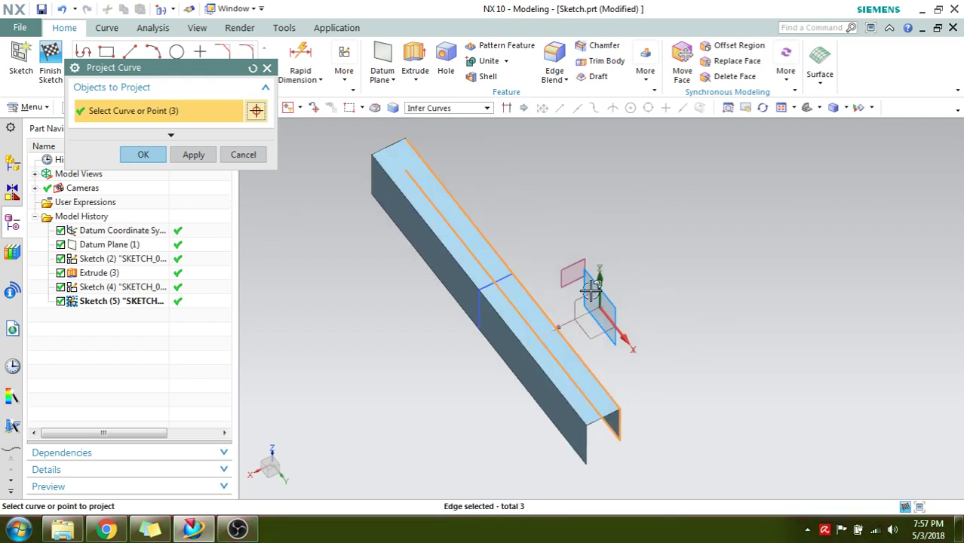
pyautogui.click(143, 156)
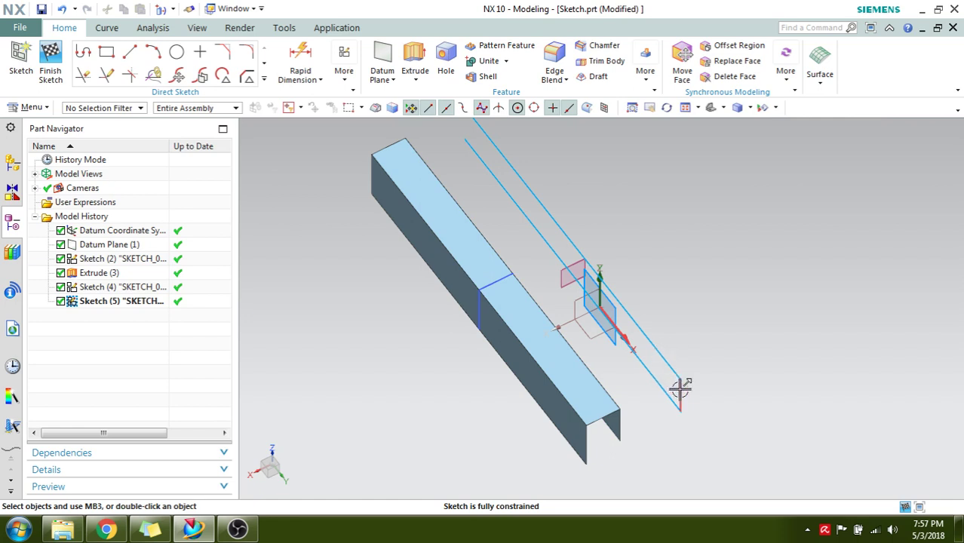
pyautogui.scroll(-2, 674, 382)
pyautogui.scroll(3, 673, 377)
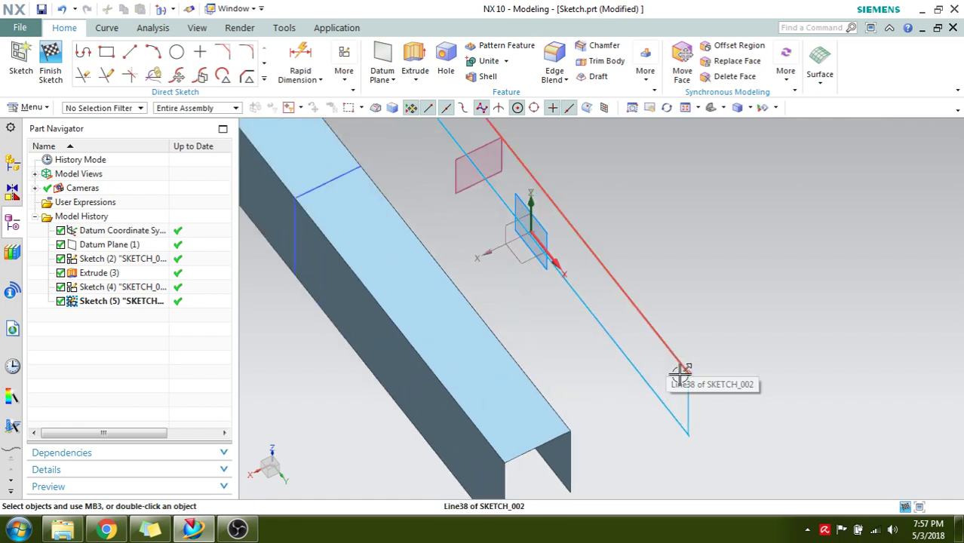
pyautogui.scroll(-3, 690, 400)
pyautogui.scroll(-1, 775, 286)
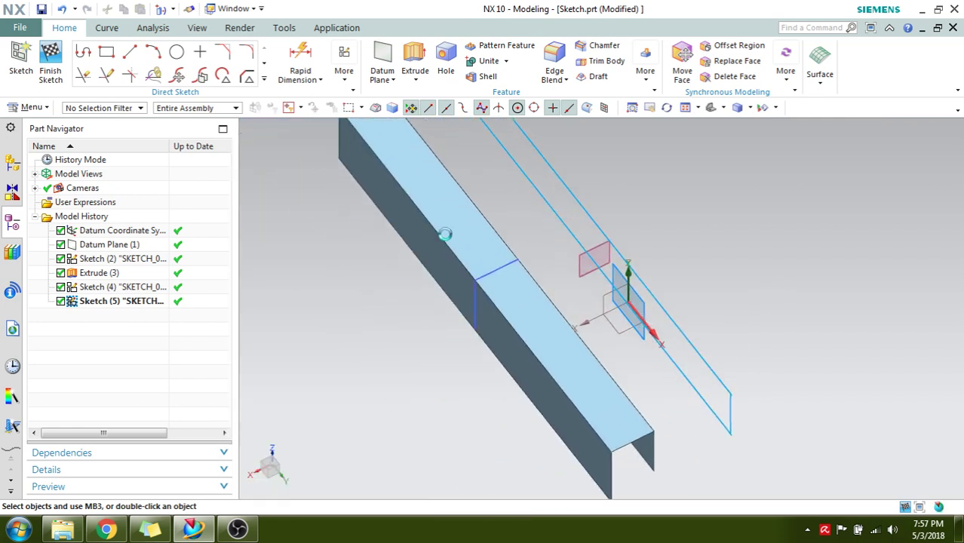
pyautogui.click(264, 79)
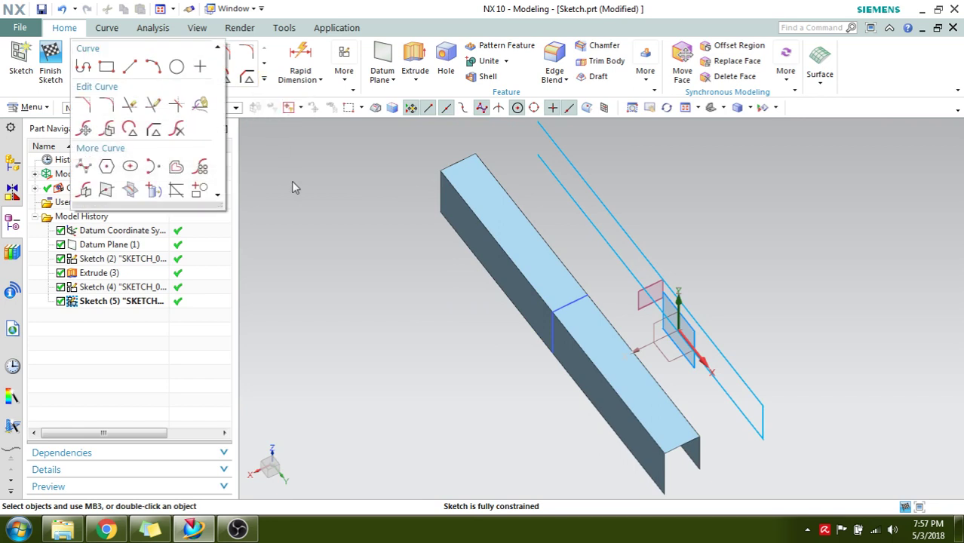
pyautogui.click(310, 197)
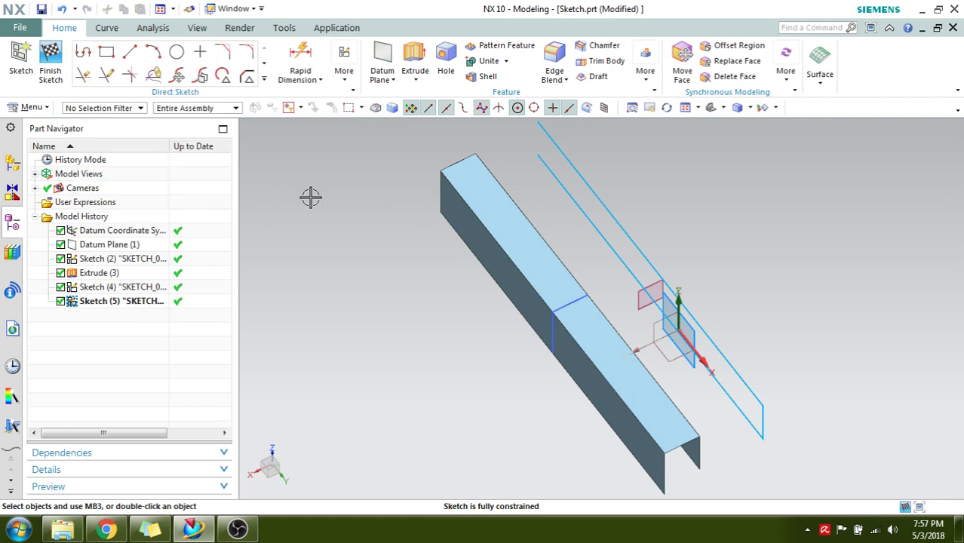
pyautogui.click(316, 84)
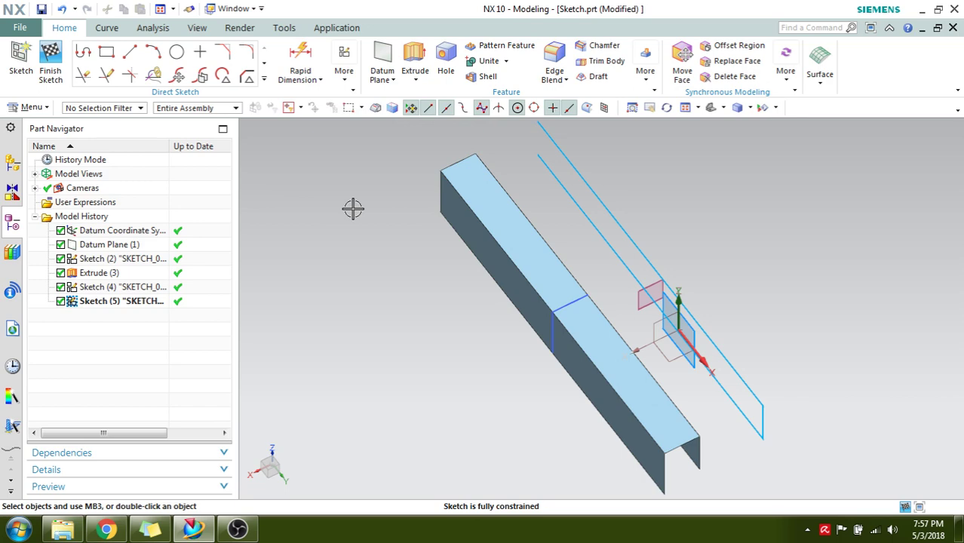